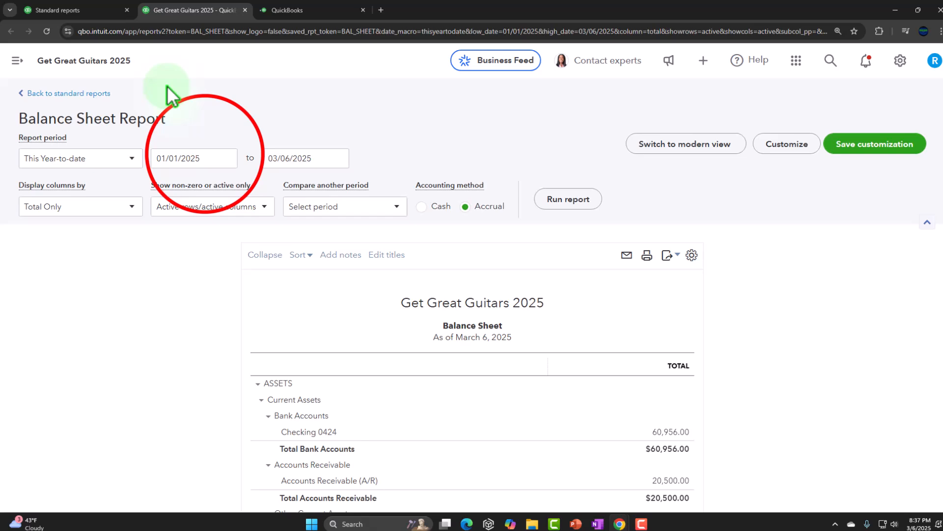
Step: Run the Balance Sheet report for the period 01/01/2025 to 01/31/2025
left_click(202, 157)
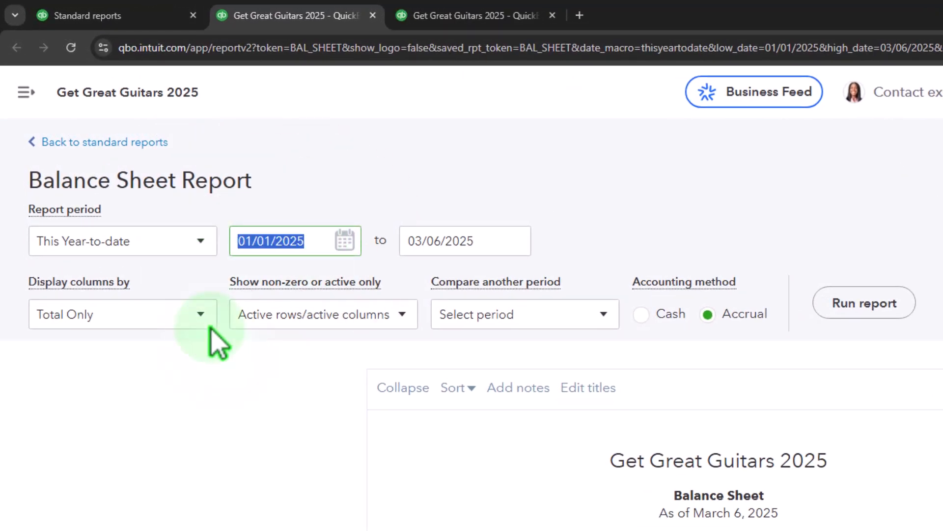
type("0")
type("1/01/2025")
key("Tab")
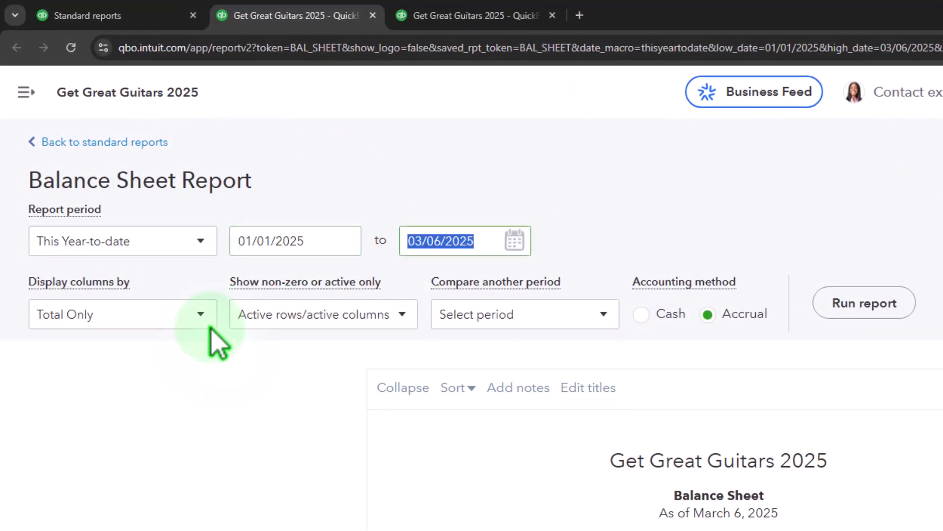
type("01312025")
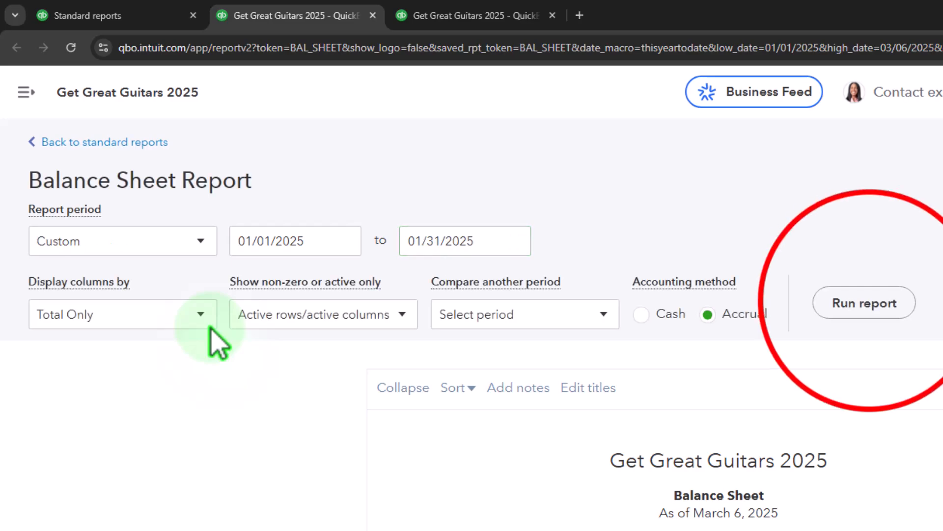
left_click(864, 302)
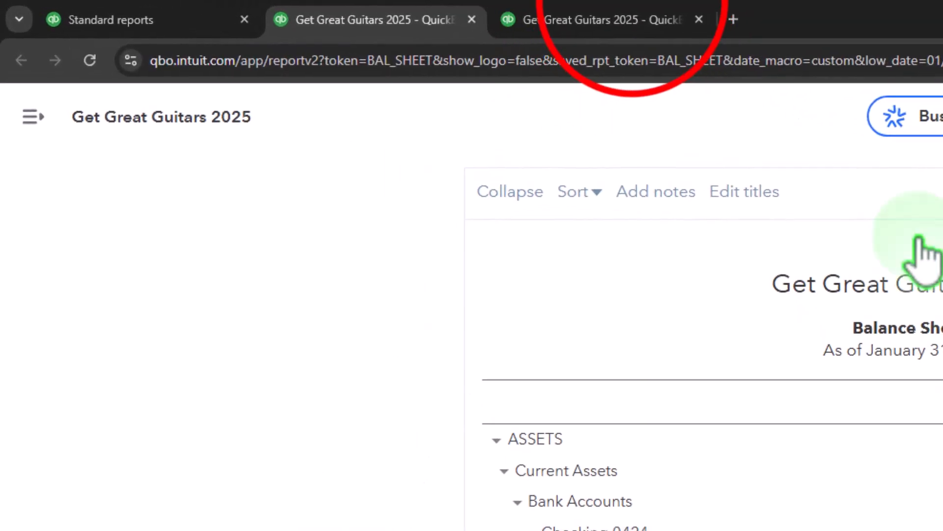
Step: Switch to the Profit and Loss report, collapse the navigation pane, and run it for 01/01/2025 to 01/31/2025
left_click(400, 15)
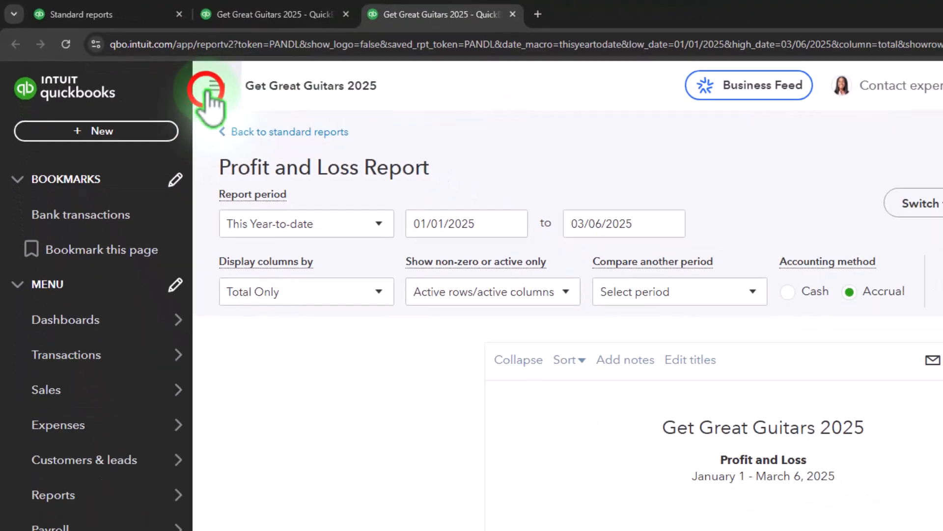
left_click(300, 119)
left_click(291, 310)
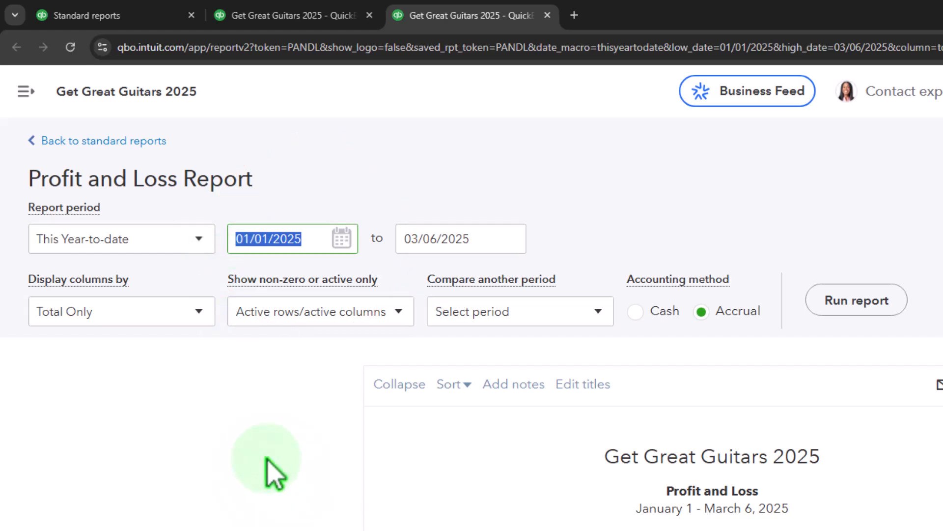
type("01")
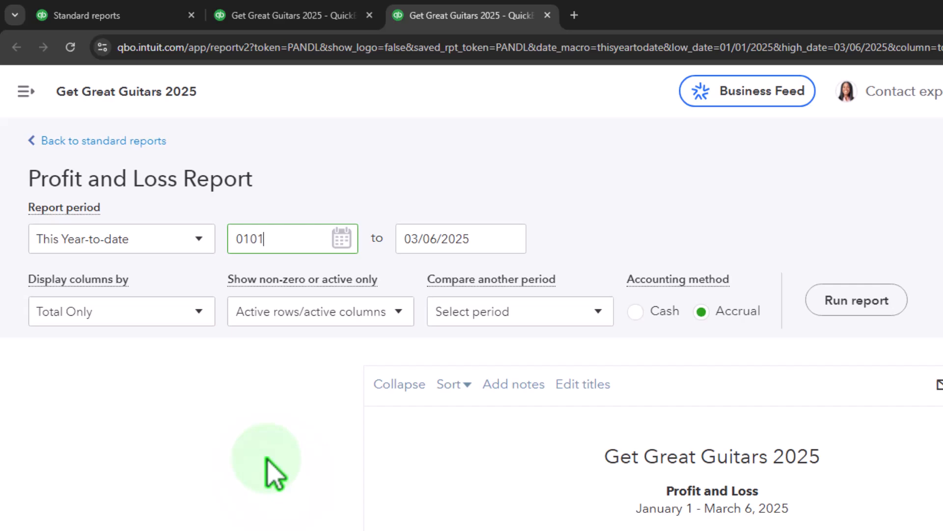
type("/01/2025")
key("Tab")
type("0")
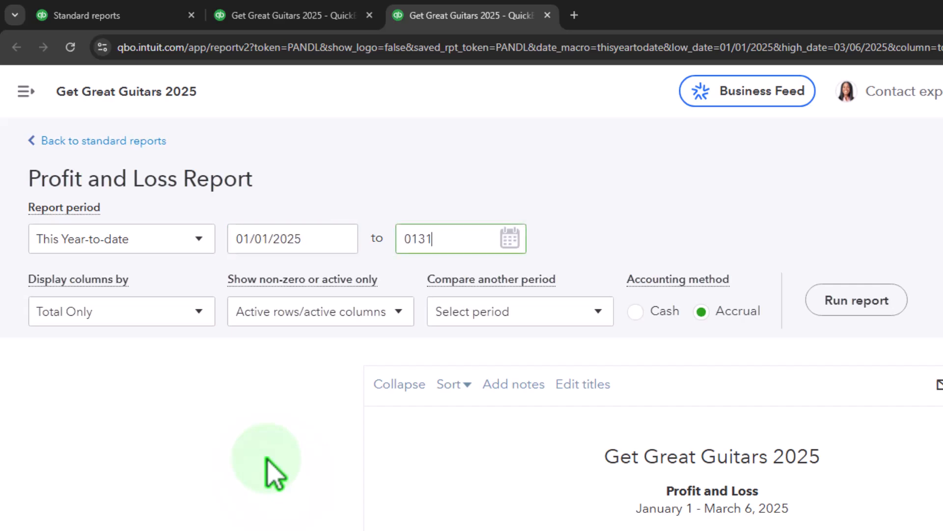
type("1/31/2025")
left_click(273, 474)
left_click(856, 301)
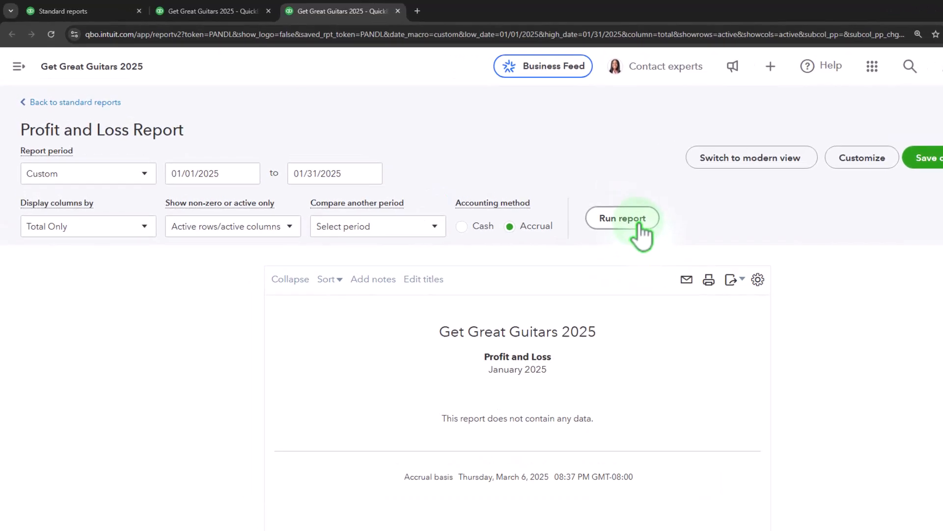
Step: Return to the standard reports page and start a new invoice for the customer Anderson Guitars
left_click(201, 10)
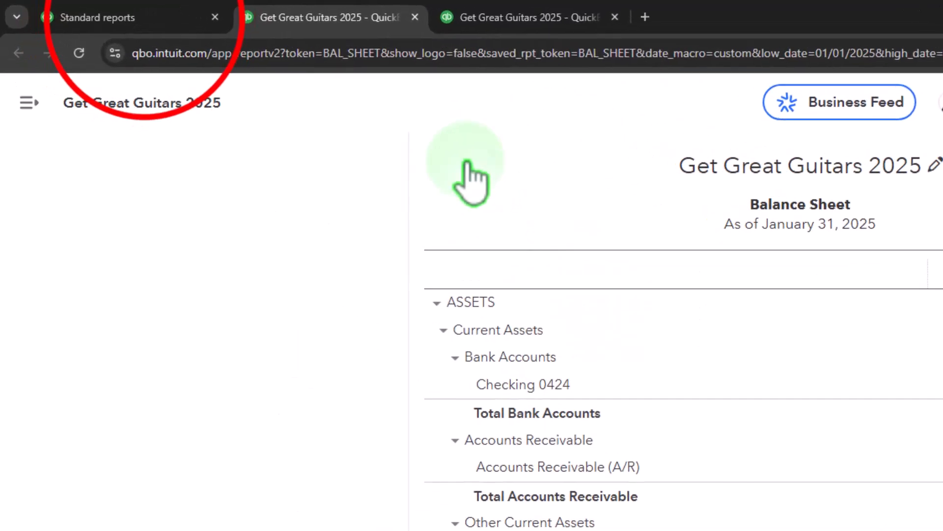
left_click(97, 18)
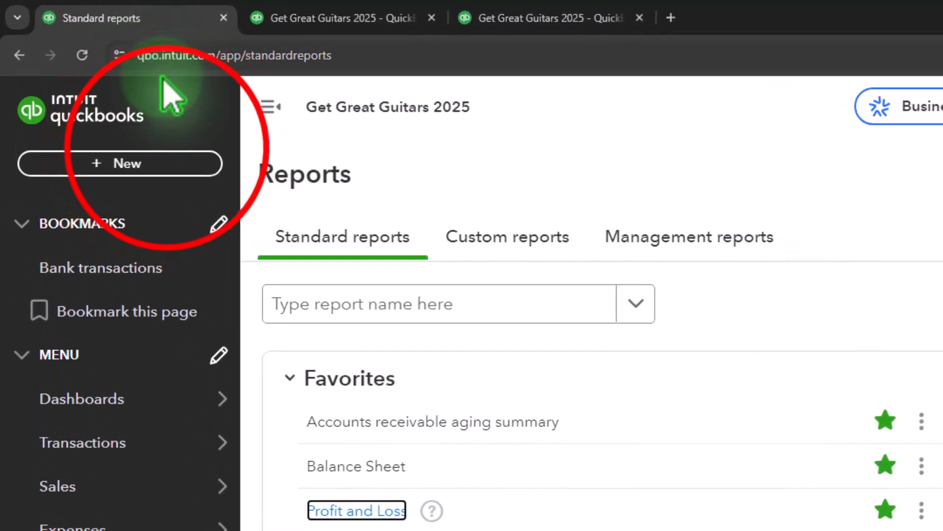
left_click(170, 165)
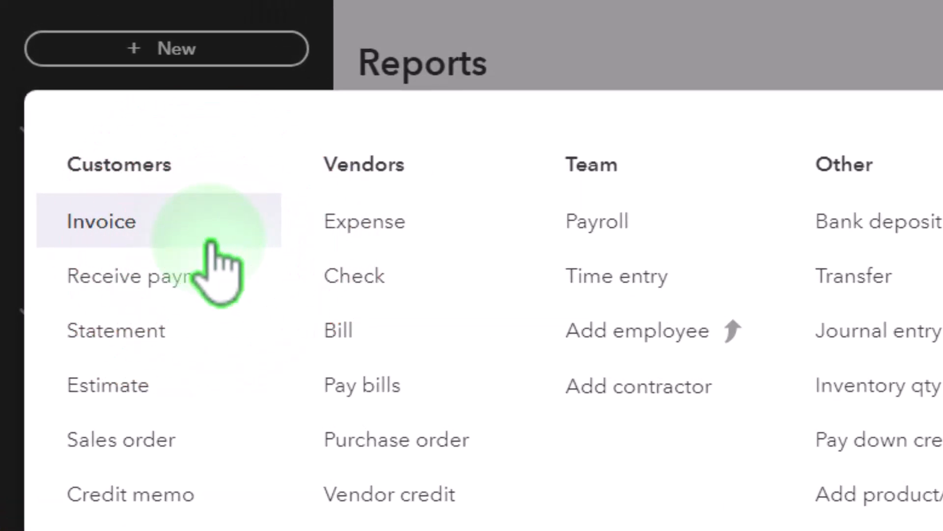
left_click(211, 241)
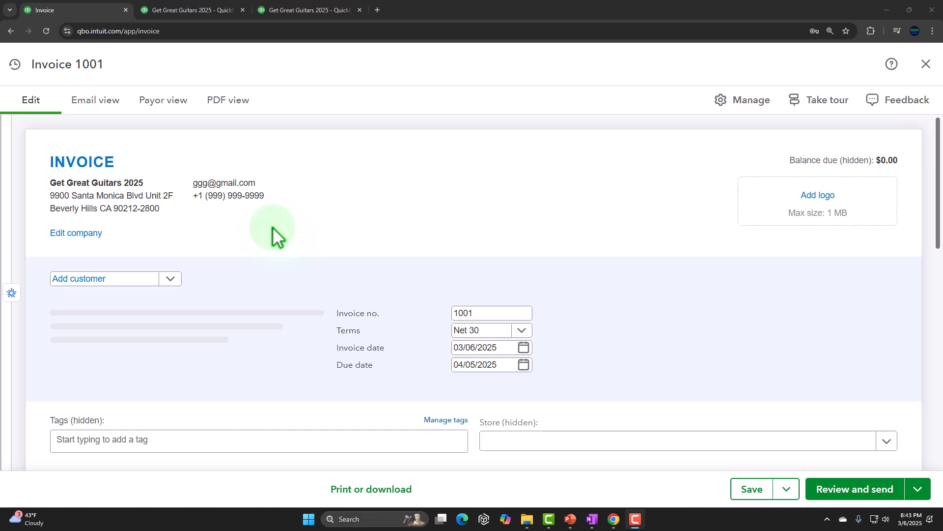
scroll(275, 236, "down", 2)
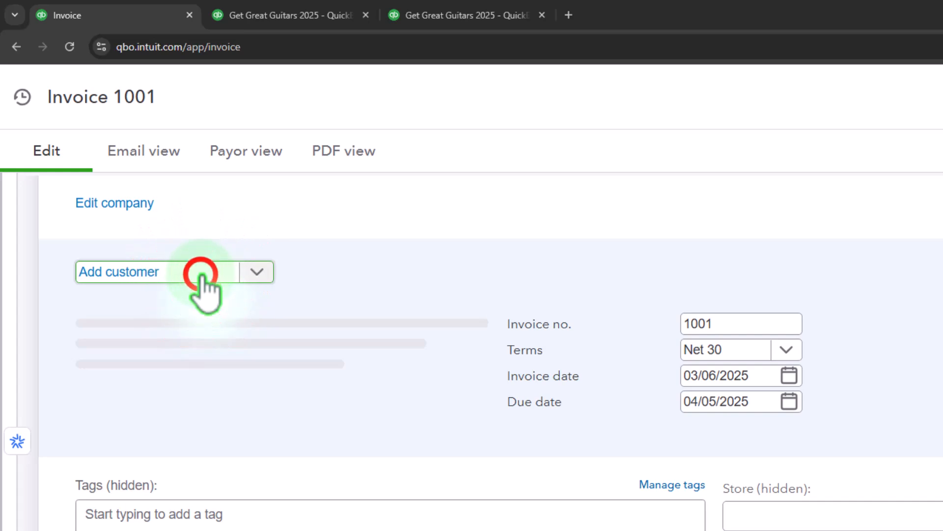
left_click(202, 278)
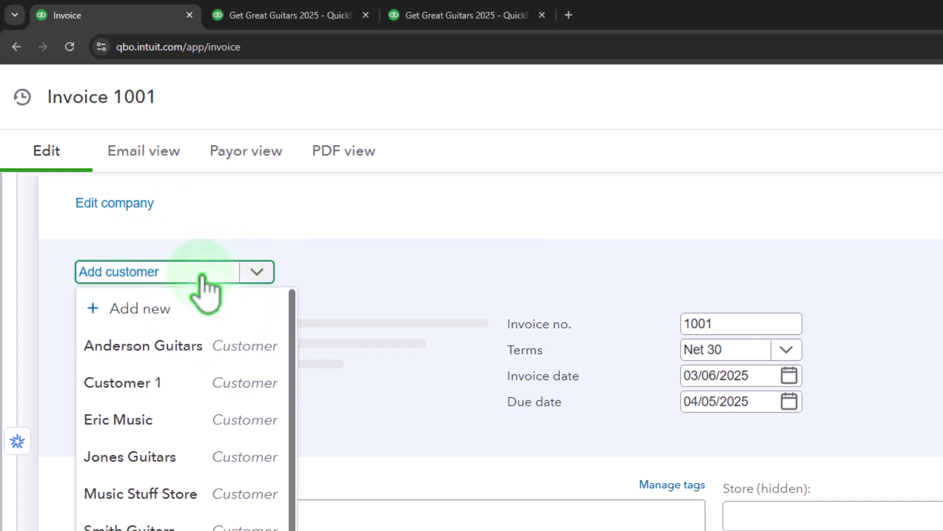
left_click(175, 350)
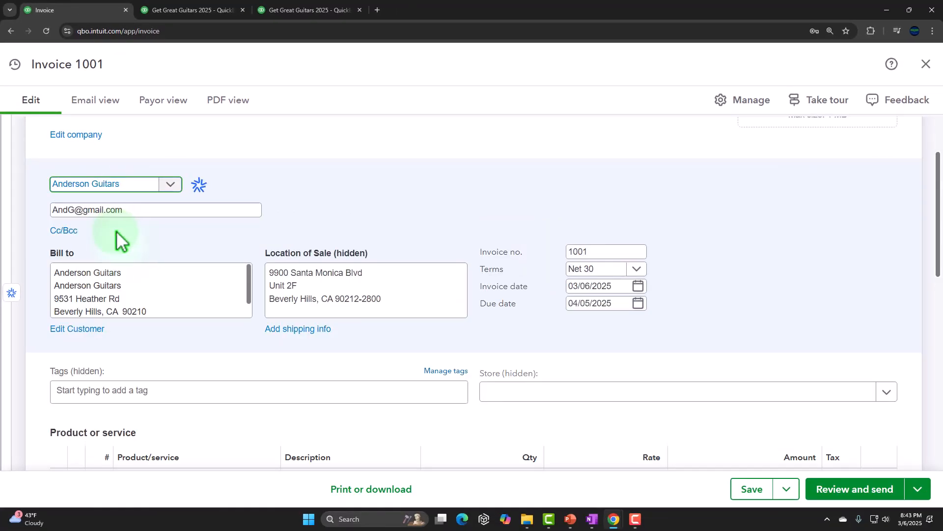
Step: Go through the invoice's e-mail, billing, sale location and number fields and select Net 30 as the payment terms
key("Tab")
key("Tab")
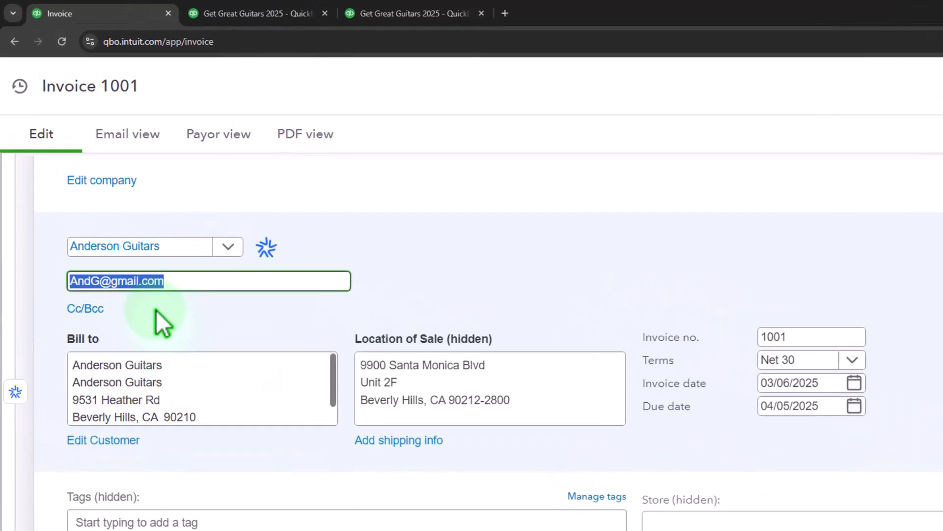
key("Tab")
key("Tab")
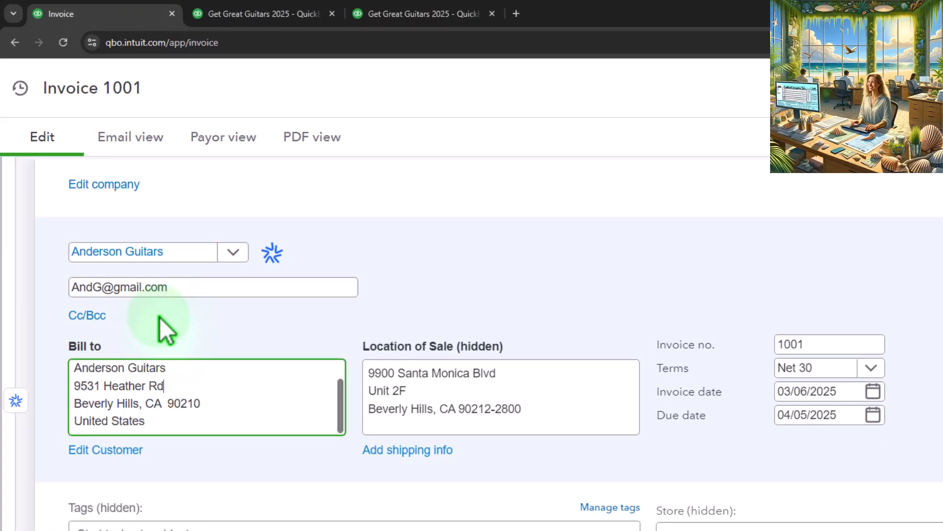
key("Tab")
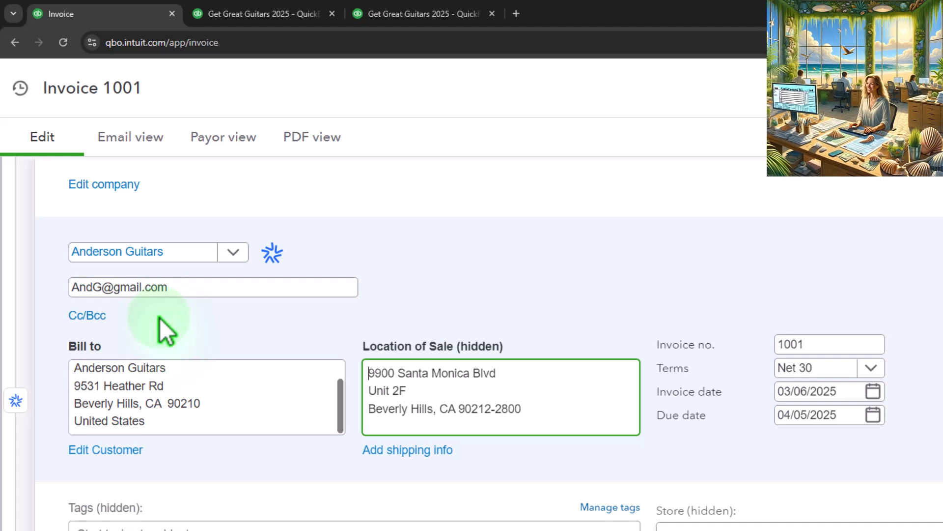
key("Tab")
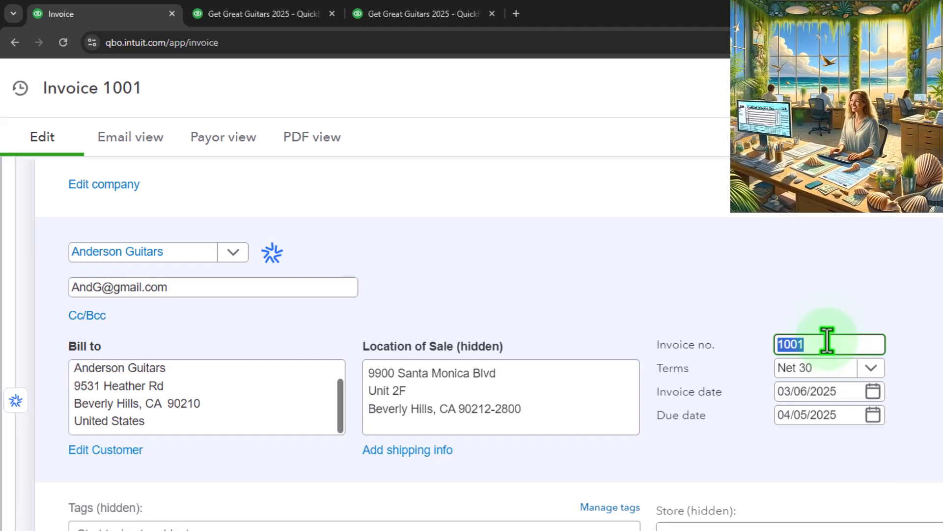
key("Tab")
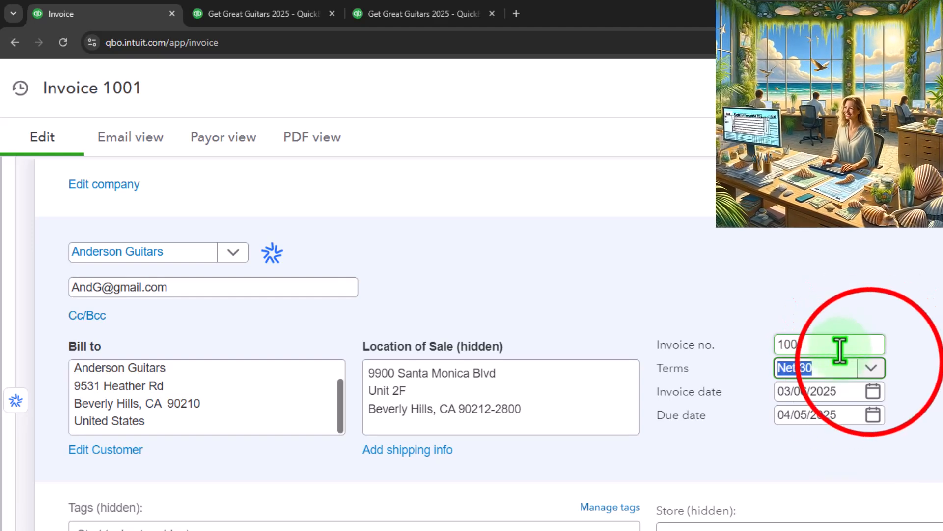
left_click(870, 367)
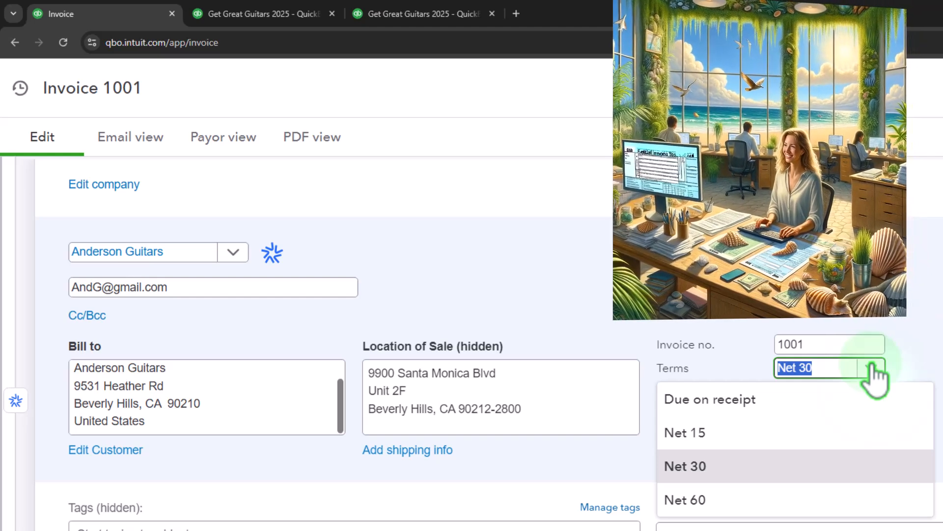
left_click(724, 465)
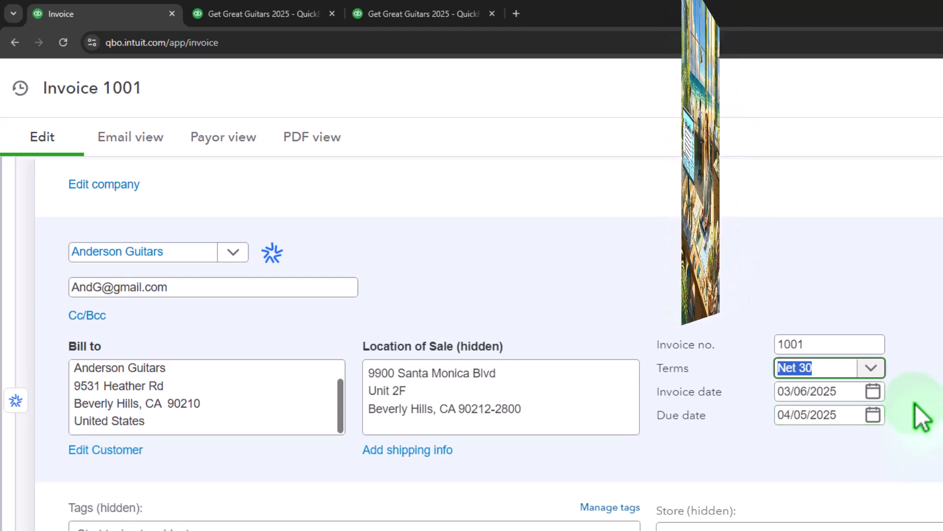
Step: Set the invoice date to 01/16/2025
key("Tab")
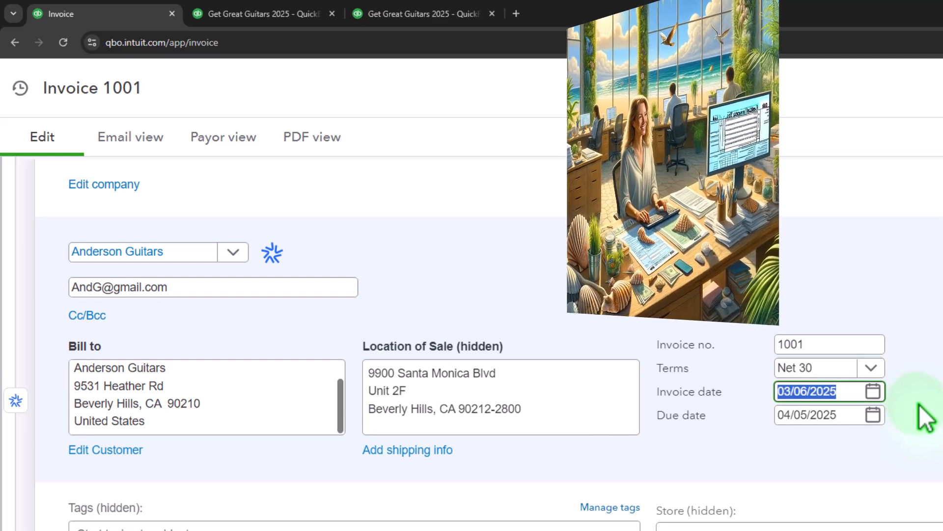
type("011625")
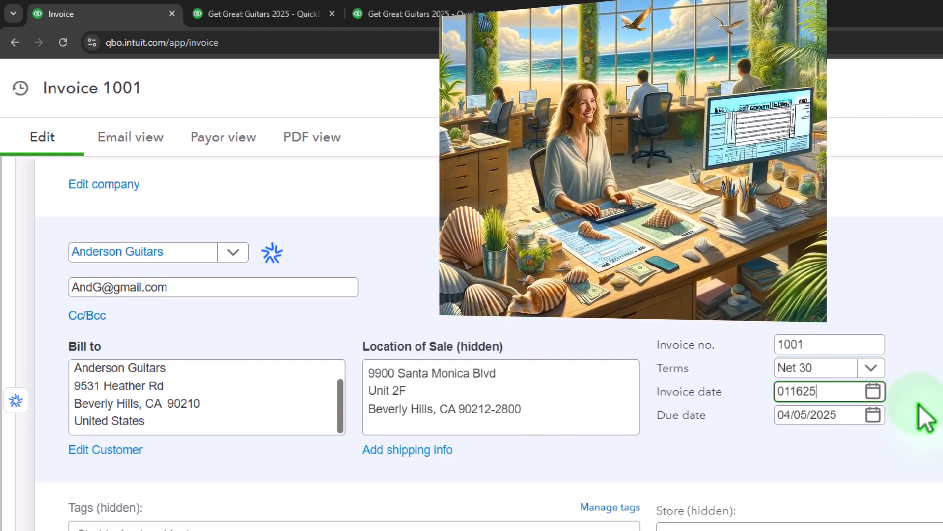
key("Tab")
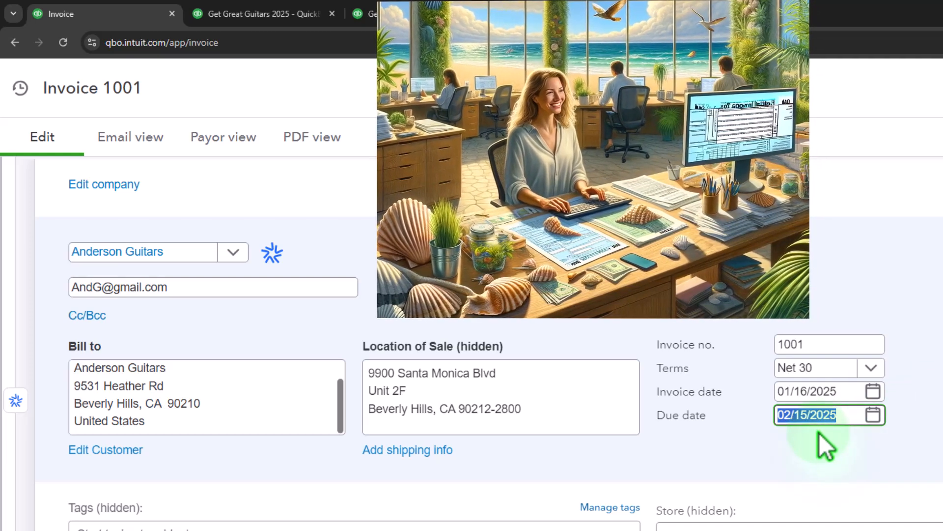
key("Tab")
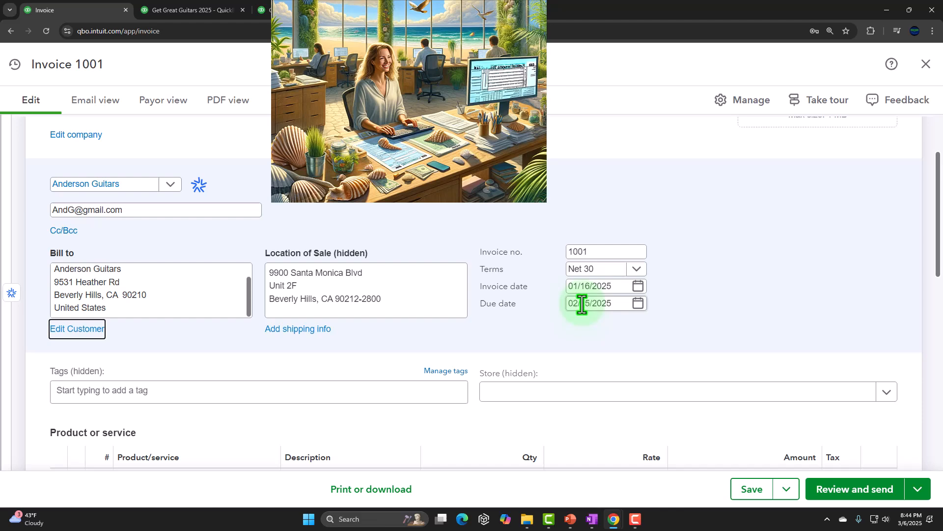
left_click(718, 352)
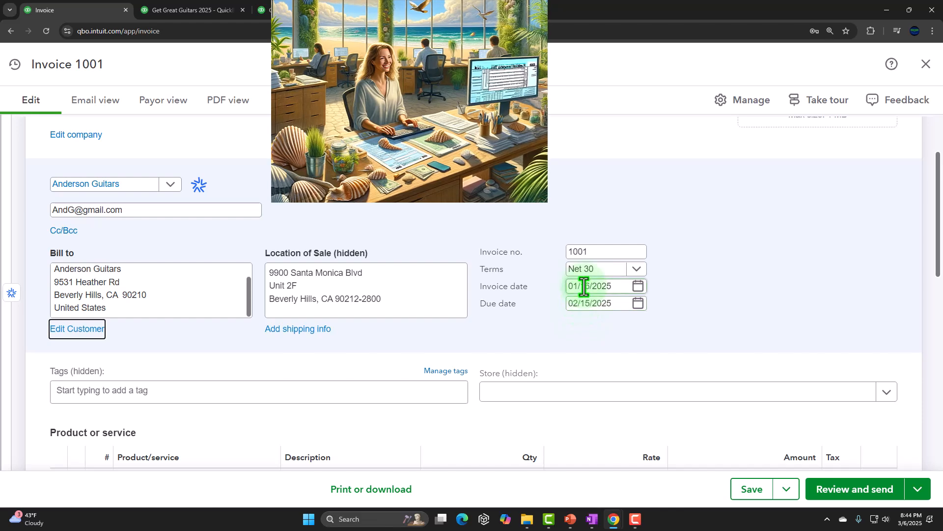
left_click(584, 305)
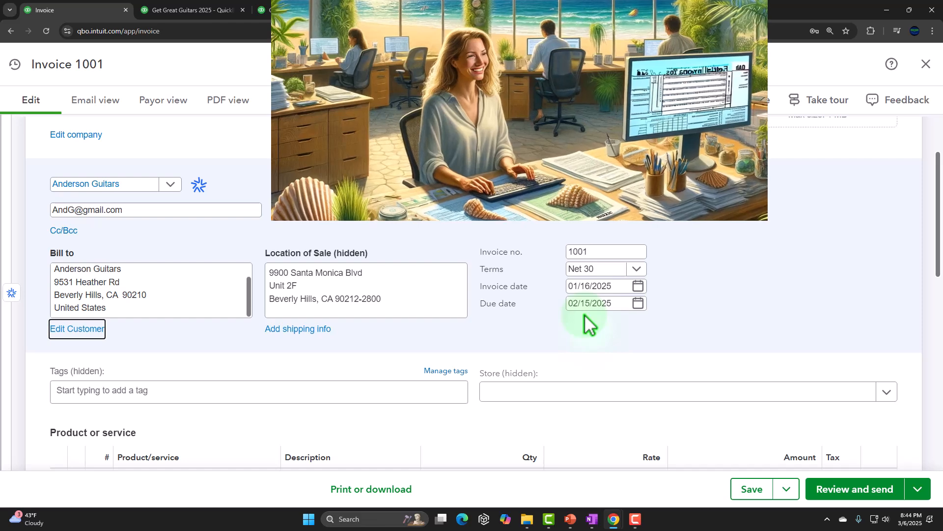
Step: Leave the tags and store empty and add the product Epiphone Les Paul (ELP) to the first invoice line
left_click(142, 391)
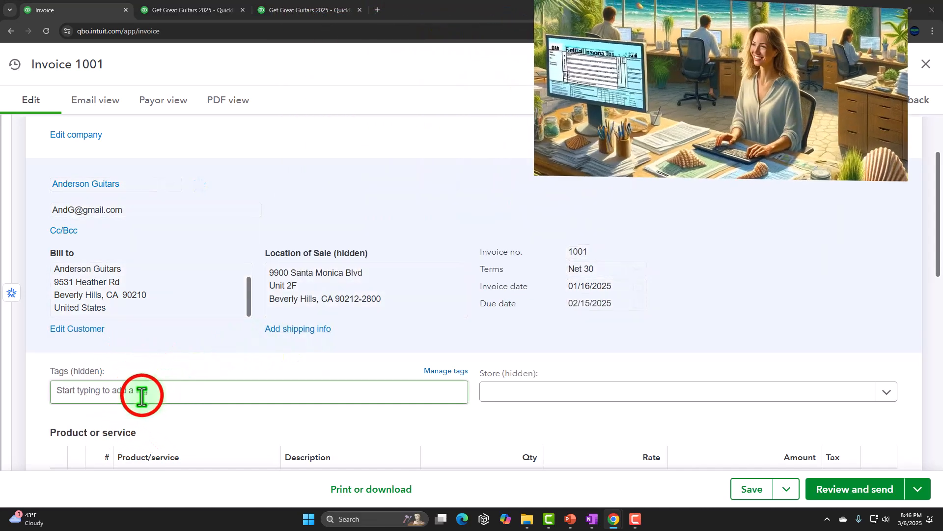
key("Tab")
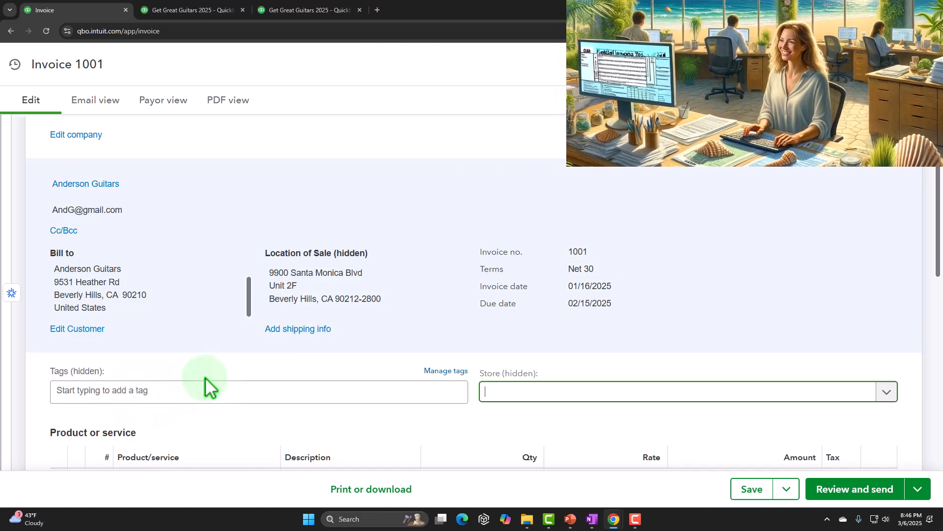
scroll(205, 381, "down", 5)
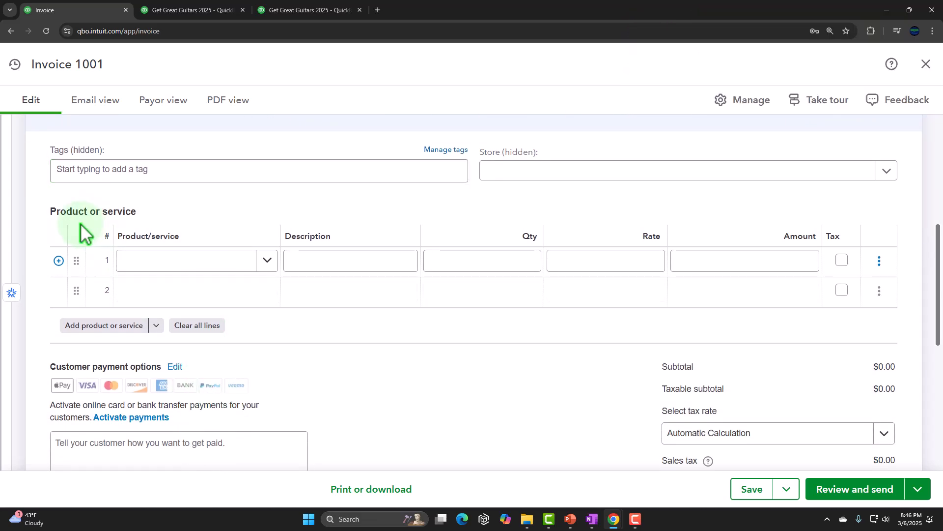
left_click(180, 260)
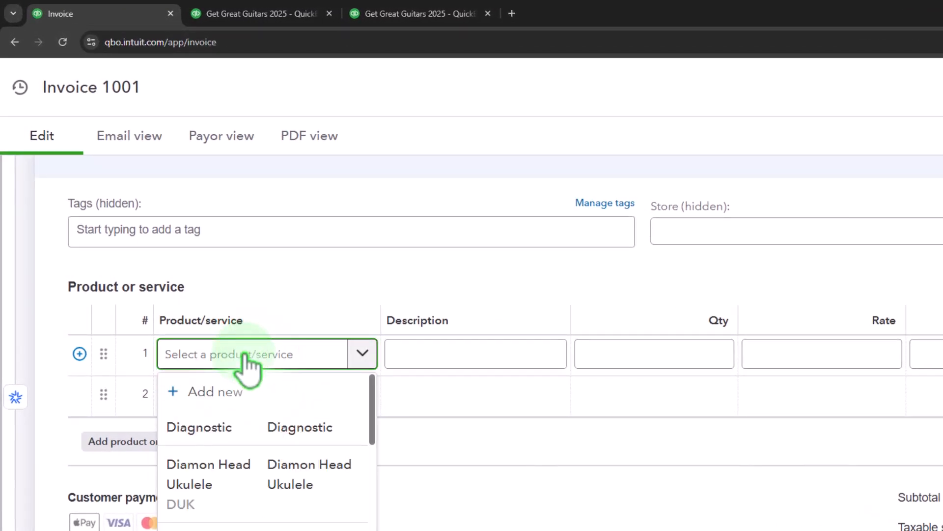
type("elp")
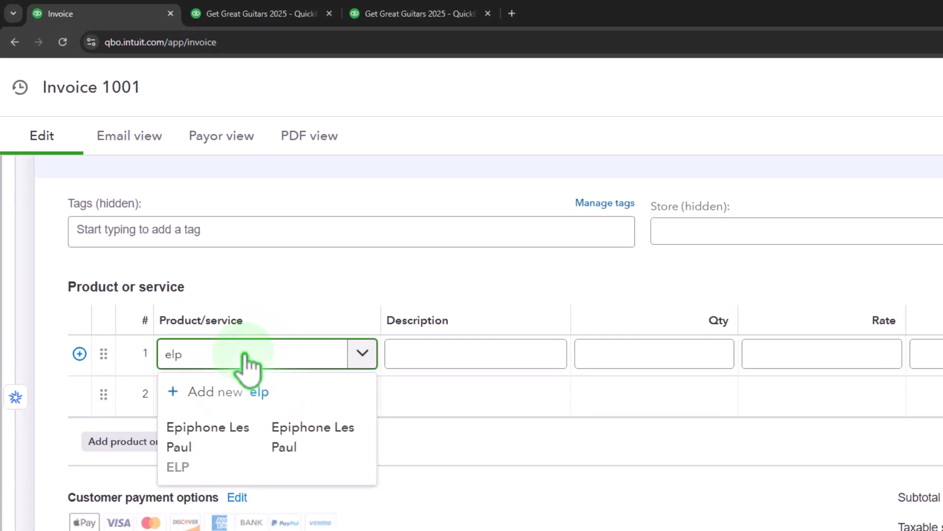
left_click(189, 460)
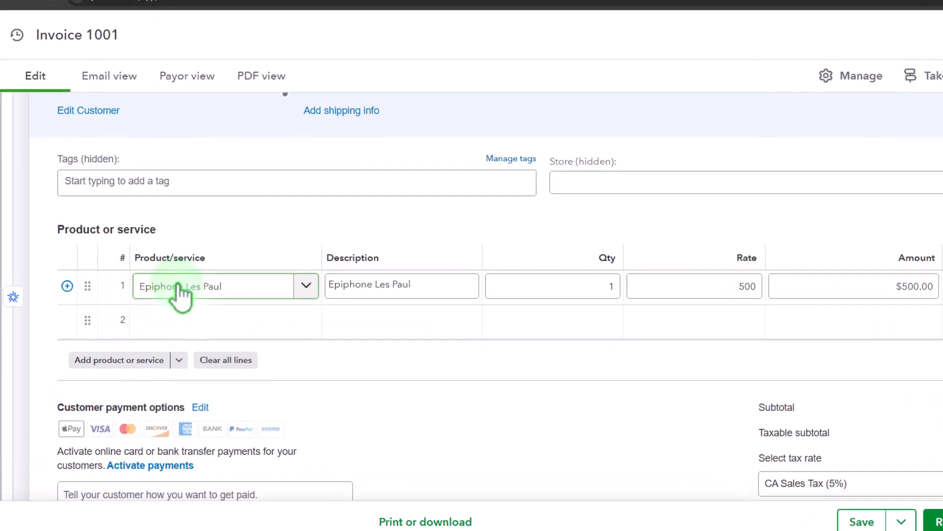
Step: Set the quantity of the Epiphone Les Paul line to 5, keeping its default rate and sales tax
left_click(154, 287)
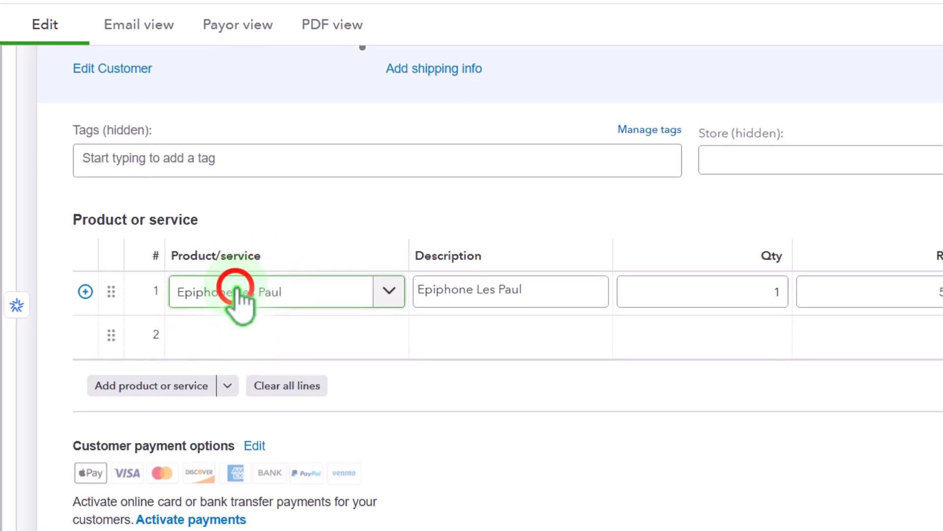
key("Tab")
key("Tab")
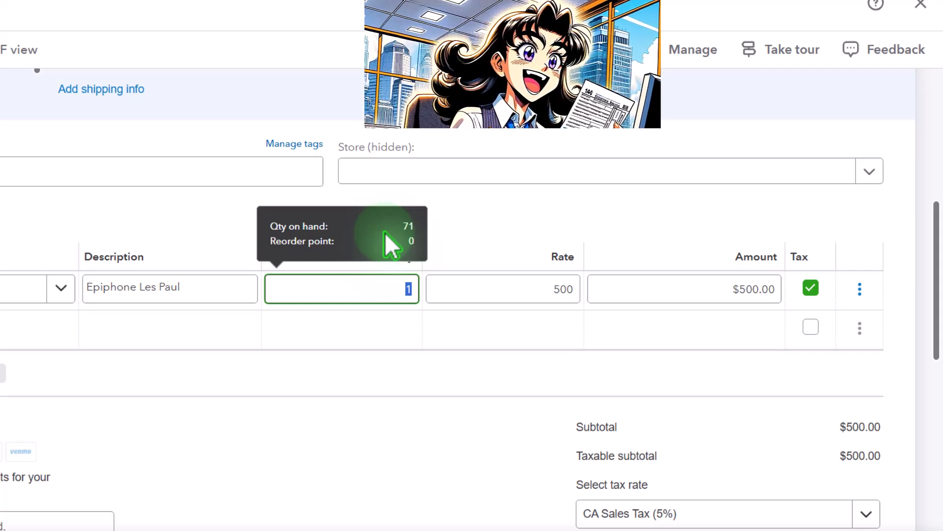
type("5")
key("Tab")
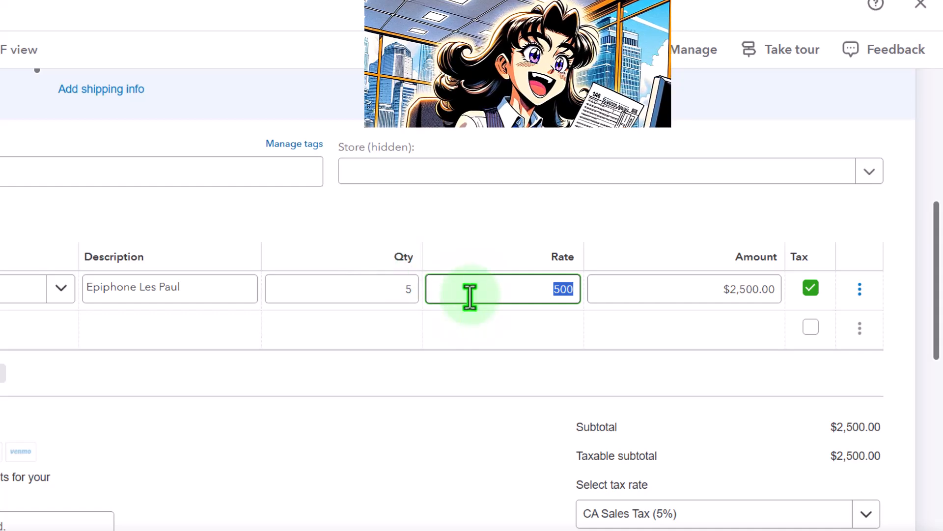
key("Tab")
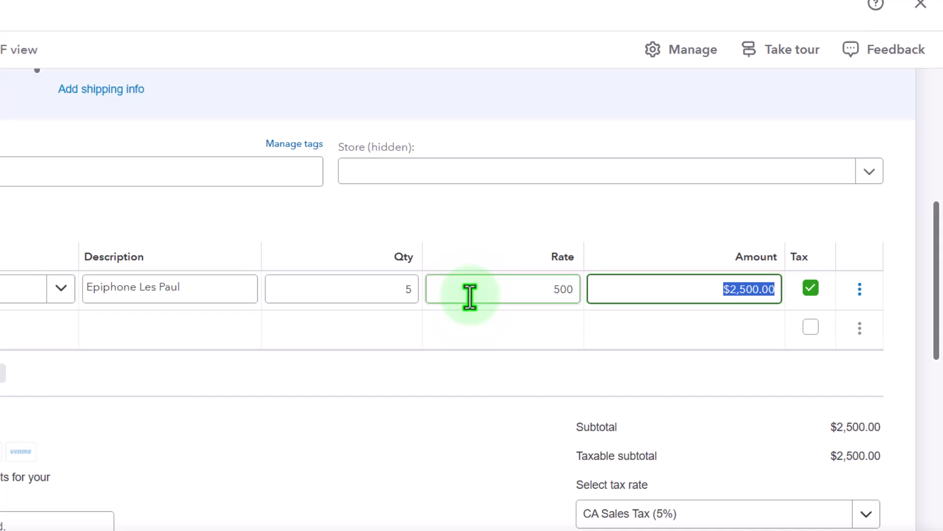
key("Tab")
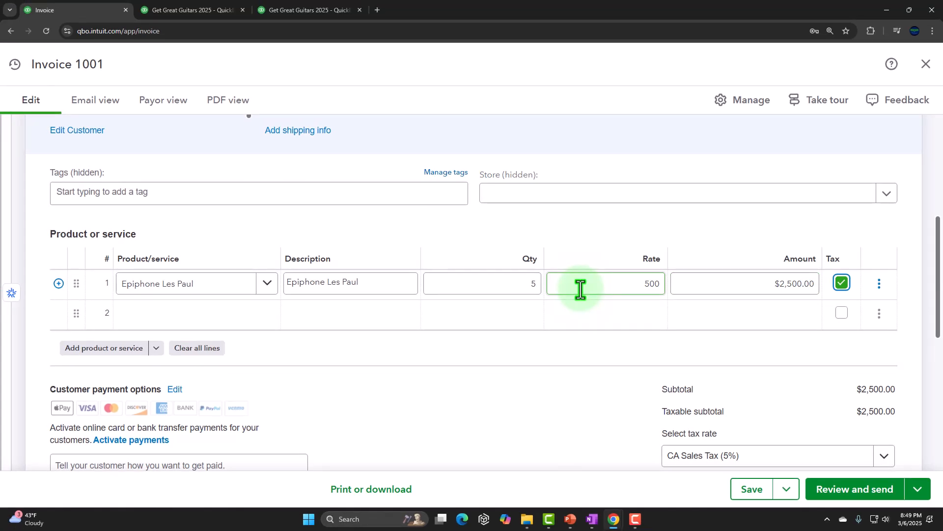
Step: Add the product Epiphone Riviera (EPR) to the second invoice line with its default quantity, rate and sales tax
key("Tab")
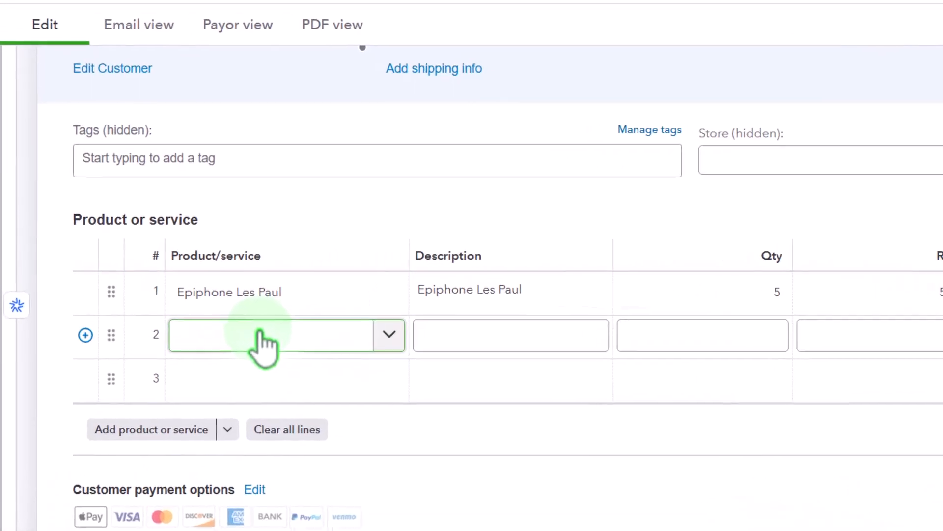
left_click(191, 316)
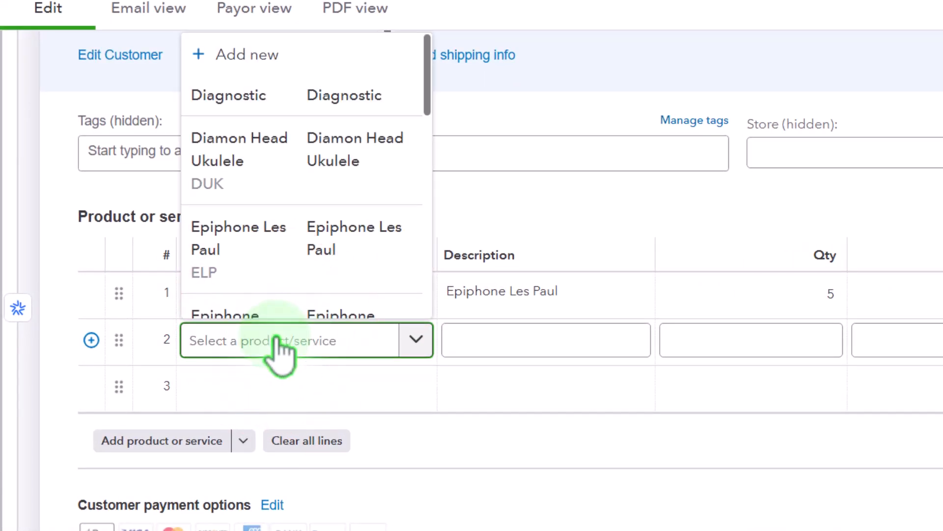
type("i")
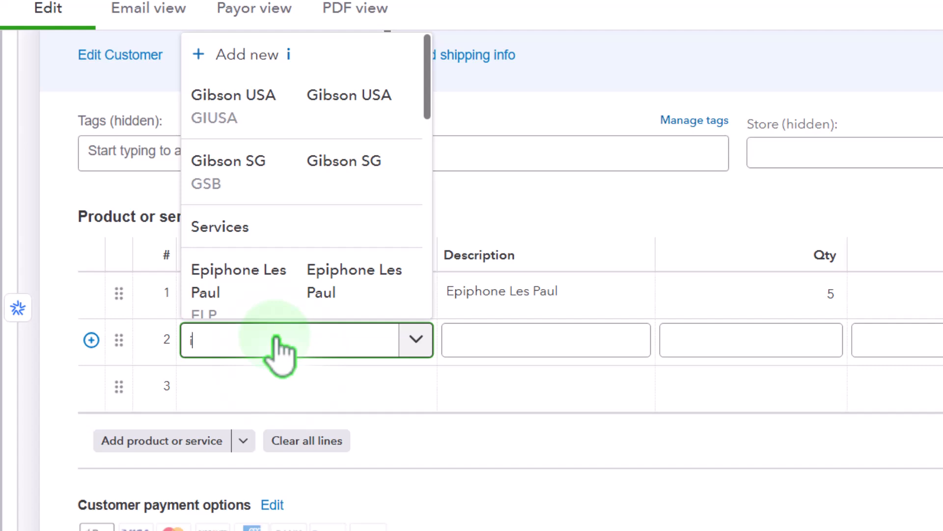
type("pr")
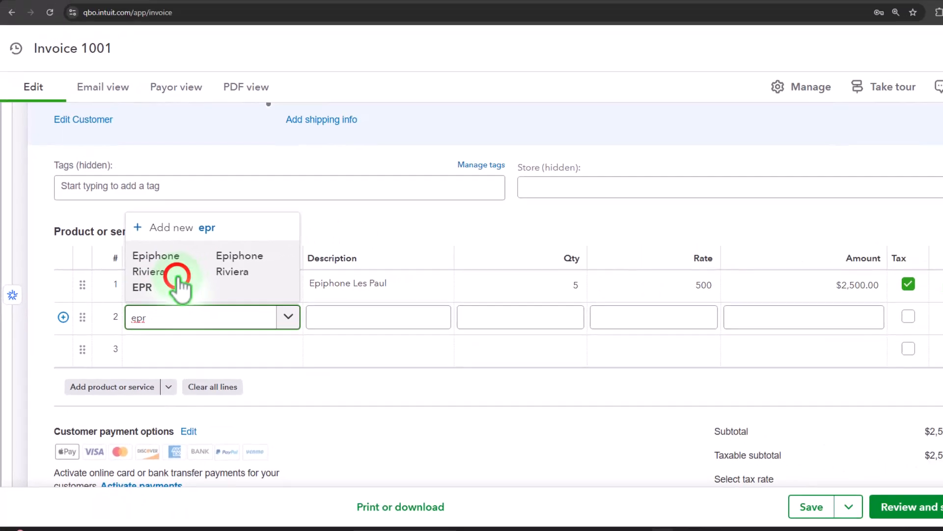
left_click(247, 295)
key("Tab")
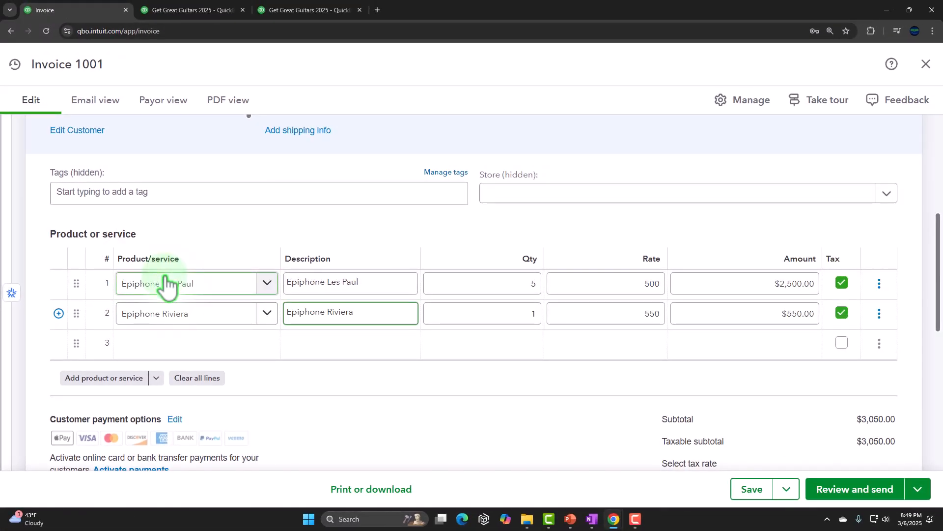
key("Tab")
key("Tab")
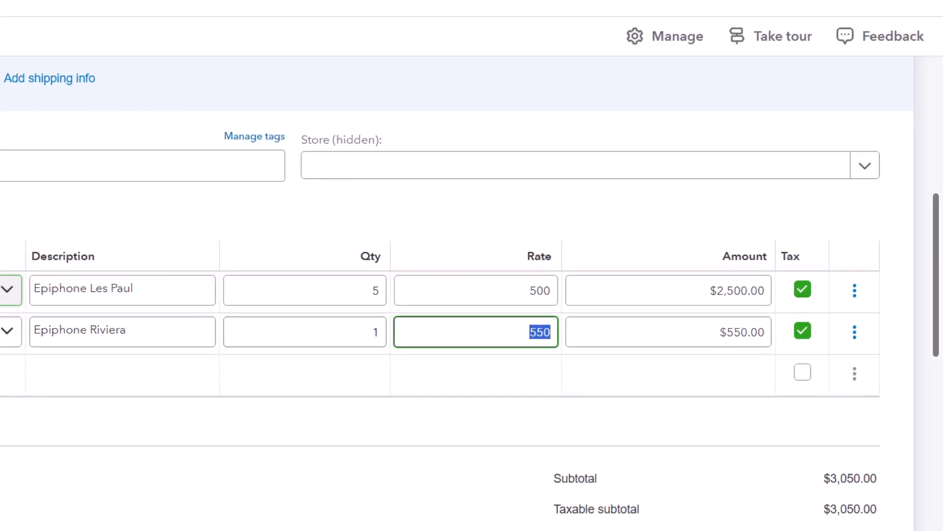
key("Tab")
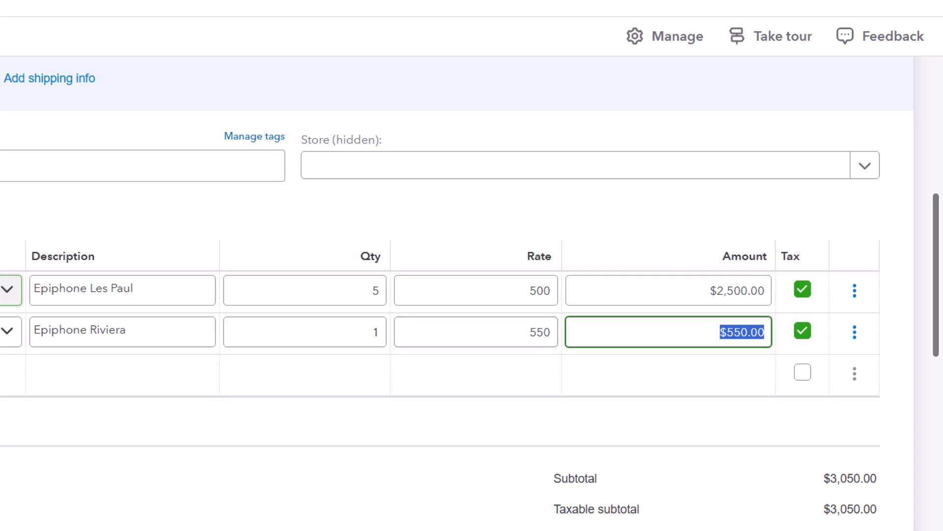
key("Tab")
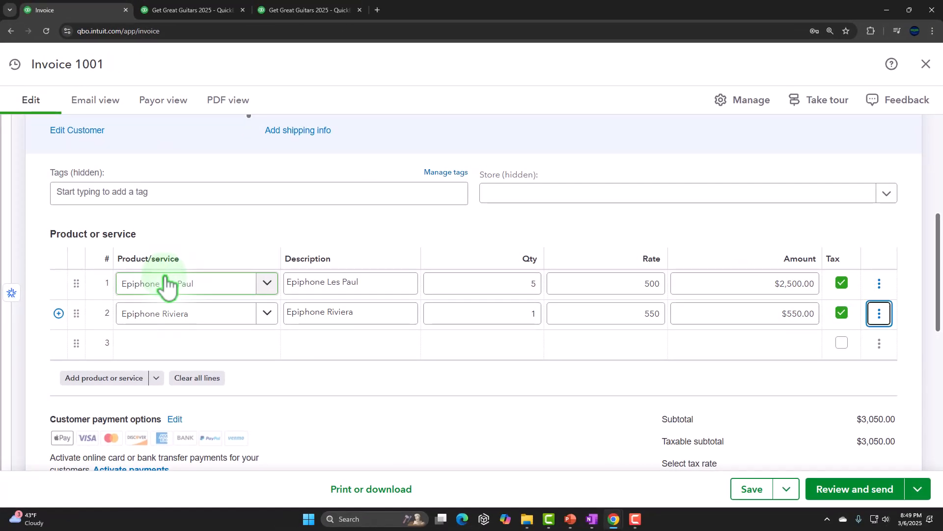
key("Tab")
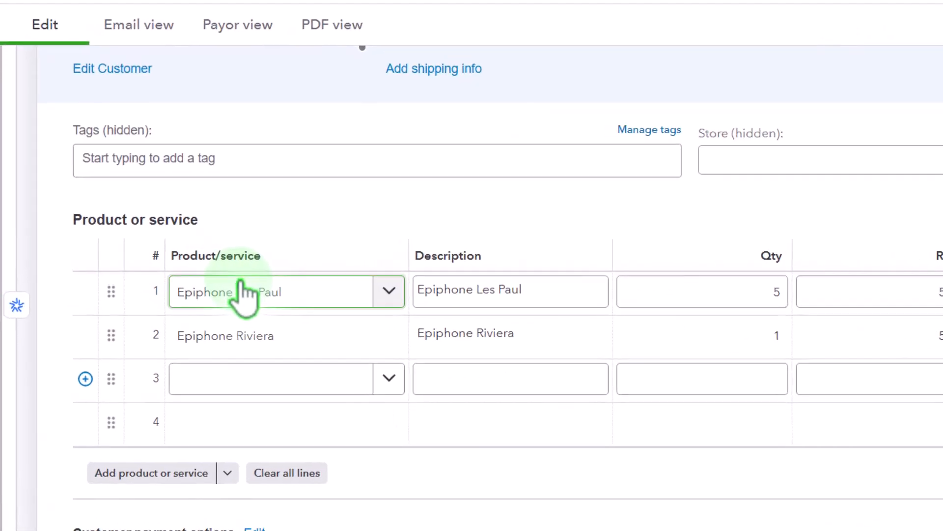
Step: Add the product Epiphone Semi-Hollow Body (EPSH) to the third invoice line with its default quantity, rate and sales tax
key("Tab")
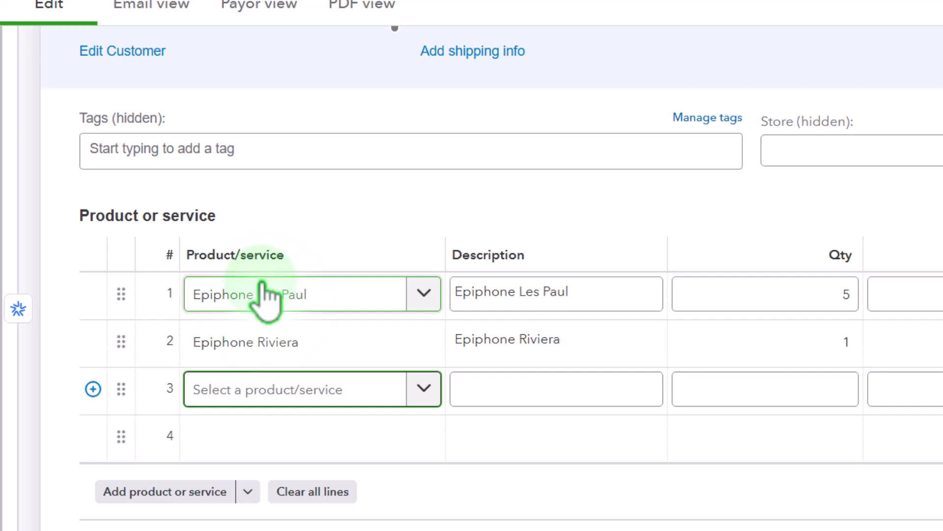
type("EPSH")
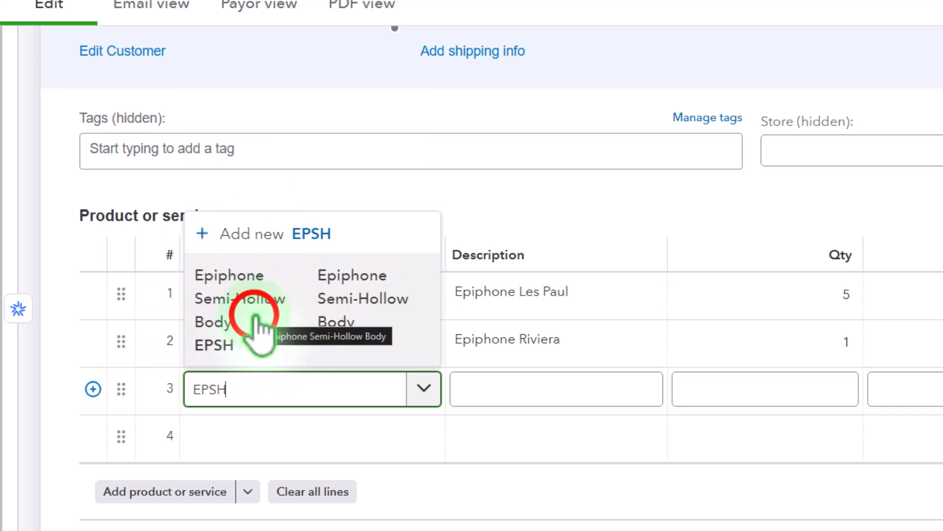
left_click(253, 320)
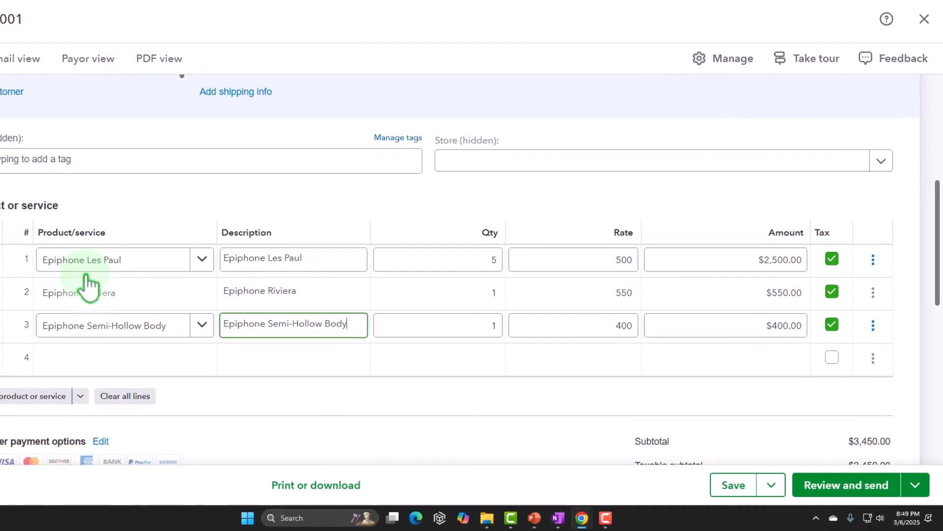
key("Tab")
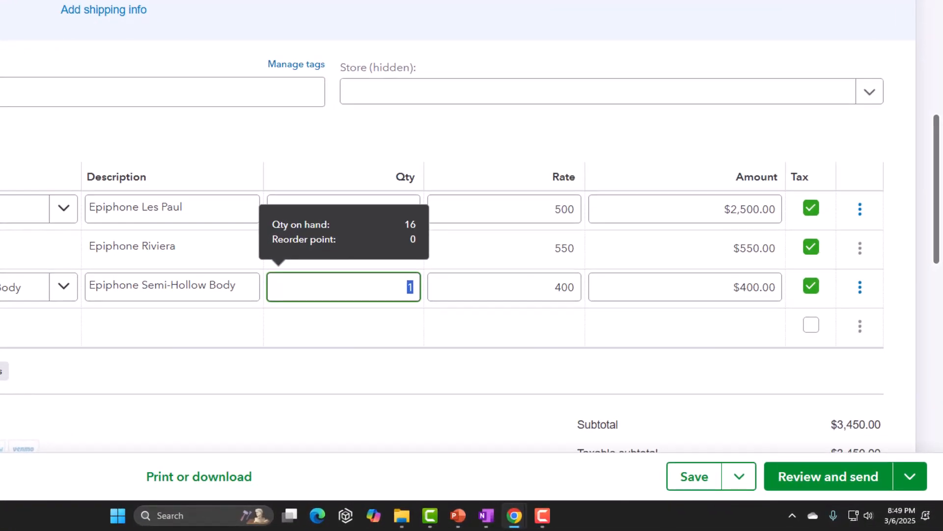
key("Tab")
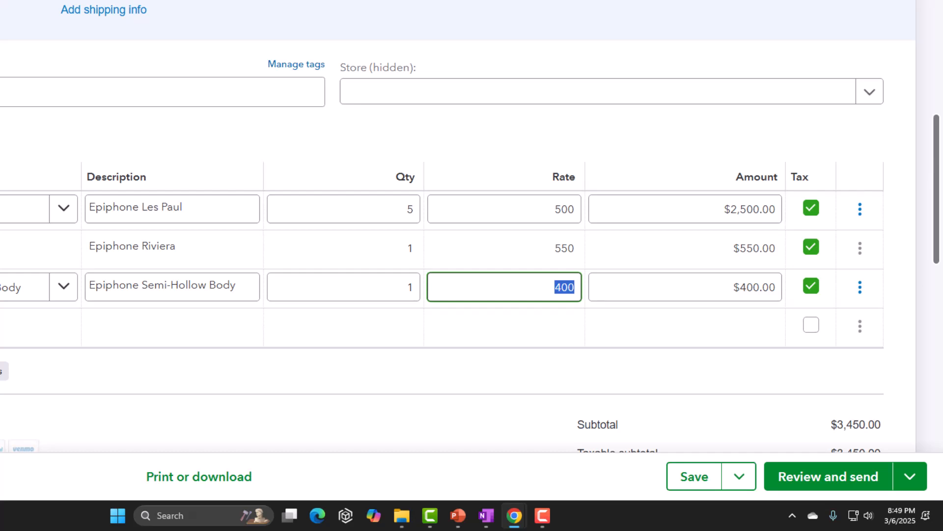
key("Tab")
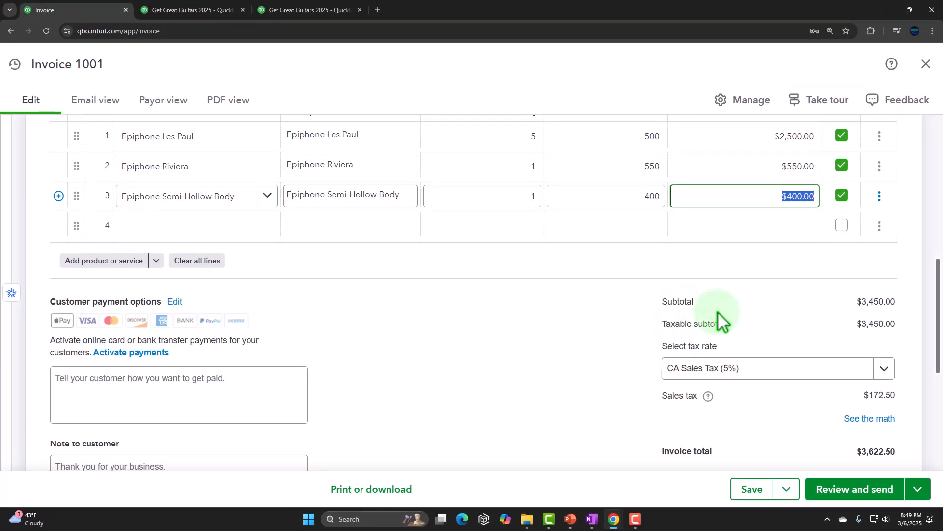
key("Tab")
key("Tab")
key("Tab")
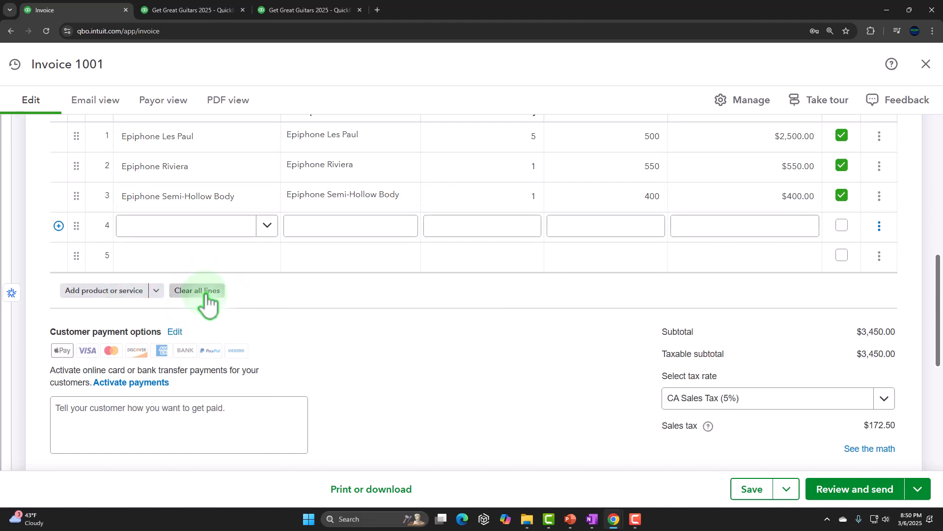
key("Tab")
key("Tab")
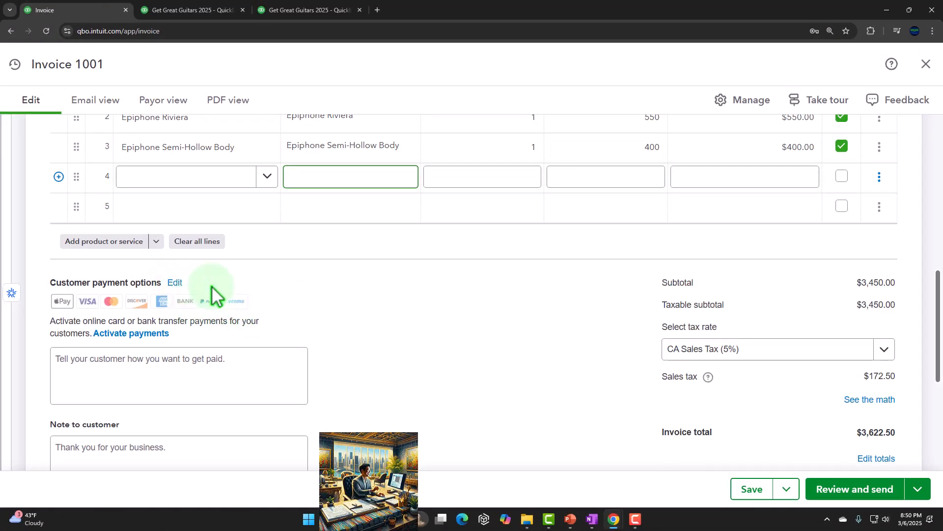
Step: Examine the customer payment options and the payment instructions field, leave it empty and dismiss the payment settings
scroll(269, 304, "down", 1)
scroll(373, 295, "down", 1)
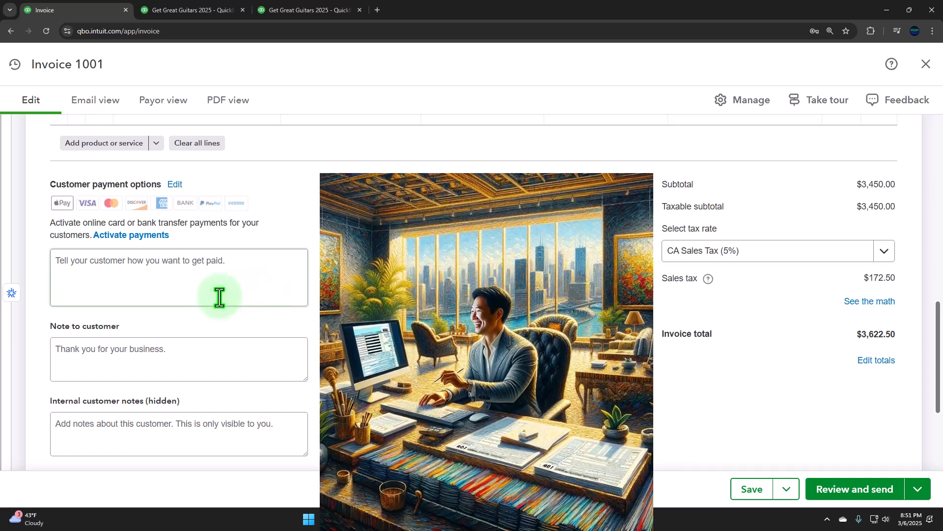
left_click(186, 292)
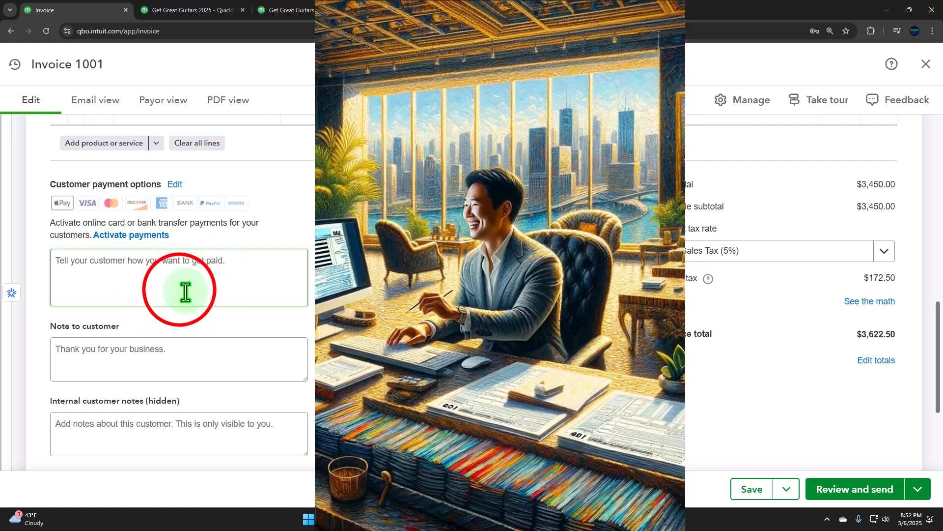
left_click(185, 292)
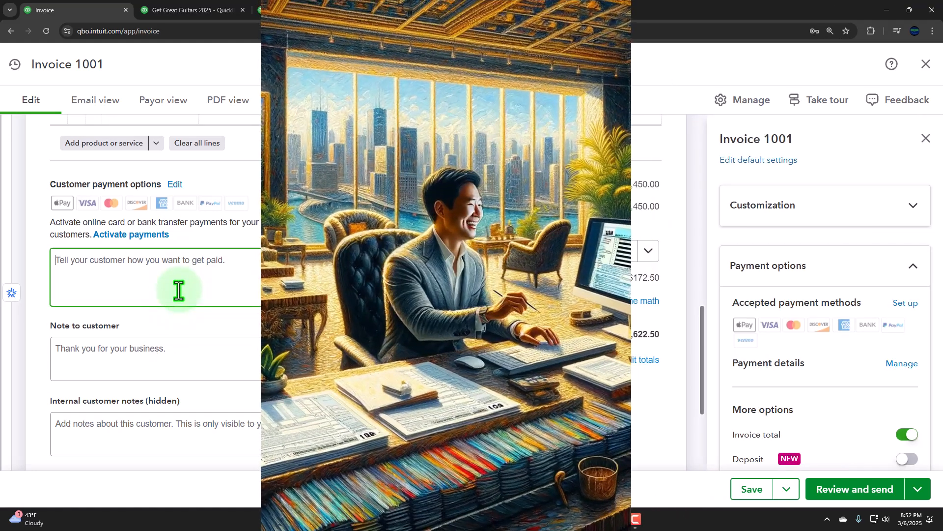
left_click(926, 139)
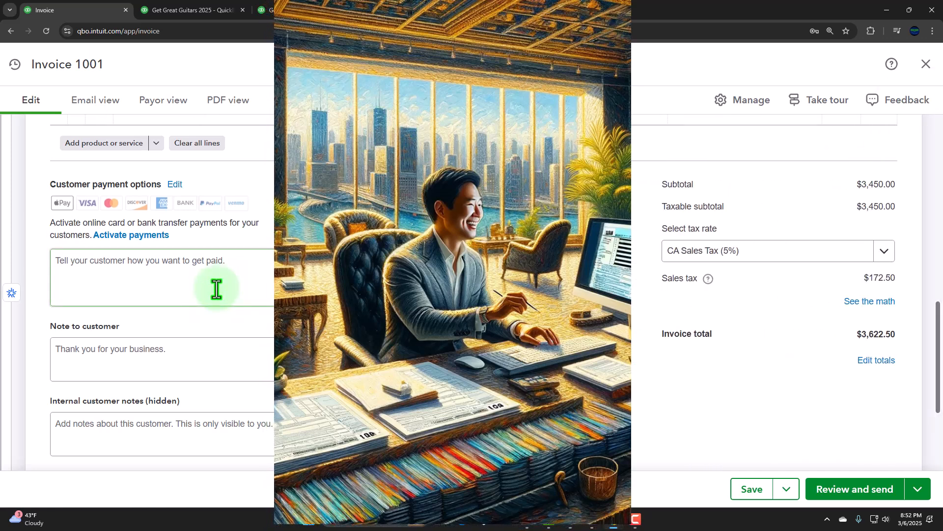
left_click(211, 353)
left_click(182, 290)
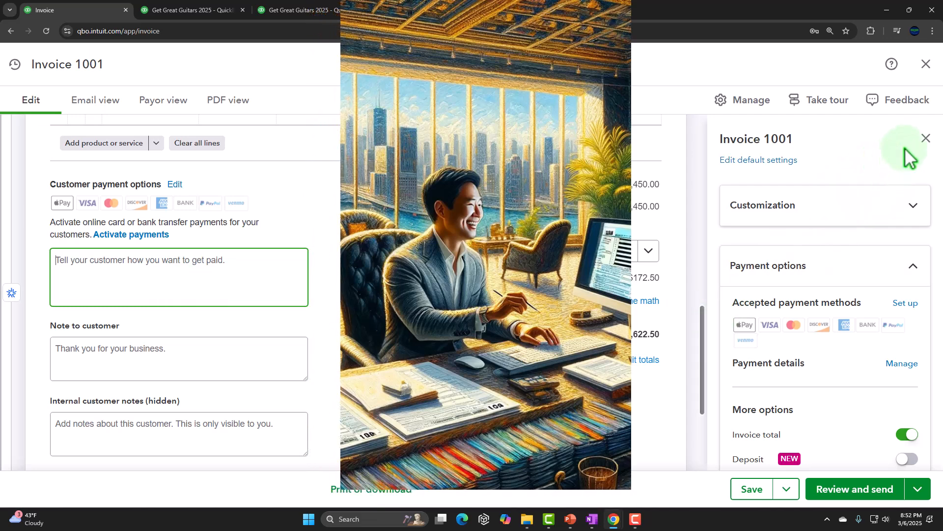
left_click(925, 140)
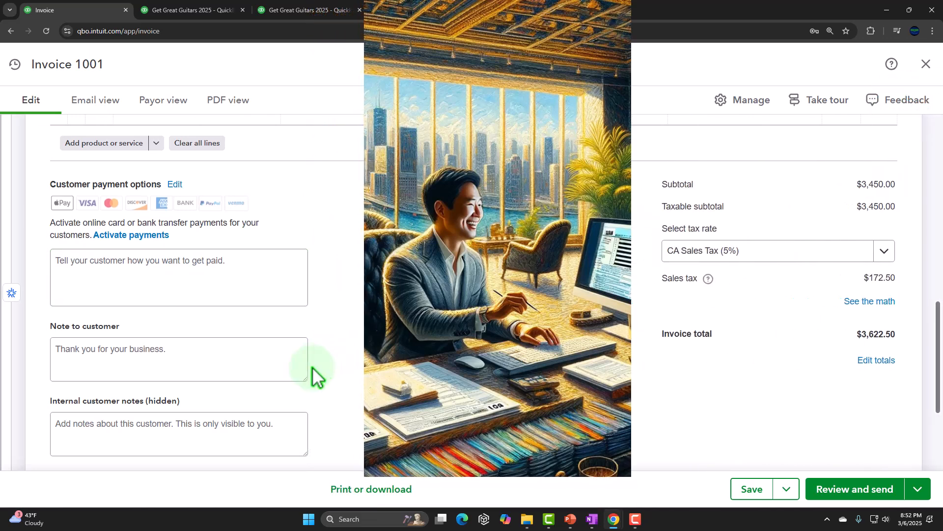
Step: Look through the customer note, internal notes, statement memo and attachments sections, leaving them all empty
scroll(314, 376, "down", 1)
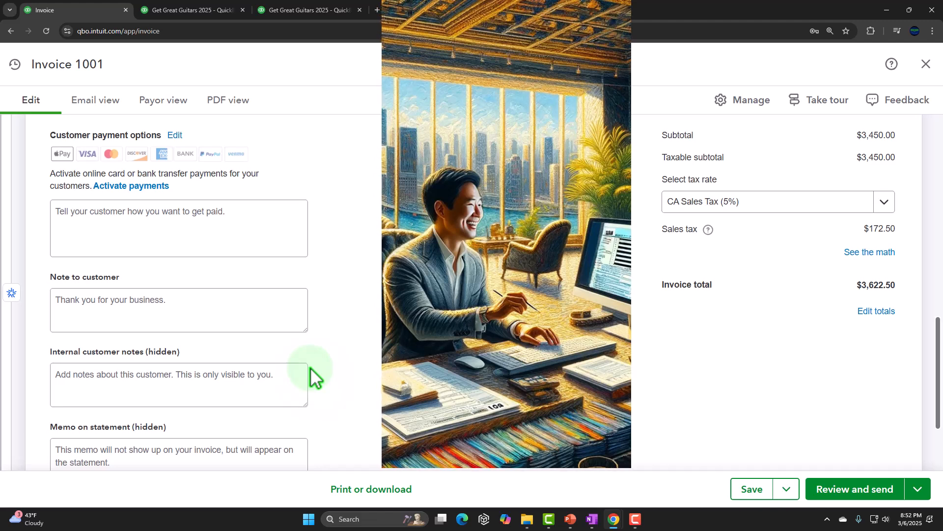
scroll(314, 376, "down", 1)
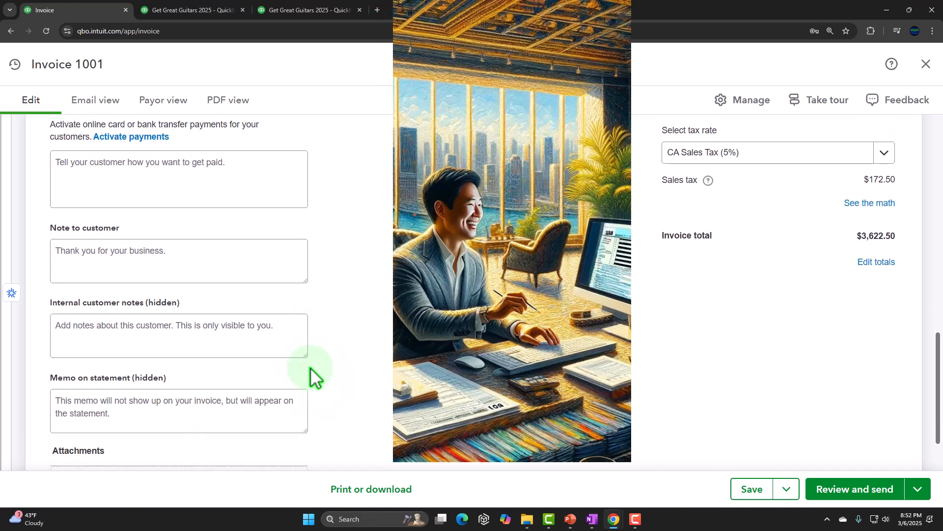
scroll(310, 368, "down", 2)
left_click(190, 251)
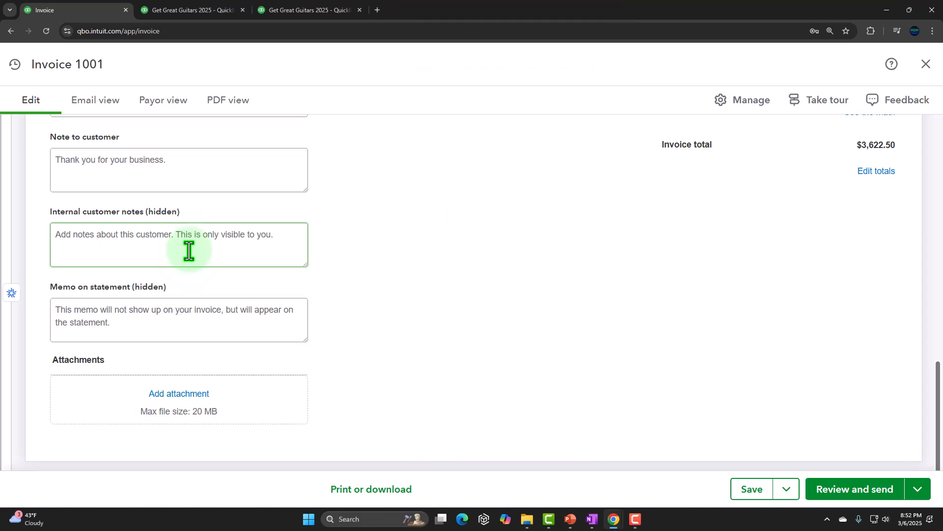
left_click(138, 309)
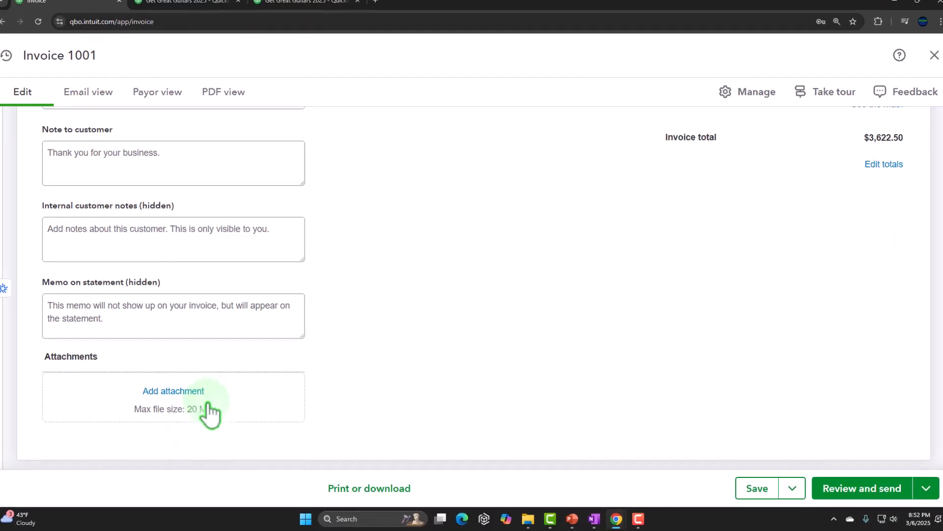
Step: Print the Anderson Guitars invoice to view it as a PDF document
left_click(380, 469)
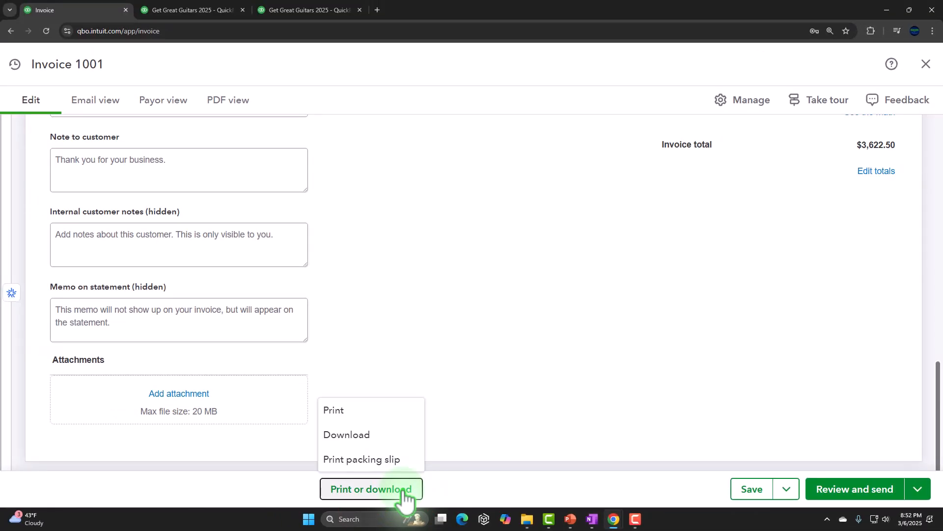
left_click(367, 410)
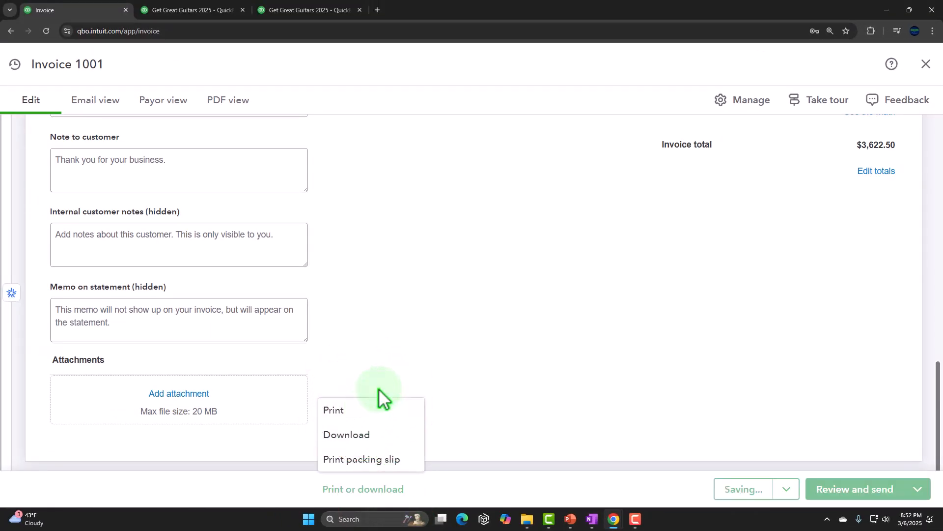
left_click(357, 408)
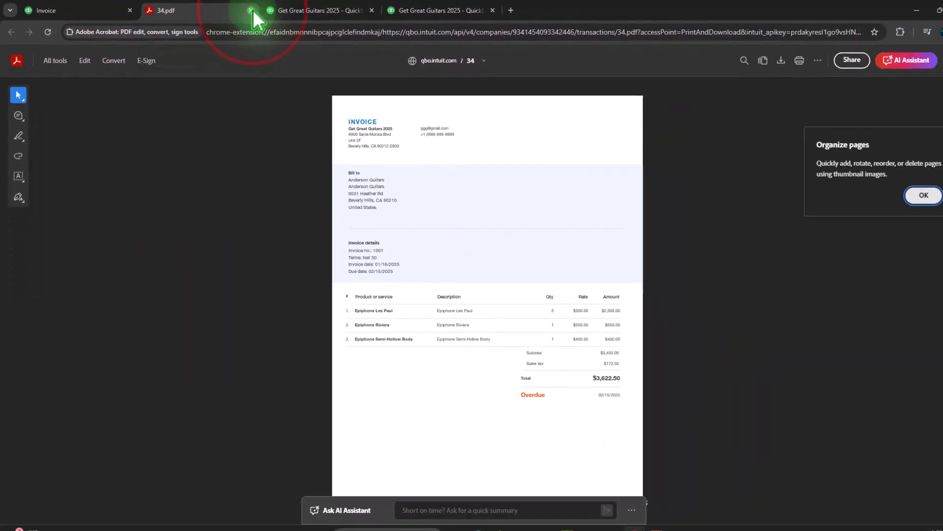
Step: Close the invoice PDF and look through the additional actions available for the saved invoice, including Transaction journal, without choosing any
left_click(386, 16)
left_click(613, 301)
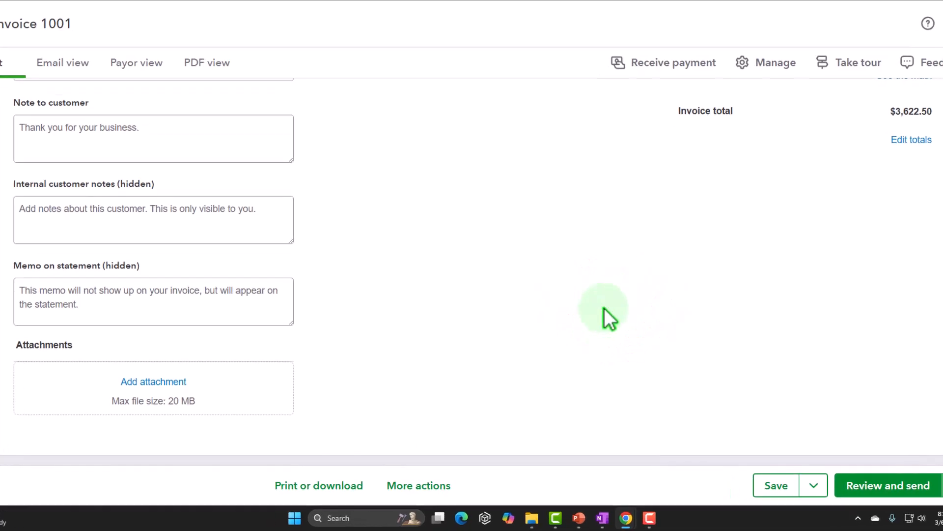
left_click(419, 452)
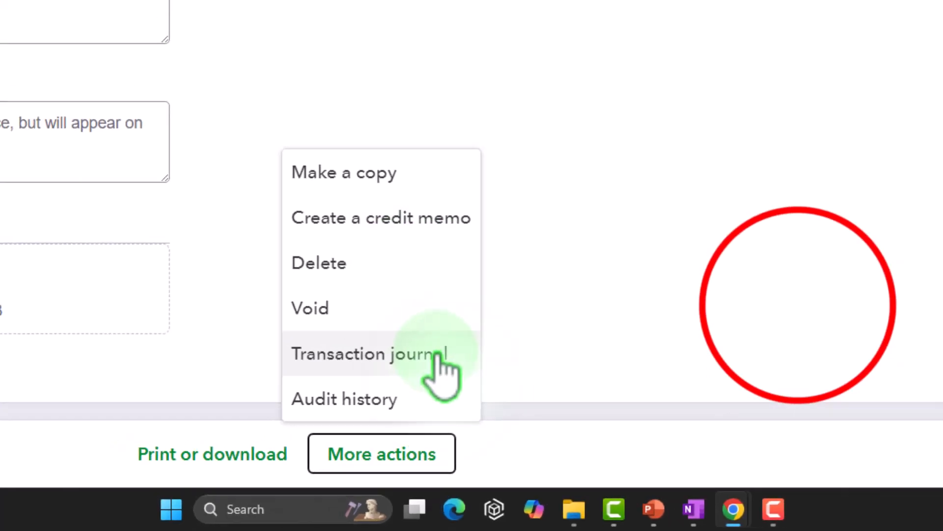
left_click(798, 305)
Step: Examine the available sales tax rate options for the invoice and keep CA Sales Tax (5%) selected
scroll(798, 305, "up", 3)
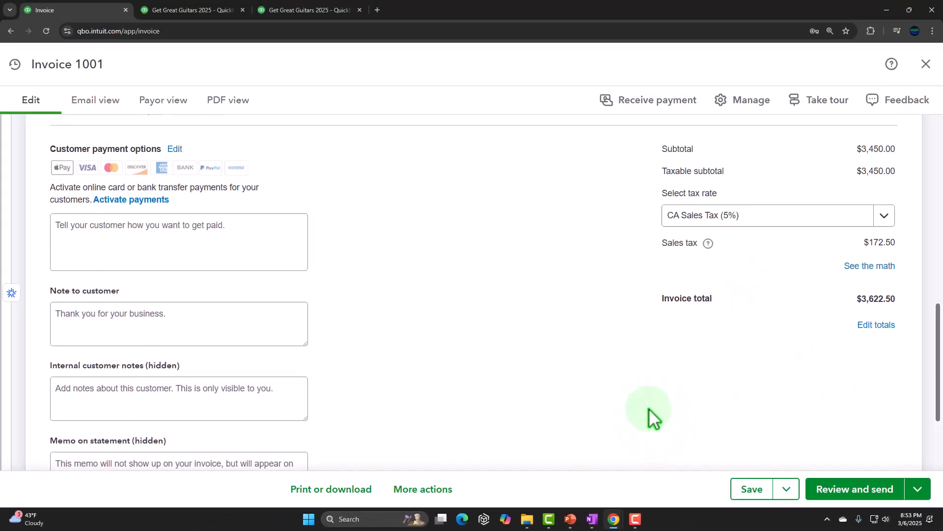
scroll(649, 408, "up", 3)
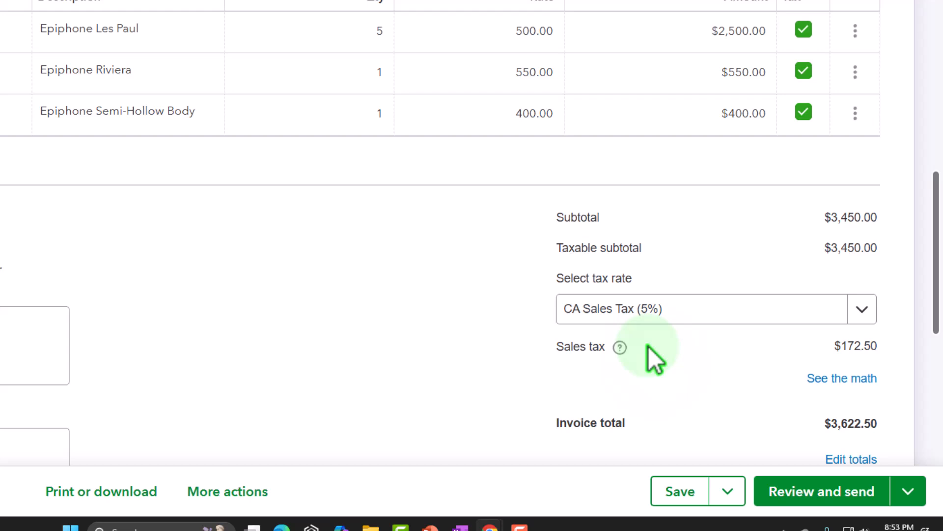
left_click(865, 310)
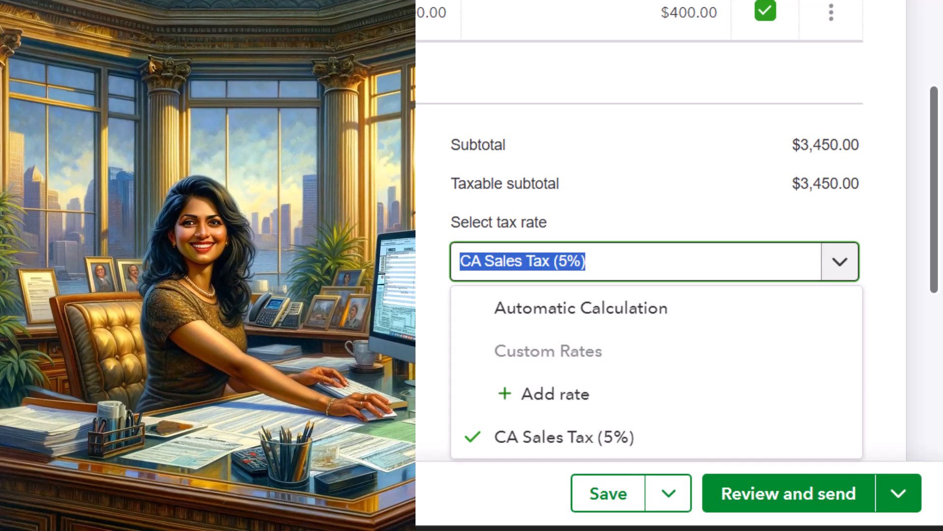
left_click(224, 314)
scroll(225, 315, "down", 2)
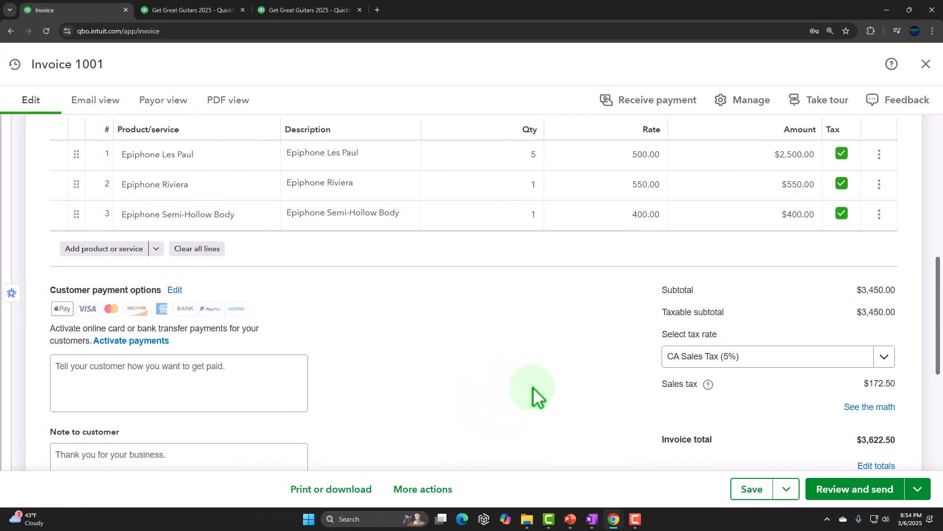
Step: Open the Windows Calculator, shrink its window and place it beside the invoice totals
left_click(341, 520)
left_click(308, 519)
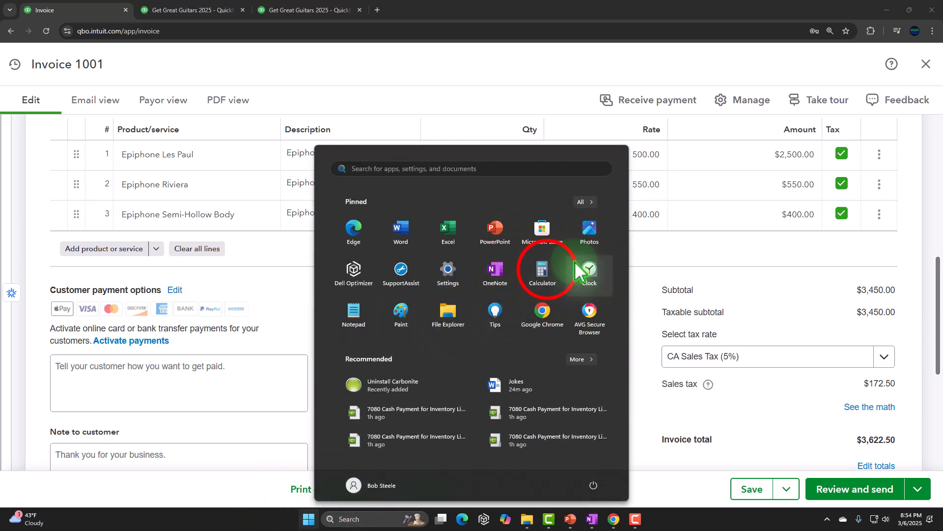
left_click(546, 275)
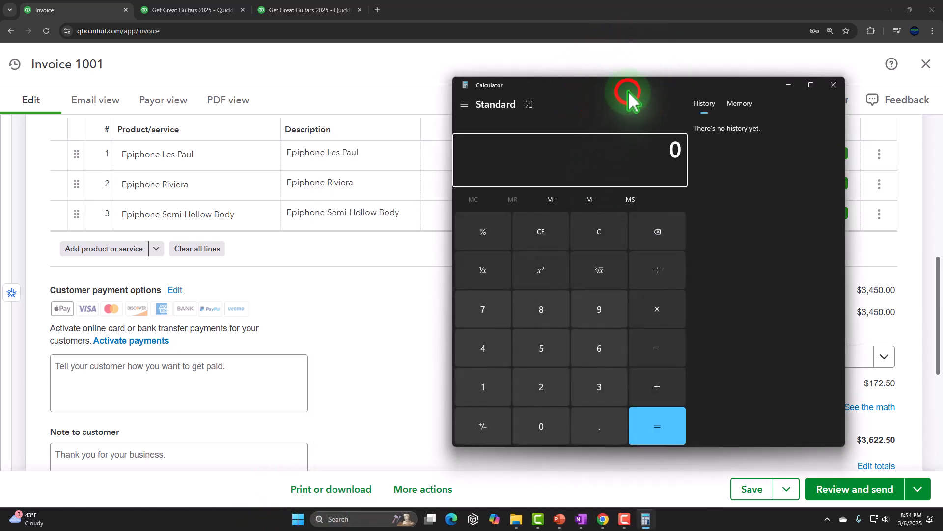
left_click_drag(628, 93, 487, 150)
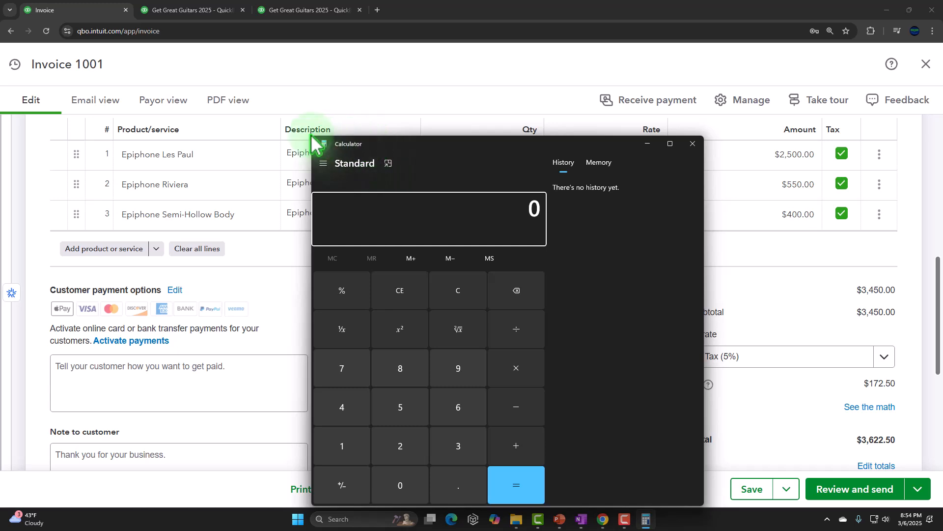
left_click(463, 156)
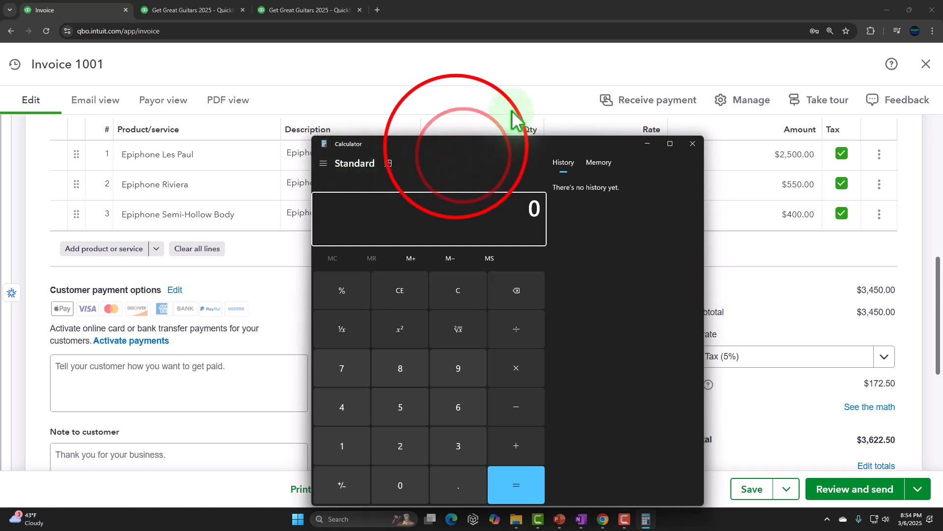
left_click_drag(456, 146, 500, 55)
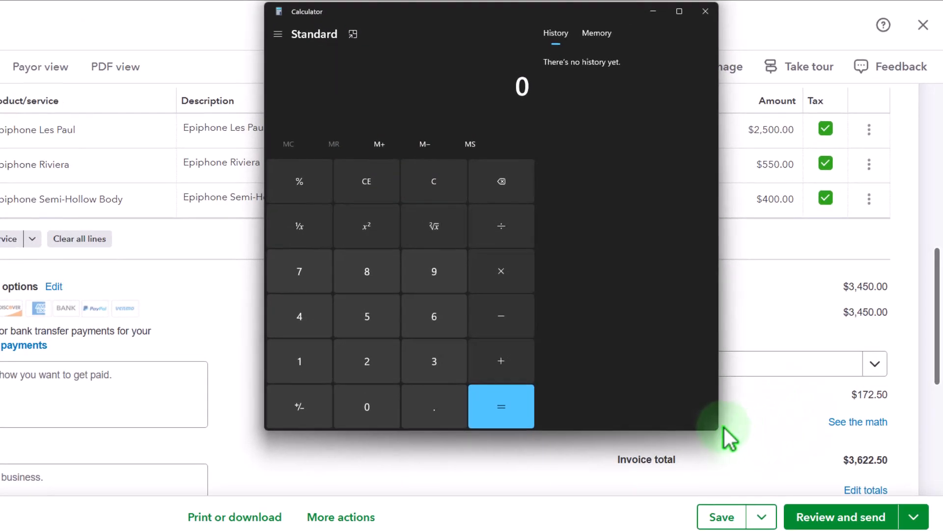
left_click_drag(748, 416, 446, 284)
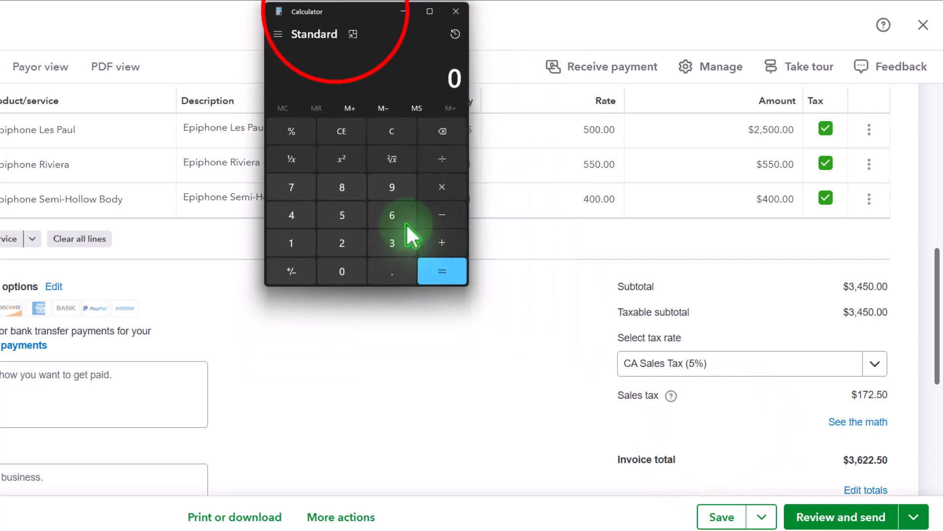
left_click_drag(339, 14, 364, 246)
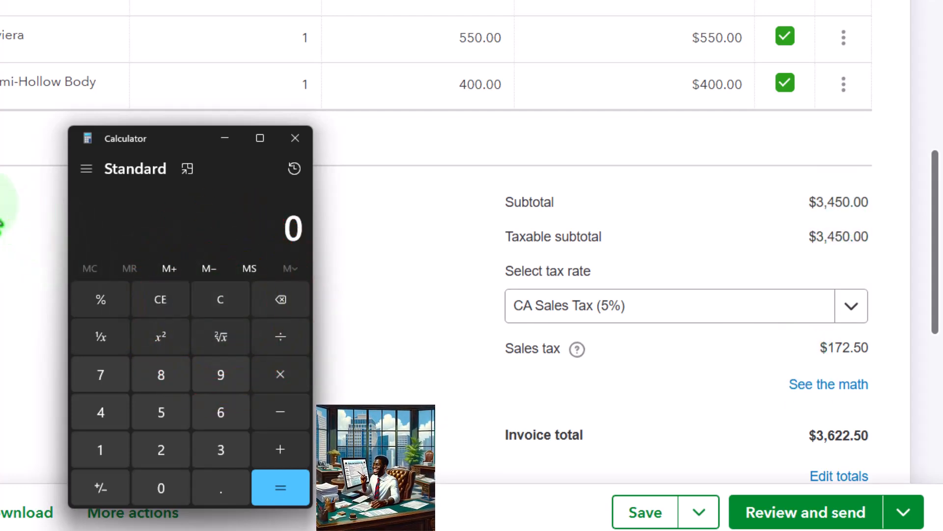
Step: Check the sales tax by calculating 3450 × 0.05, and add 3450 to verify the invoice total
type("3450 × ")
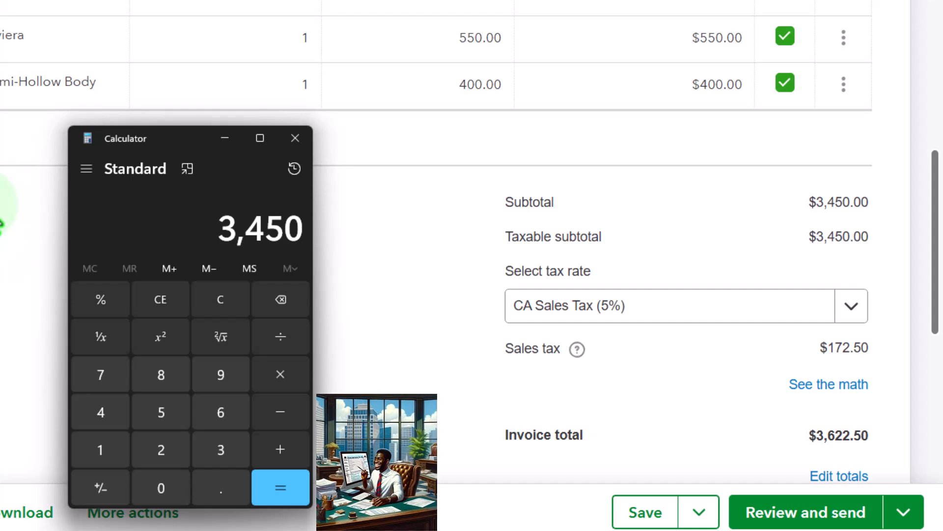
type("0.05")
key("Return")
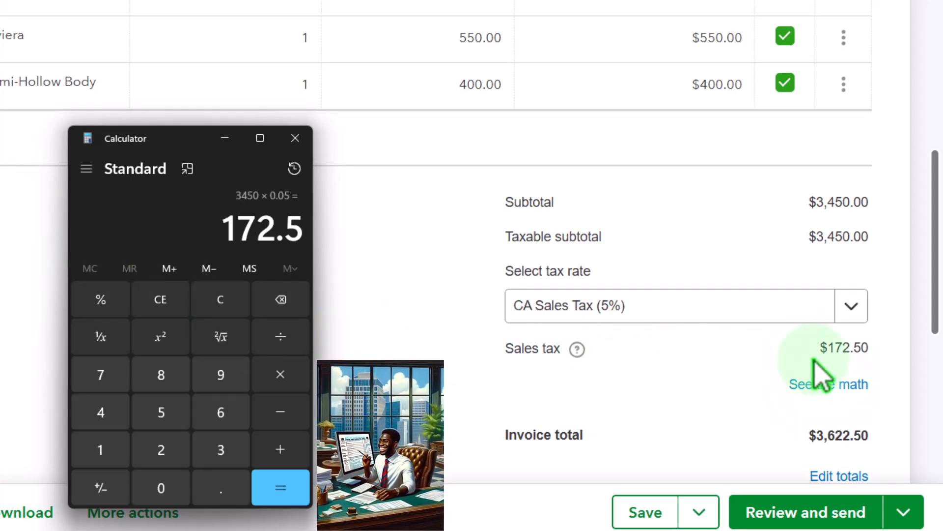
left_click(280, 449)
type("3450")
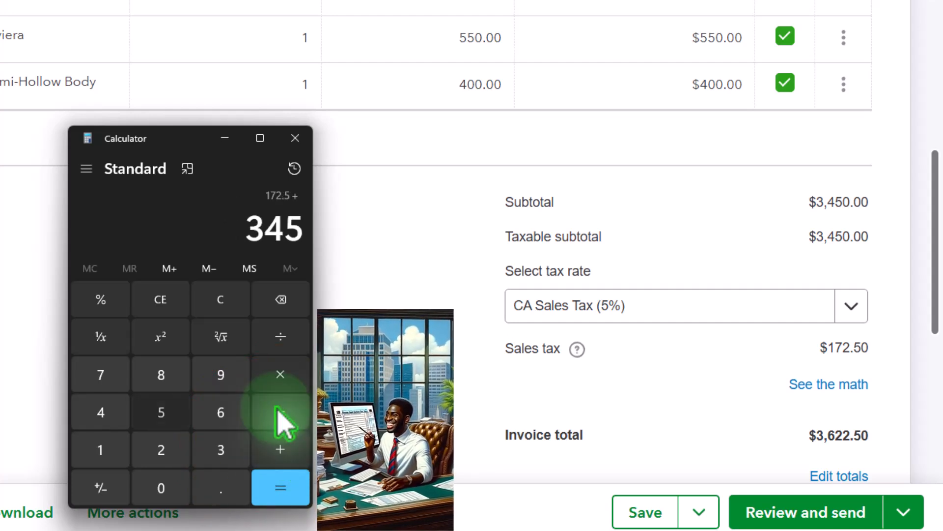
key("Return")
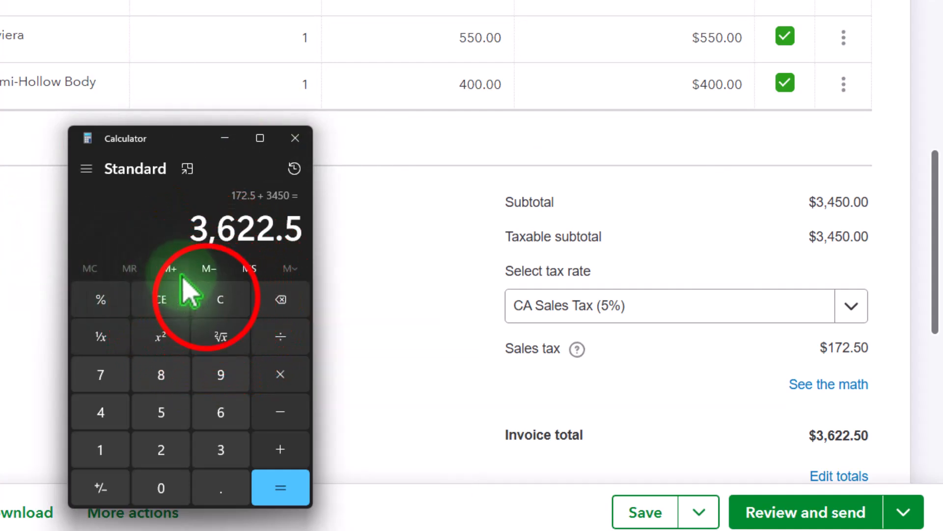
Step: Clear the calculator and verify the invoice total including tax directly as 3450 × 1.05
left_click(219, 297)
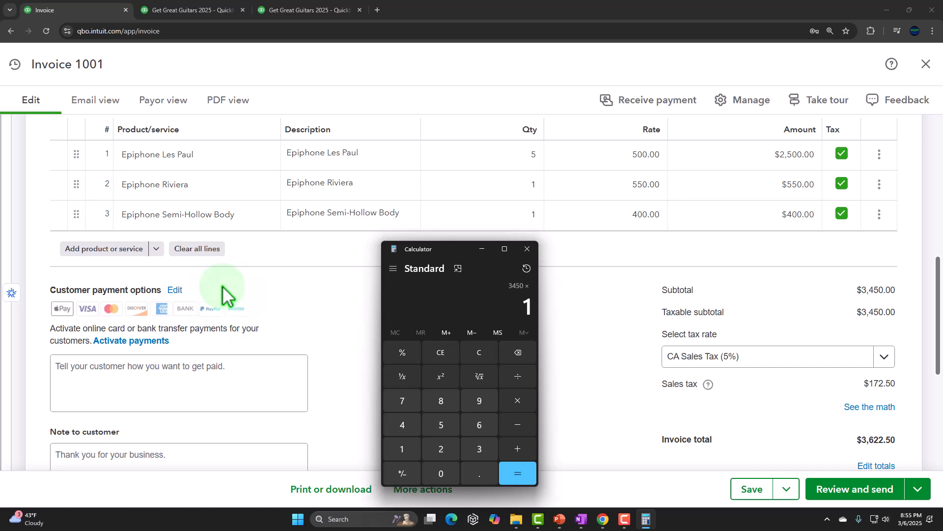
type(".05")
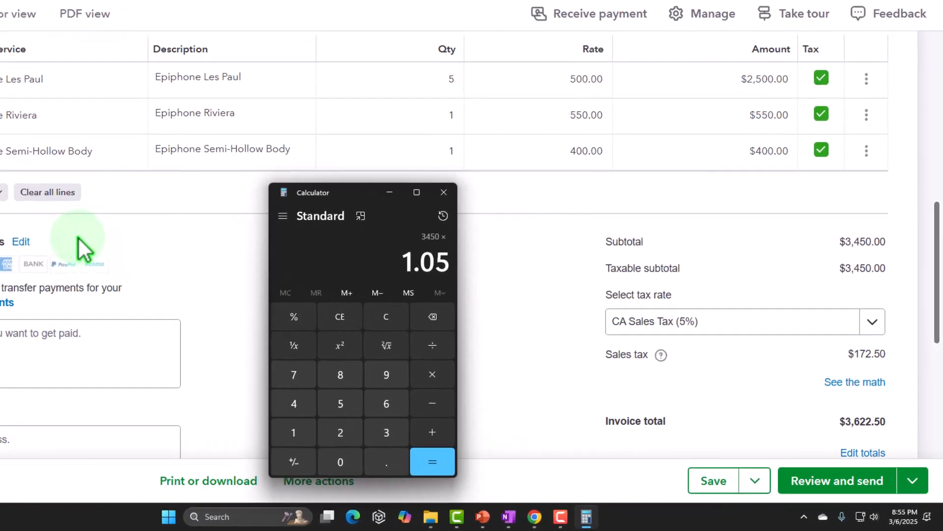
key("Return")
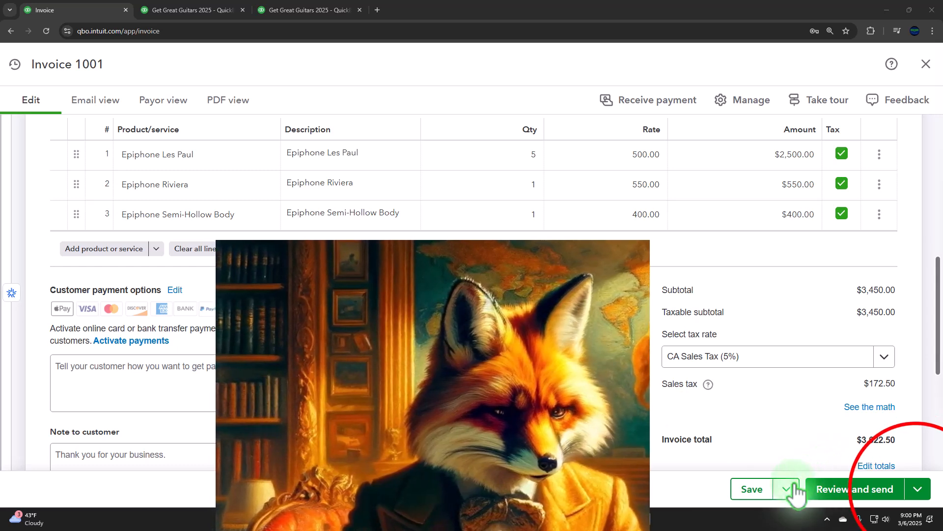
Step: Save the Anderson Guitars invoice and close it
left_click(918, 491)
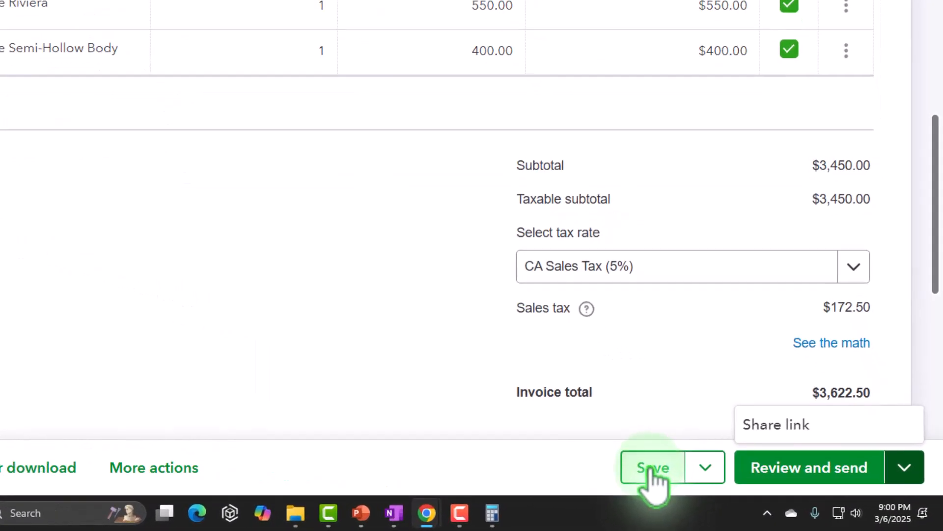
left_click(620, 462)
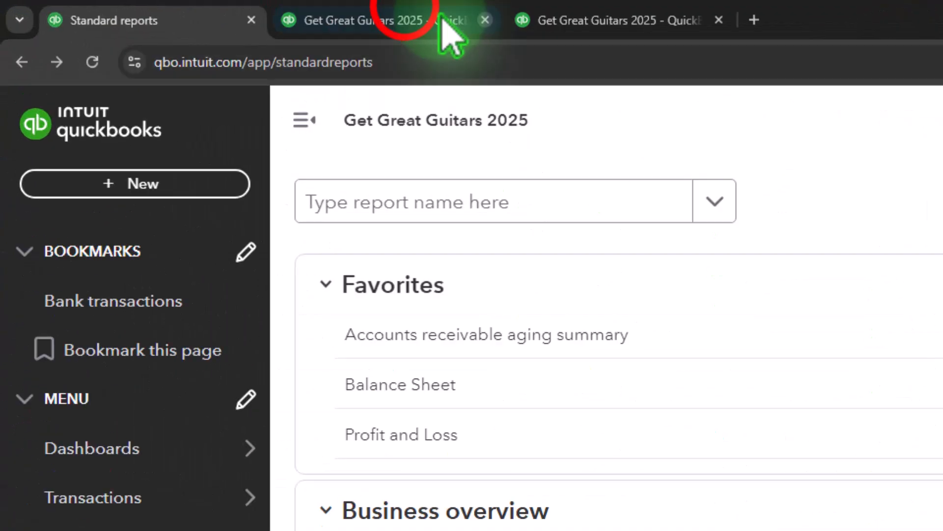
Step: Rerun the balance sheet report for 01/01/2025 to 01/31/2025 to include the new invoice
left_click(447, 29)
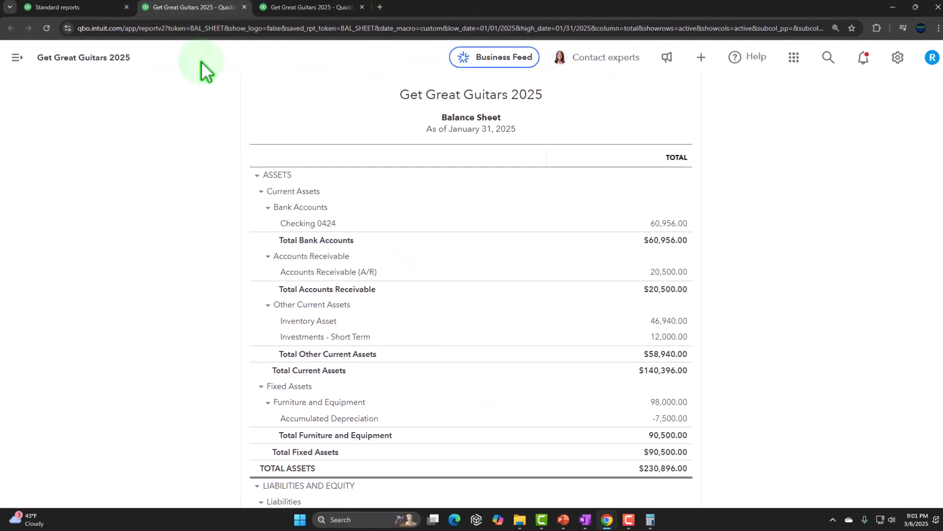
left_click(668, 88)
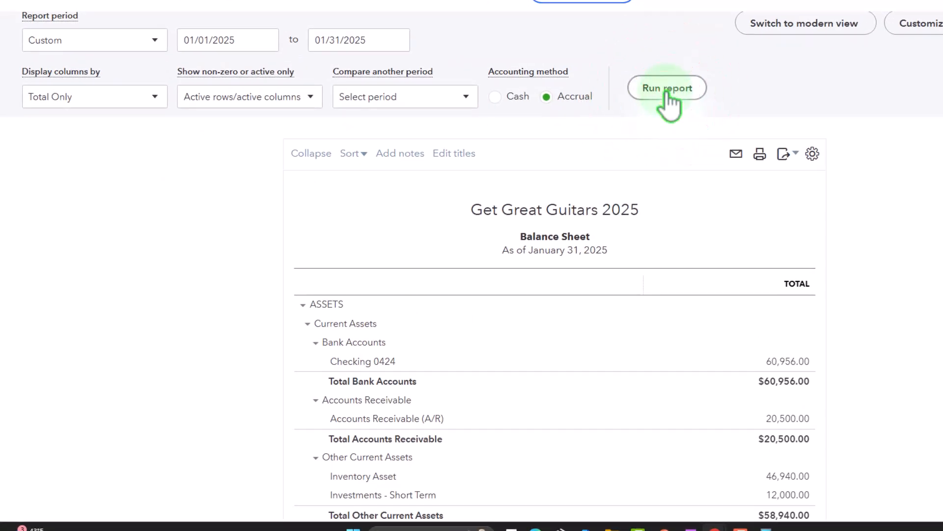
scroll(543, 194, "down", 2)
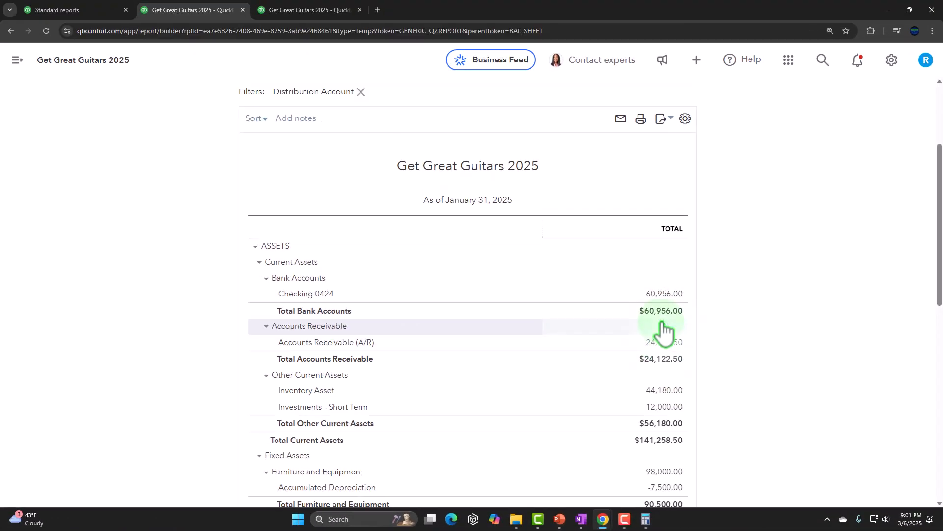
Step: Drill down from Accounts Receivable on the balance sheet to the Anderson Guitars invoice, review its totals and return to the summary report
left_click(662, 325)
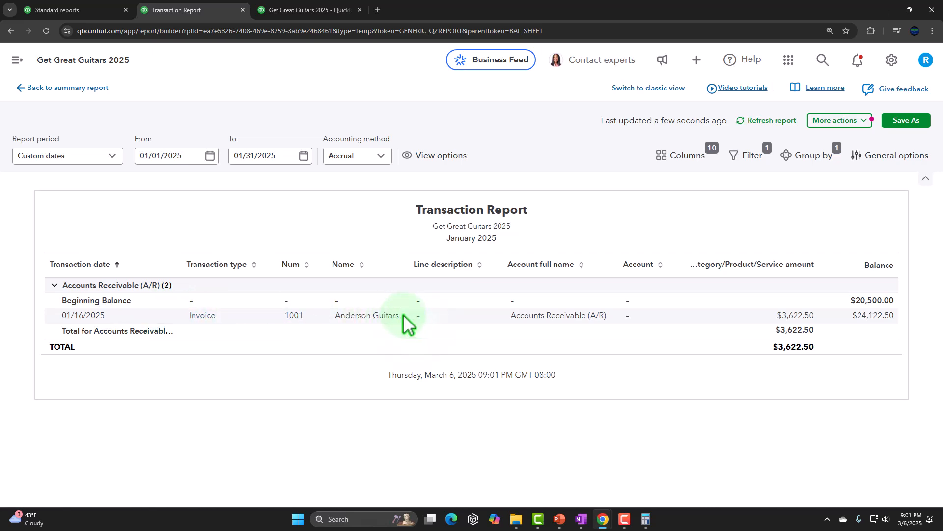
left_click(782, 315)
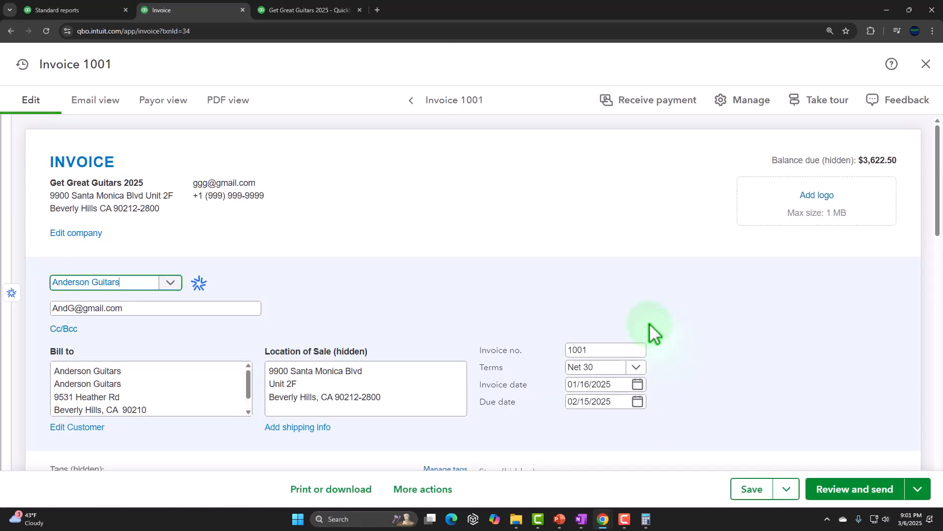
scroll(651, 282, "down", 12)
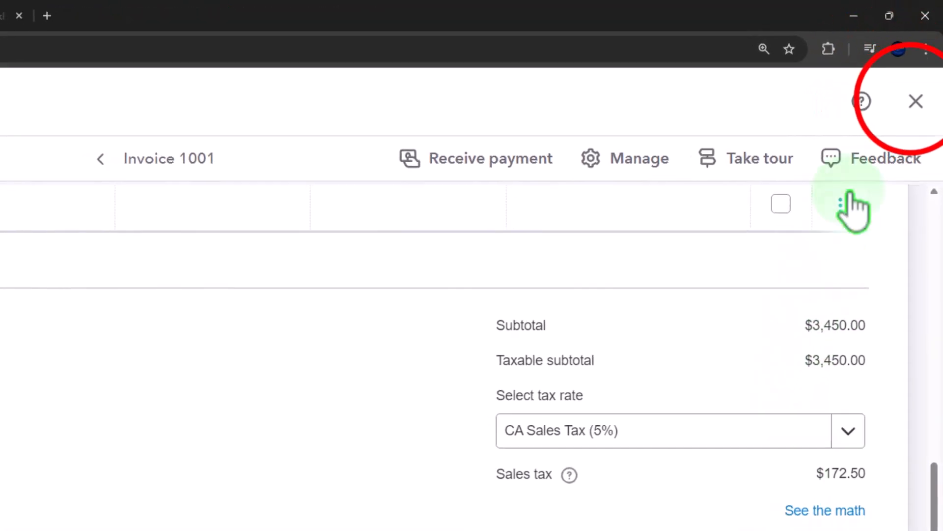
left_click(923, 68)
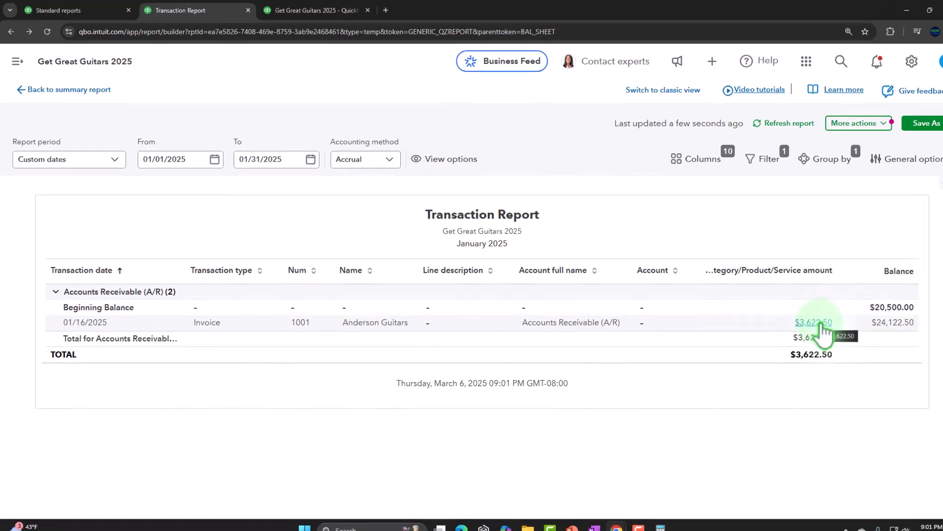
left_click(82, 90)
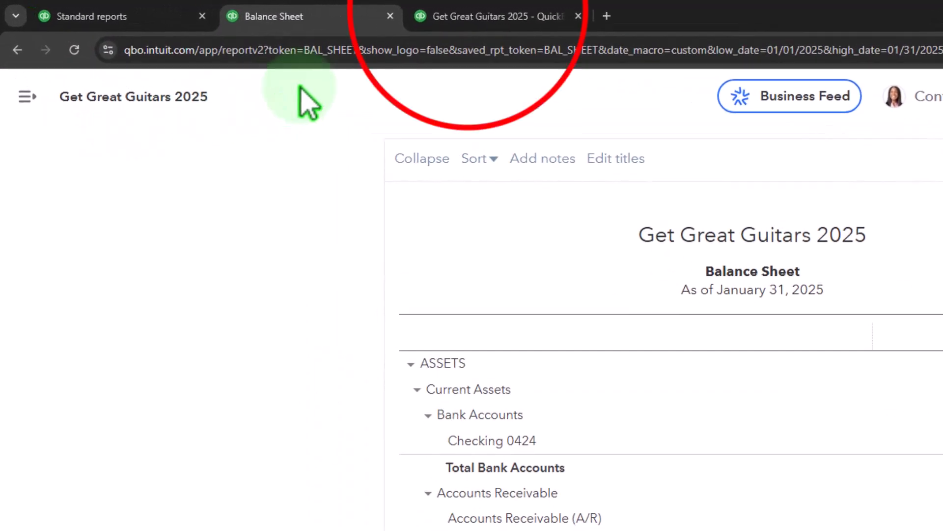
Step: Rerun the profit and loss report for 01/01/2025 to 01/31/2025 to include the new invoice
left_click(489, 16)
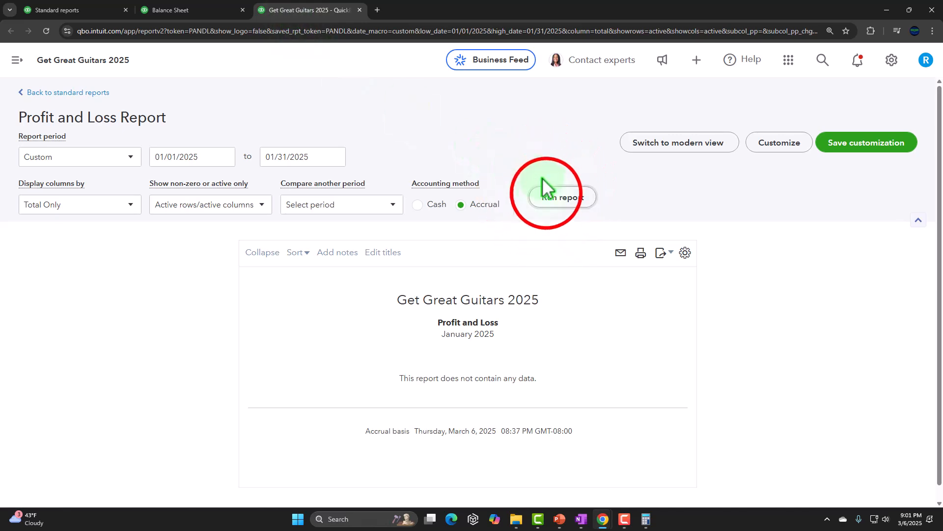
left_click(549, 199)
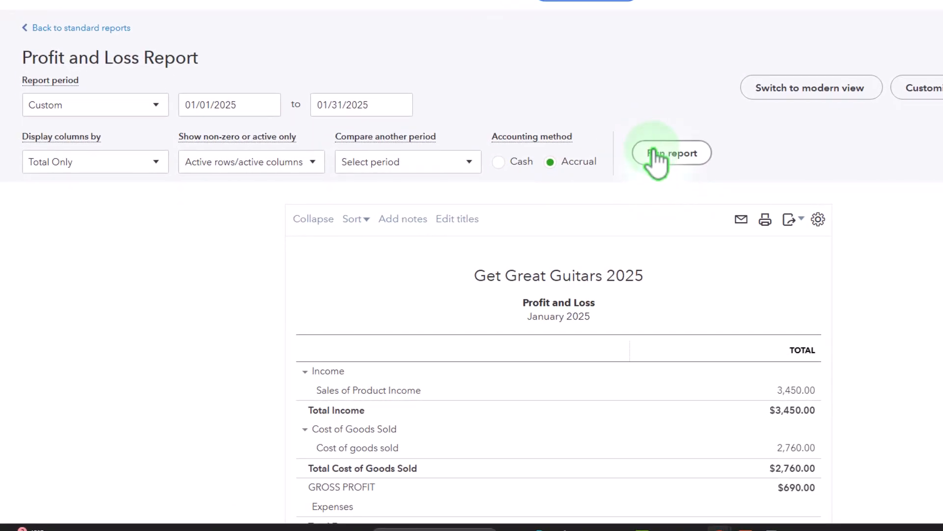
scroll(657, 159, "down", 3)
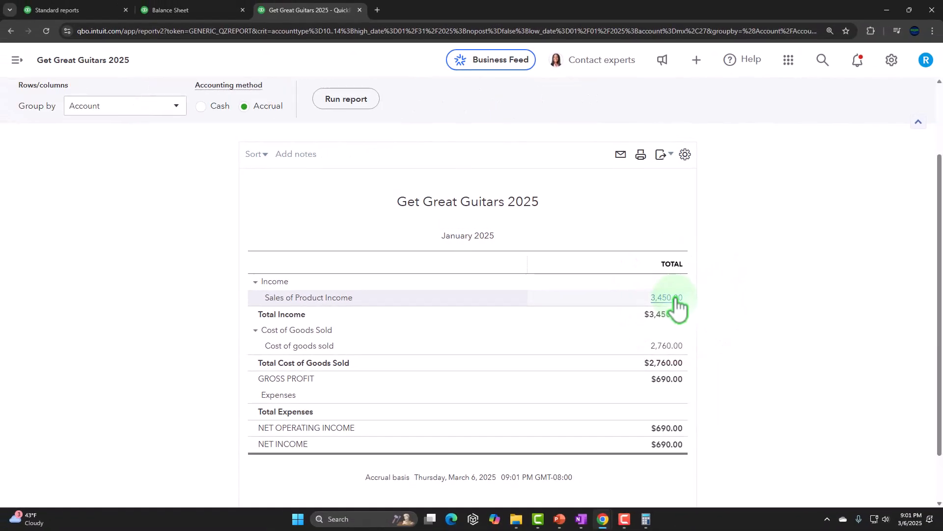
Step: Drill down from Sales of Product Income on the profit and loss to the Anderson Guitars invoice, review its lines and subtotal, and return to the summary
left_click(671, 299)
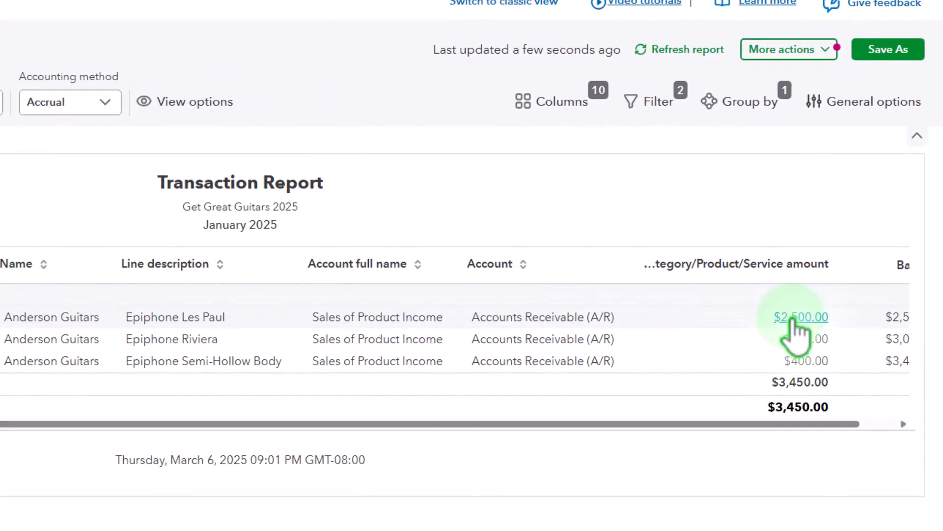
left_click(793, 318)
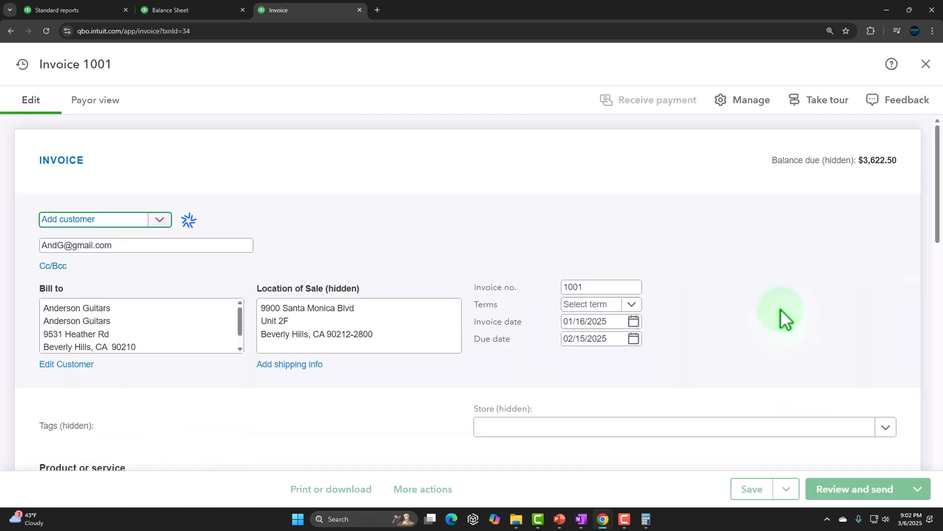
scroll(781, 312, "down", 8)
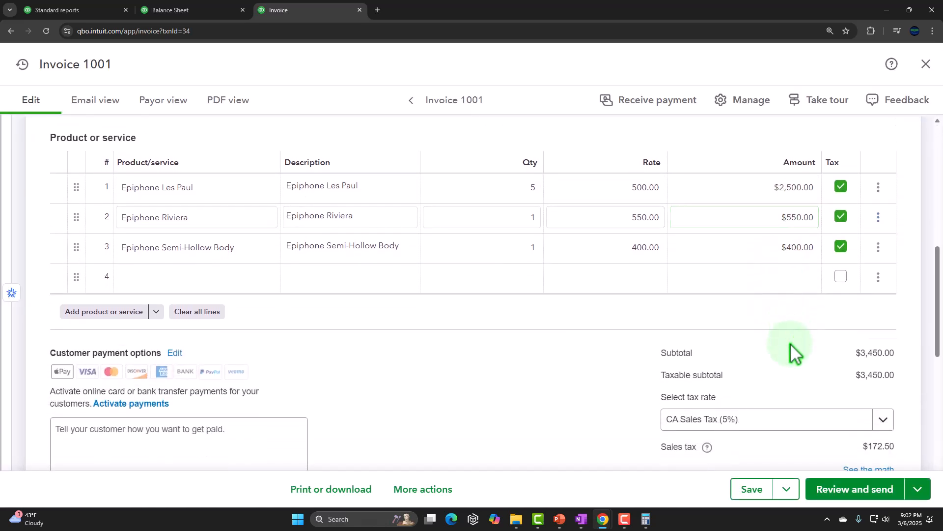
scroll(791, 346, "down", 2)
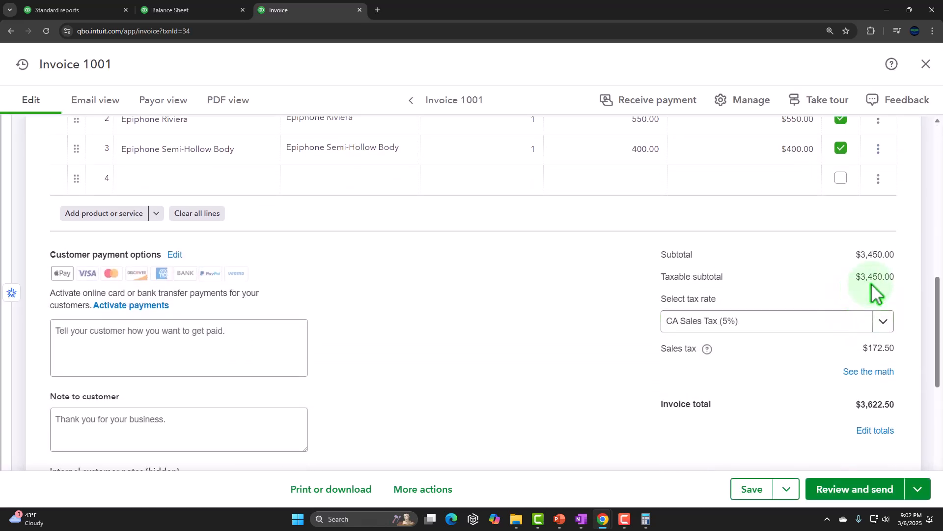
scroll(871, 283, "up", 2)
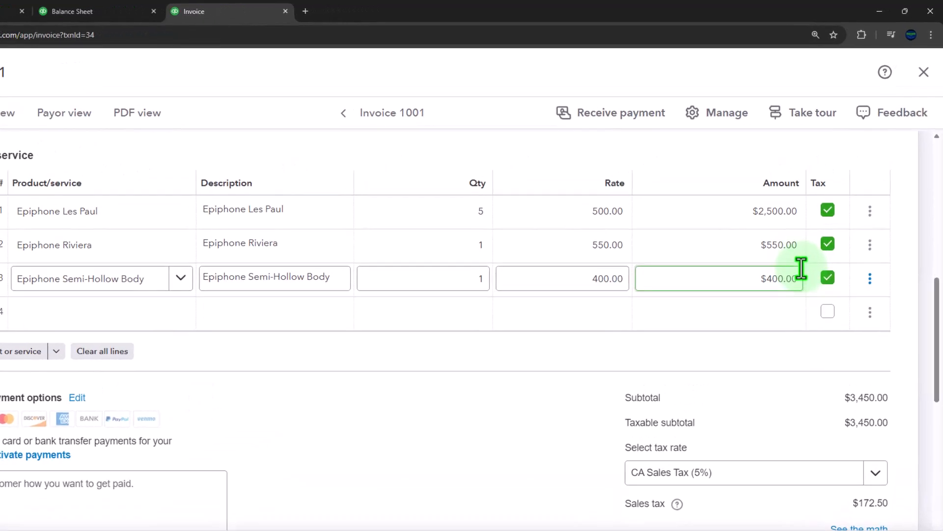
left_click(919, 79)
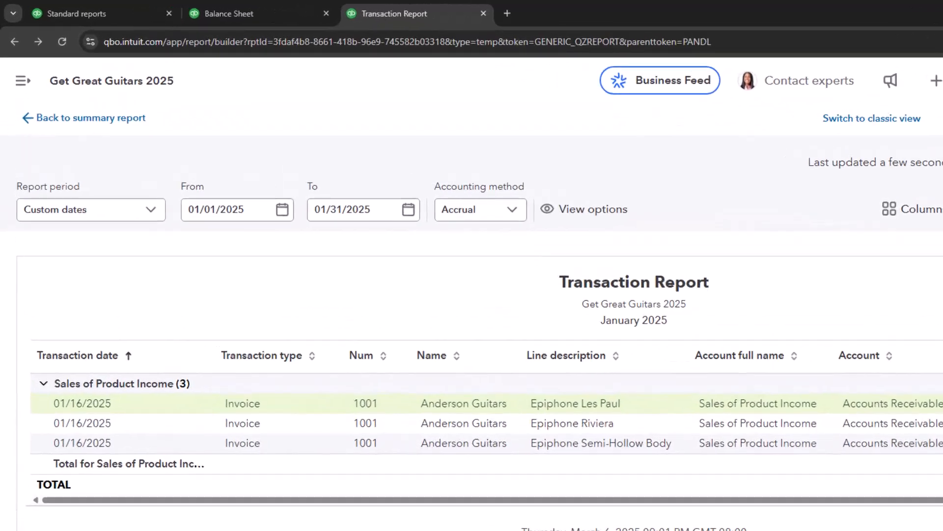
left_click(95, 88)
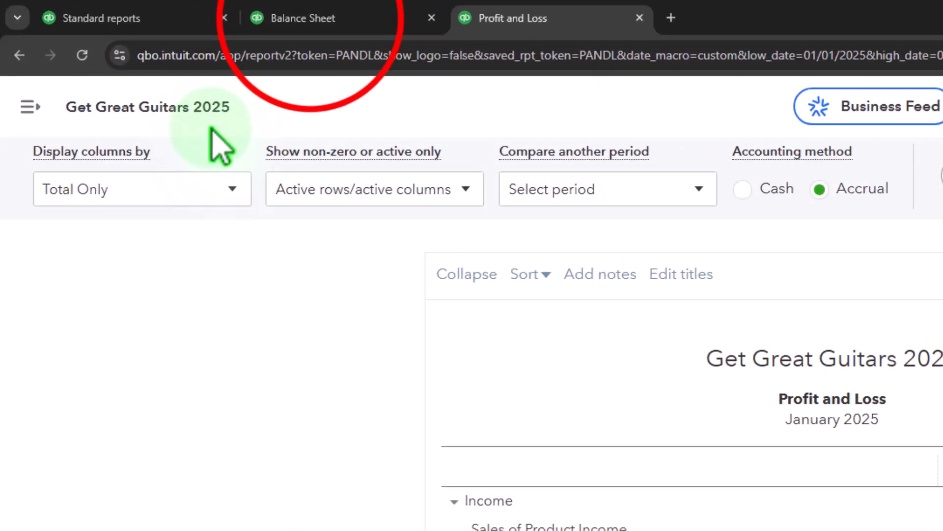
Step: Drill down from California Department of Tax and Fee Administration Payable on the balance sheet to its transactions and return to the report summary
left_click(319, 19)
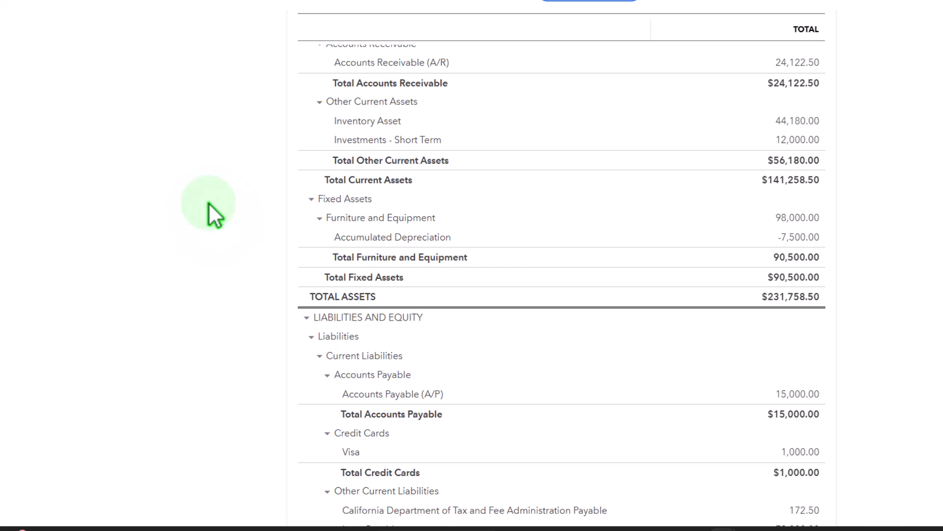
scroll(208, 203, "down", 4)
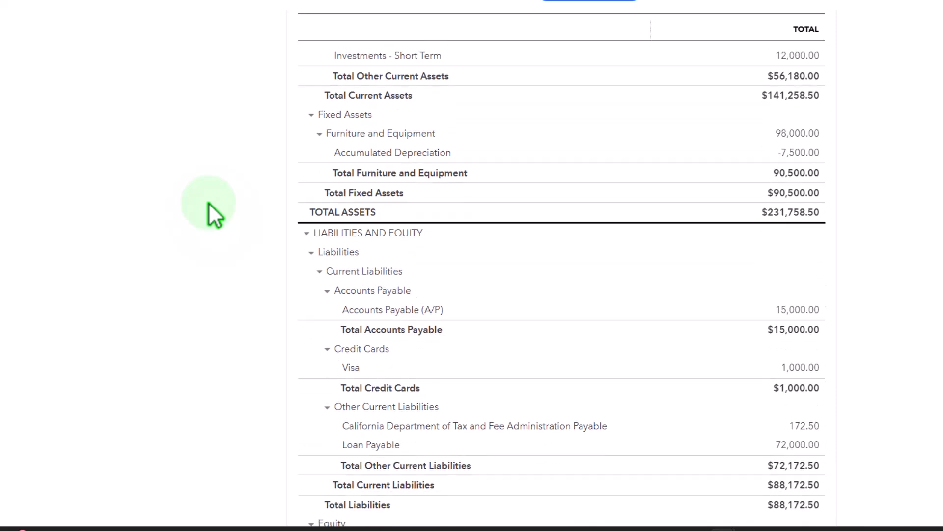
scroll(208, 204, "down", 2)
scroll(208, 203, "up", 1)
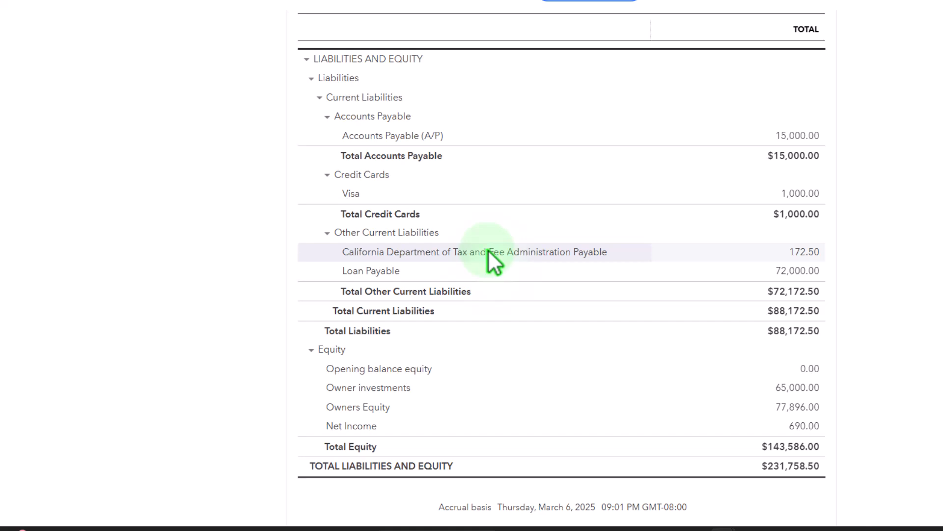
left_click(804, 252)
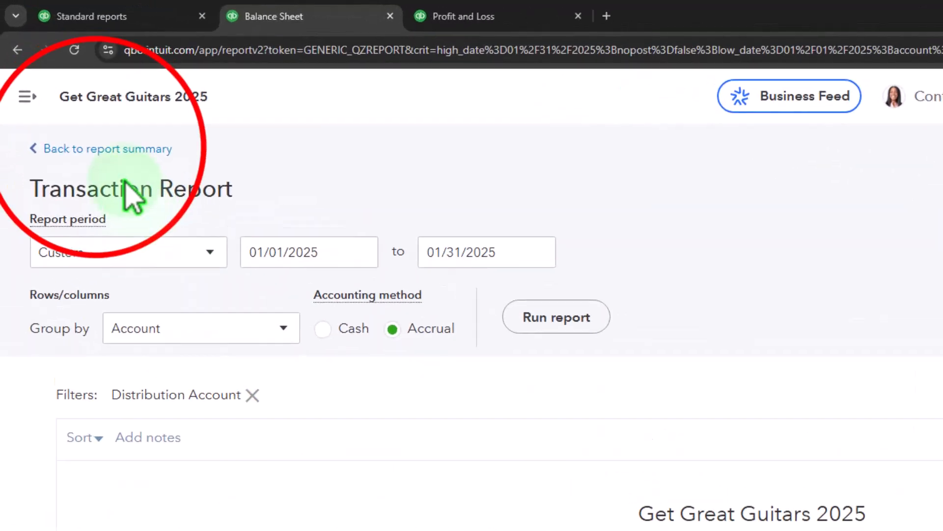
left_click(108, 148)
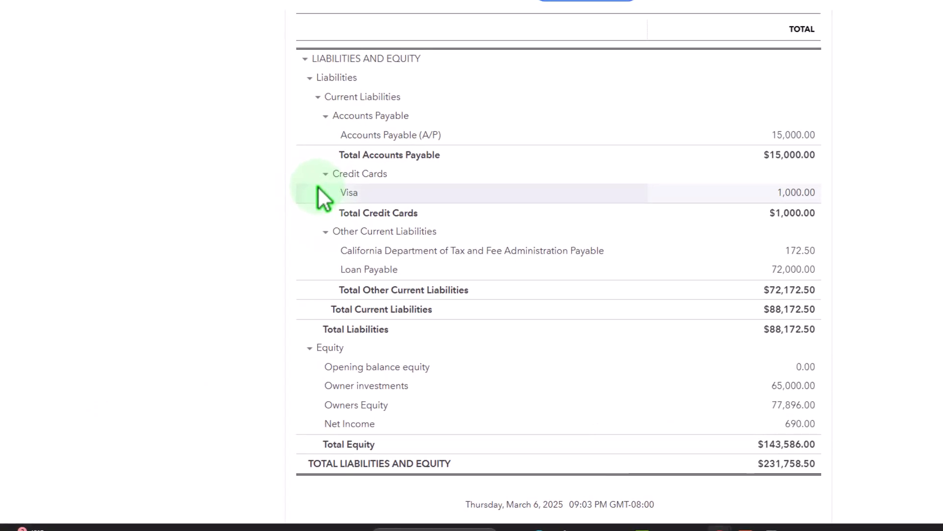
Step: Drill down from Inventory Asset on the balance sheet to the Anderson Guitars invoice through its Epiphone Les Paul transaction
scroll(317, 188, "up", 10)
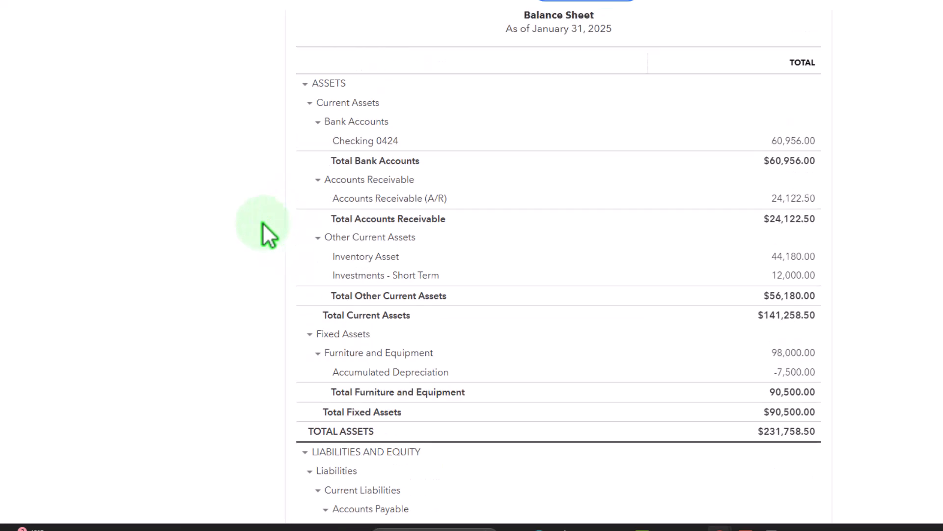
left_click(786, 360)
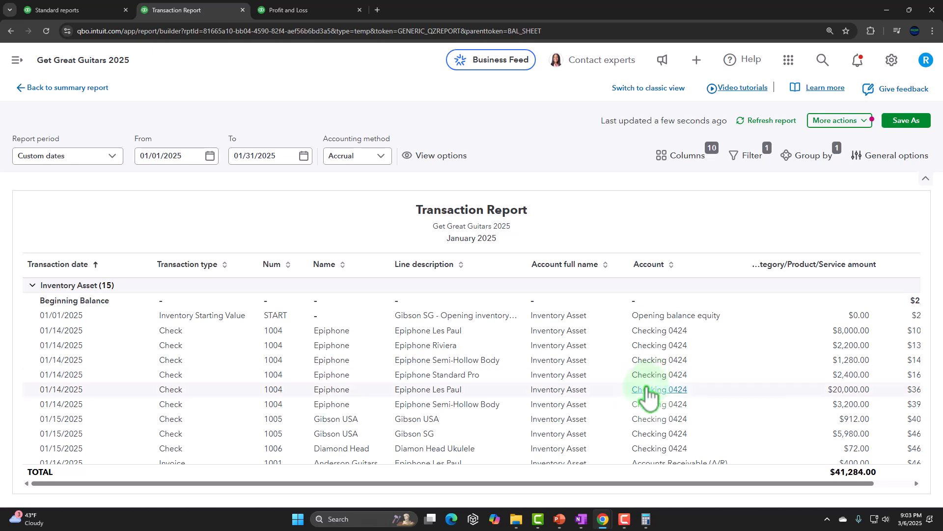
scroll(585, 411, "down", 2)
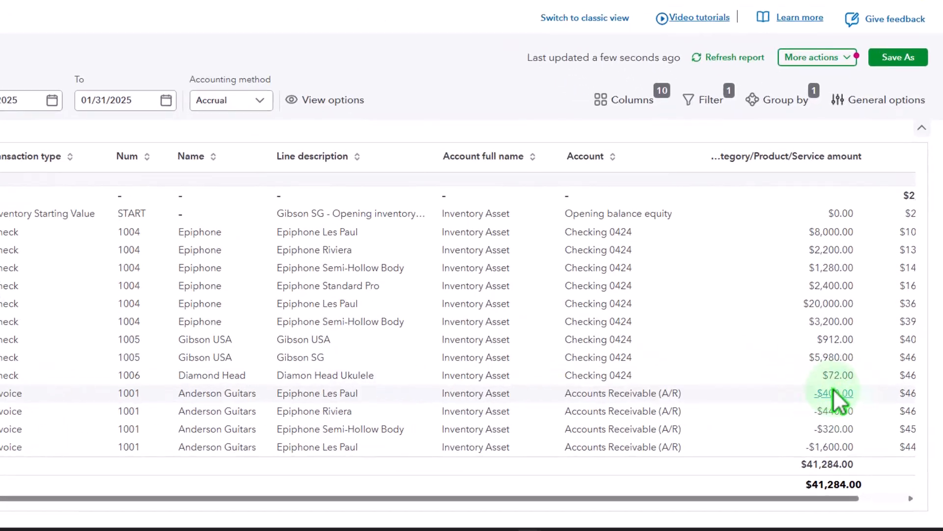
left_click(792, 386)
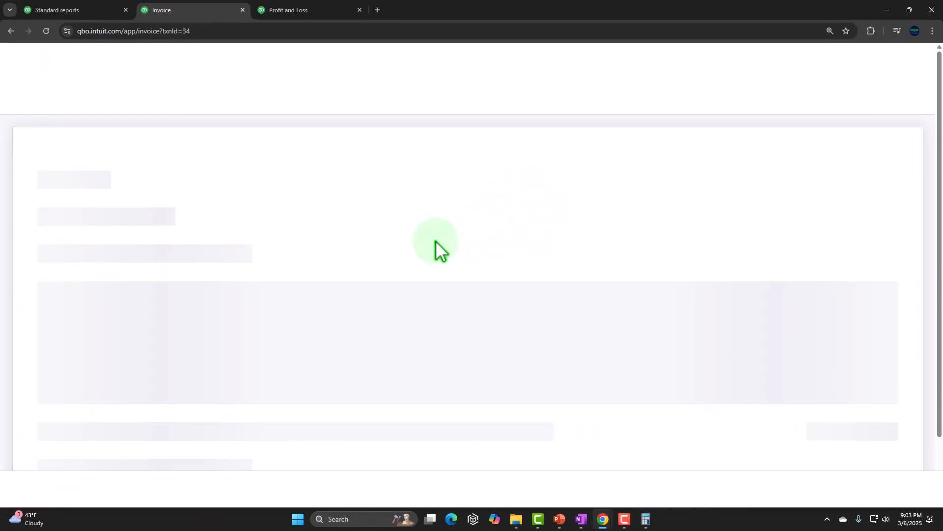
Step: Review the invoice's product lines and sales rates, close the invoice and return to the balance sheet summary
scroll(437, 248, "down", 10)
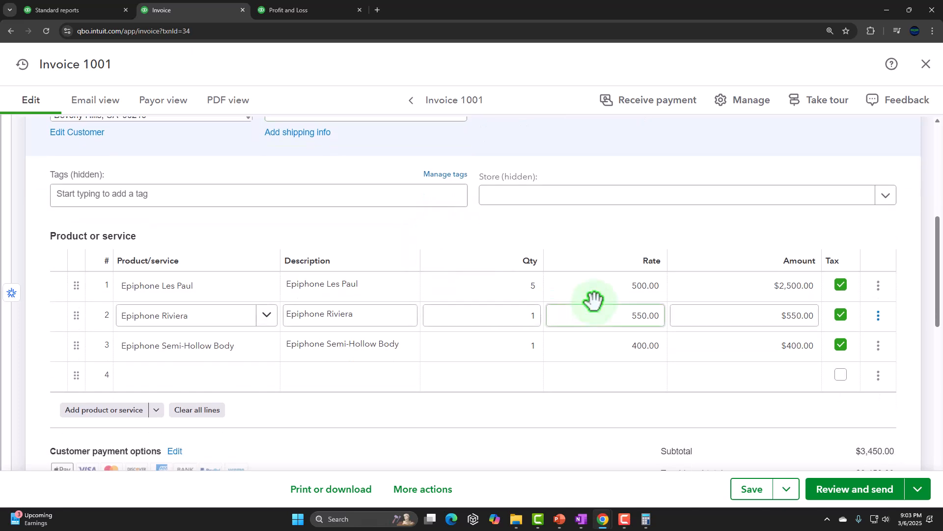
left_click(595, 294)
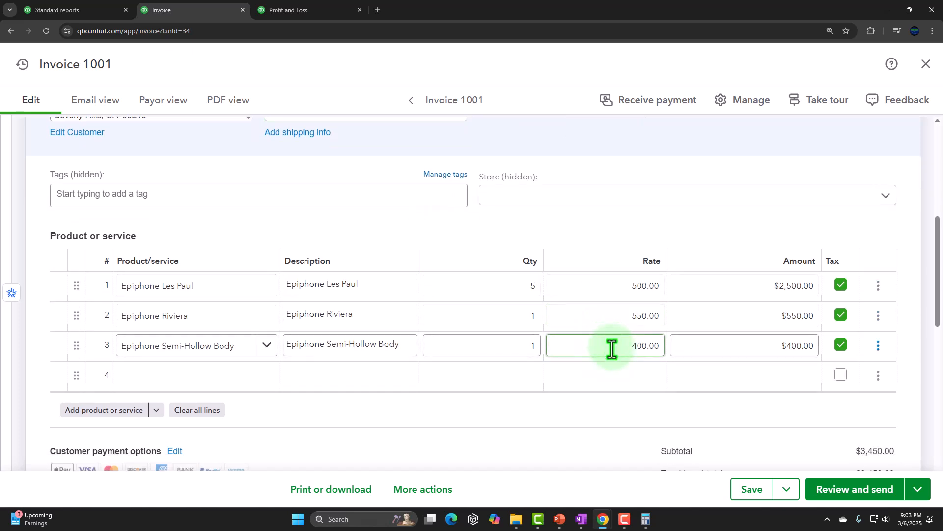
left_click(641, 294)
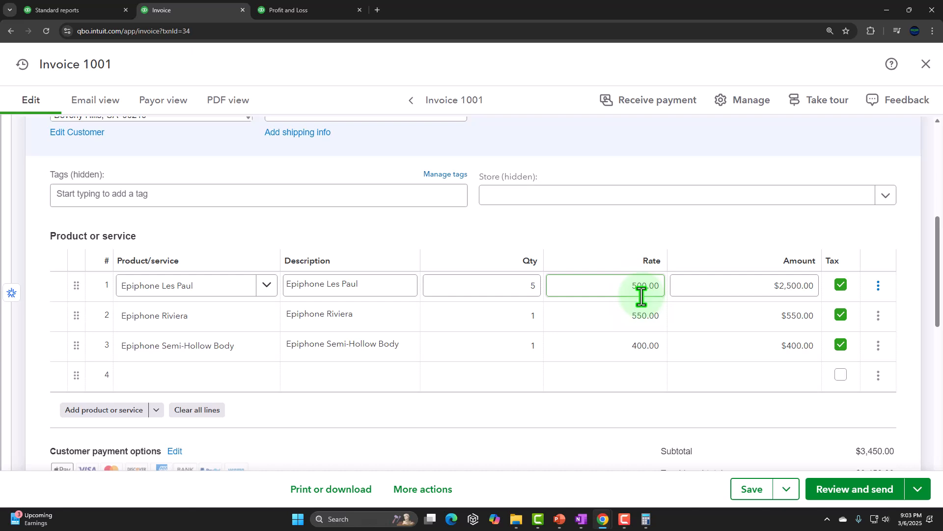
left_click(638, 266)
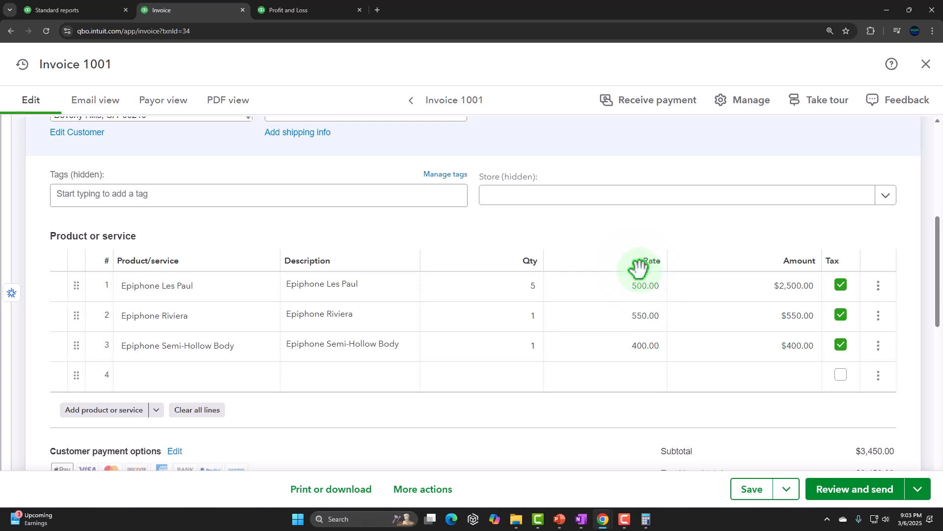
left_click(375, 323)
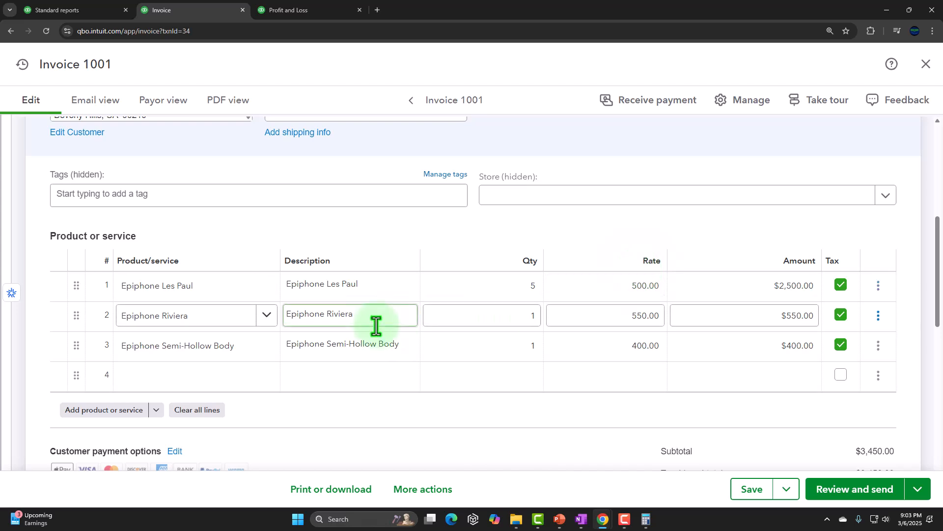
scroll(344, 339, "up", 10)
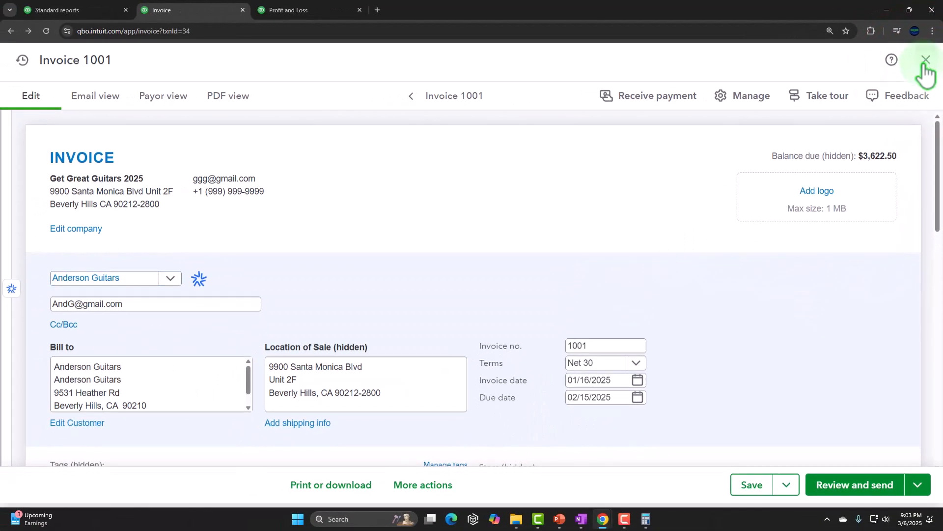
left_click(912, 113)
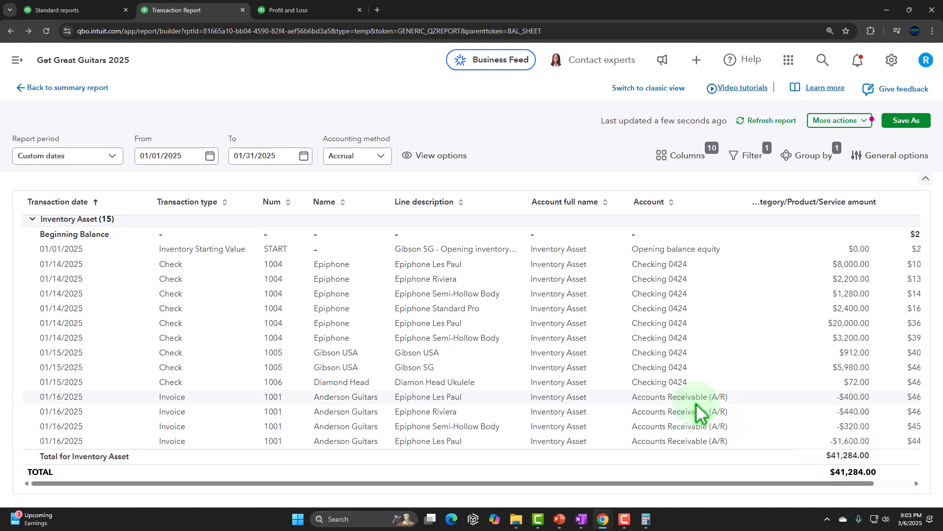
scroll(240, 347, "up", 3)
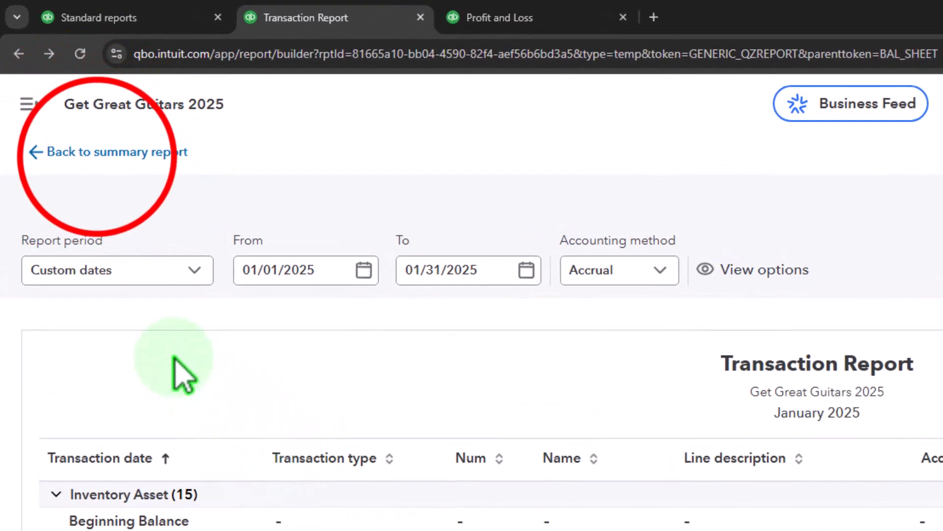
left_click(56, 91)
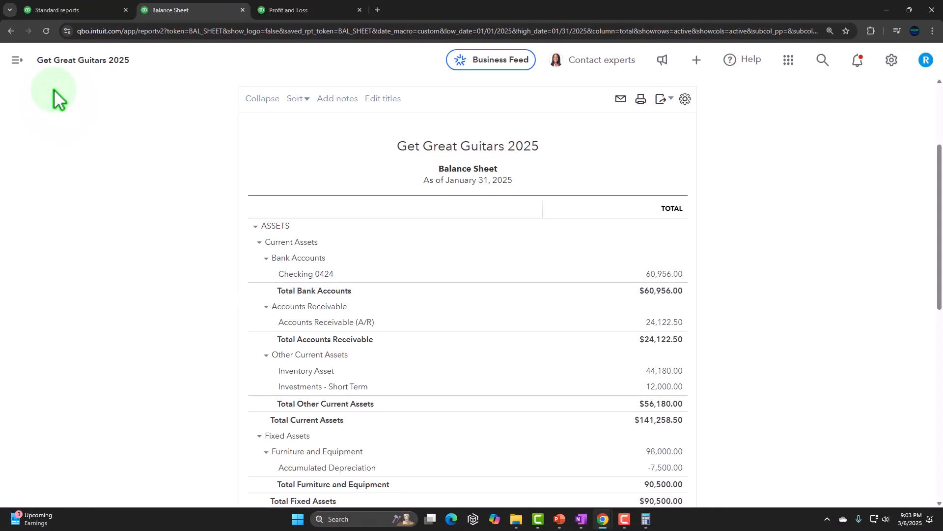
Step: Drill down from Cost of goods sold on the profit and loss, review the invoice's cost entries and return to the report summary
left_click(291, 10)
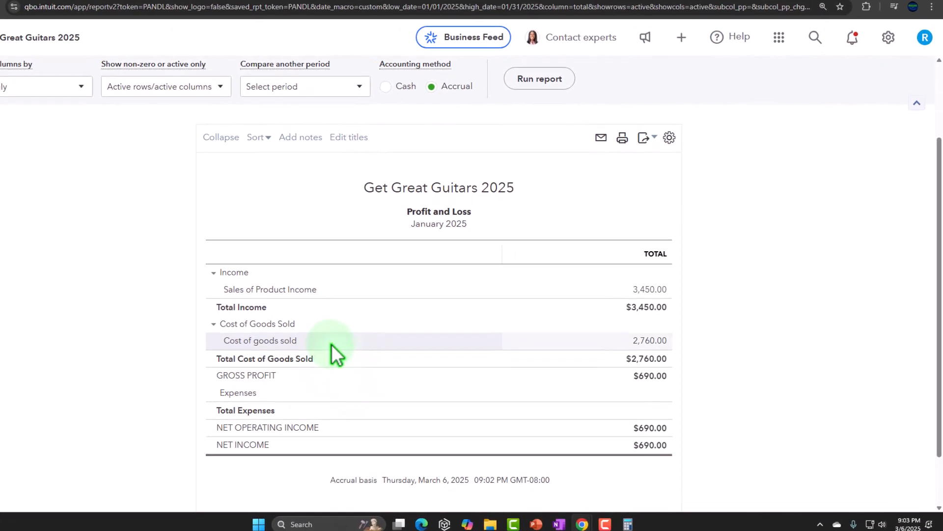
left_click(649, 340)
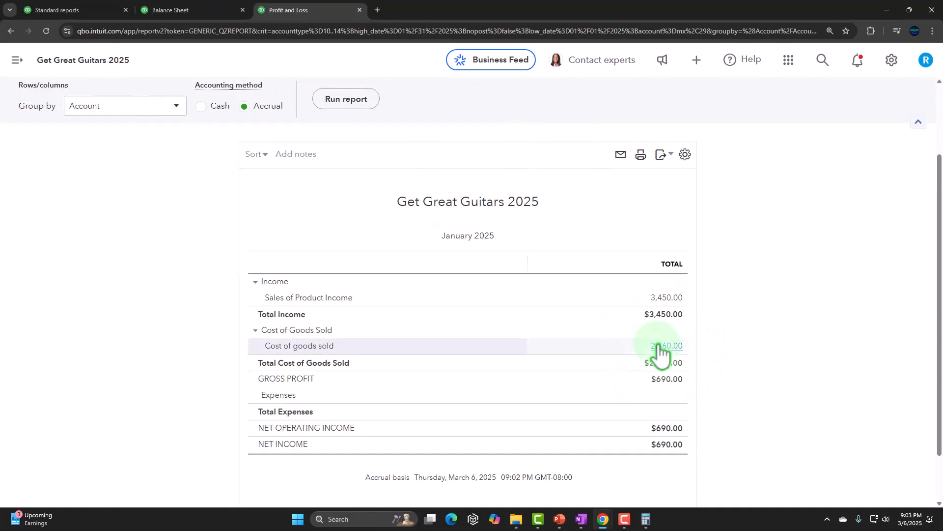
scroll(659, 350, "down", 3)
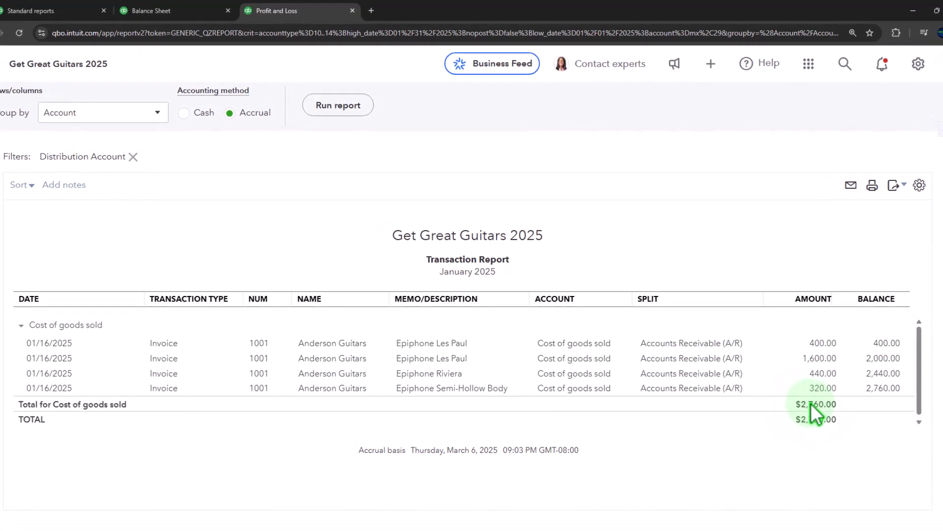
scroll(153, 387, "up", 3)
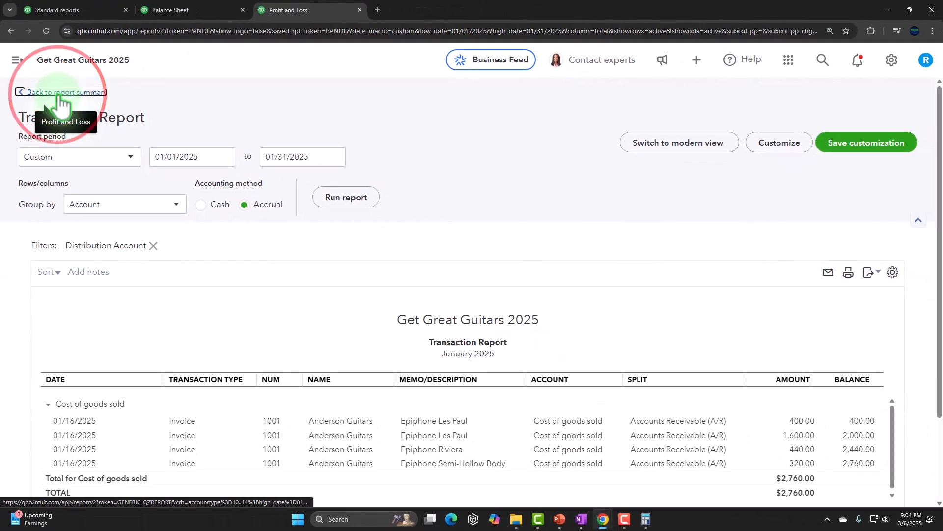
left_click(50, 90)
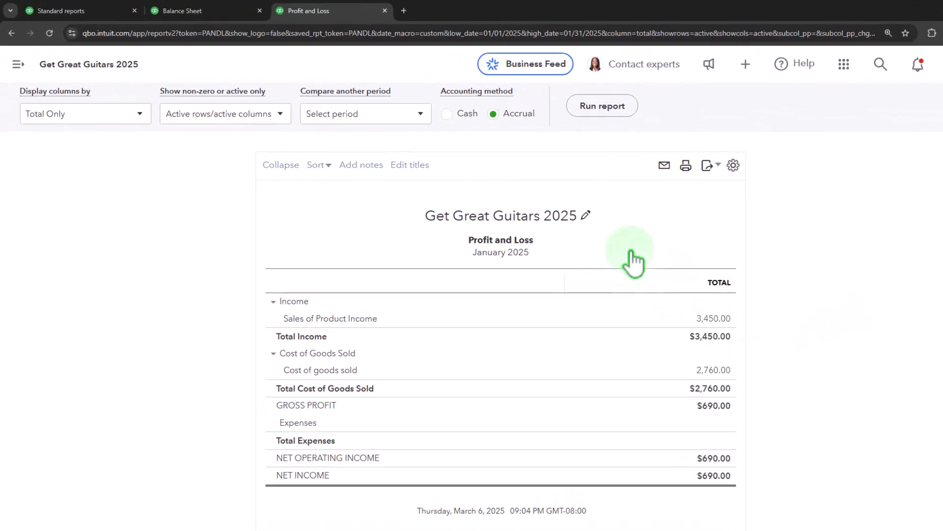
Step: Open the Customer Balance Detail report in a new browser tab placed after Profit and Loss, with the navigation menu collapsed
left_click(216, 11)
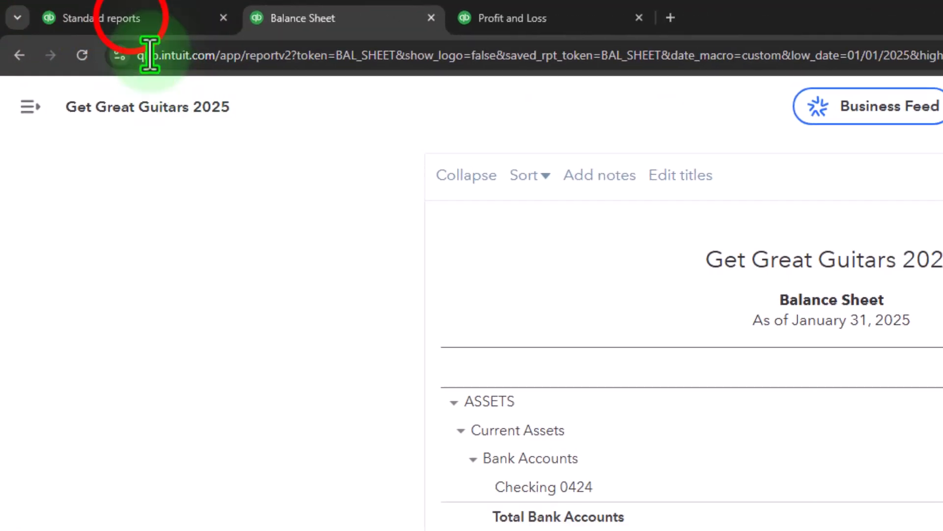
left_click(118, 18)
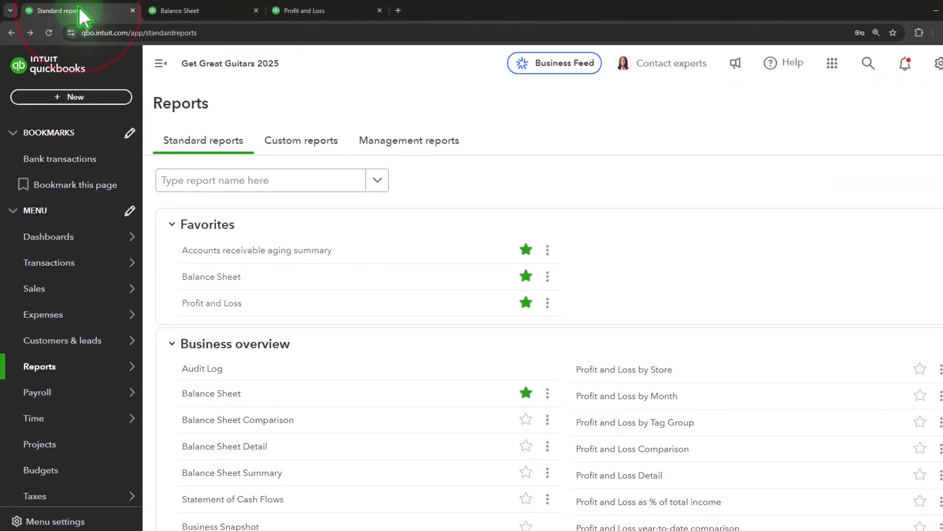
mouse_move(85, 225)
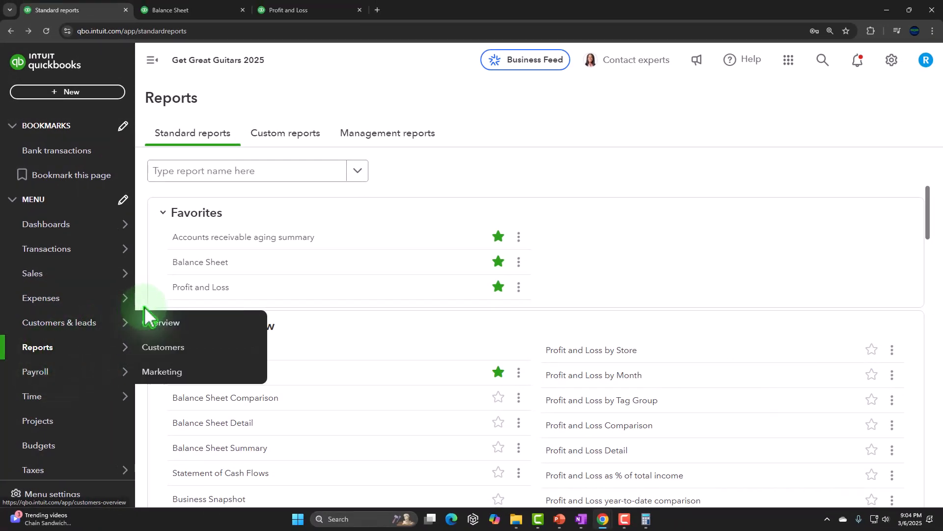
scroll(317, 280, "down", 2)
scroll(317, 280, "down", 4)
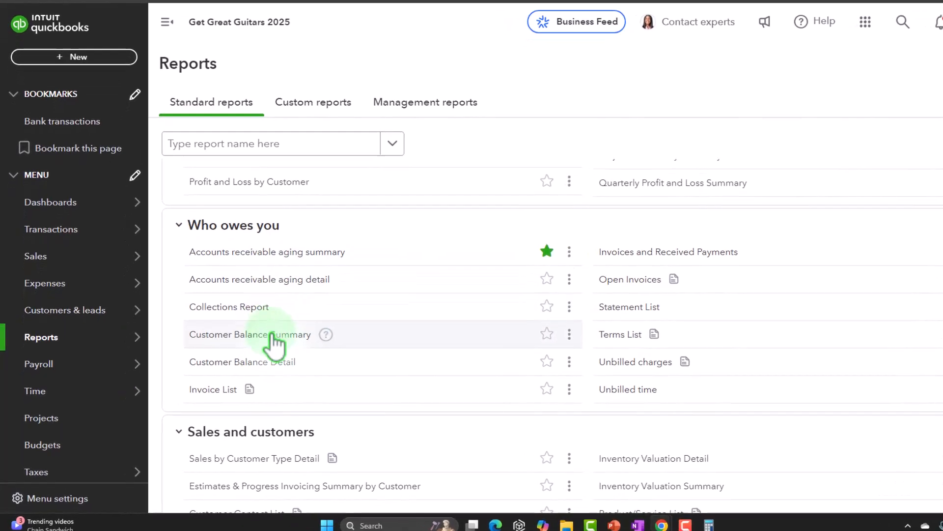
right_click(410, 296)
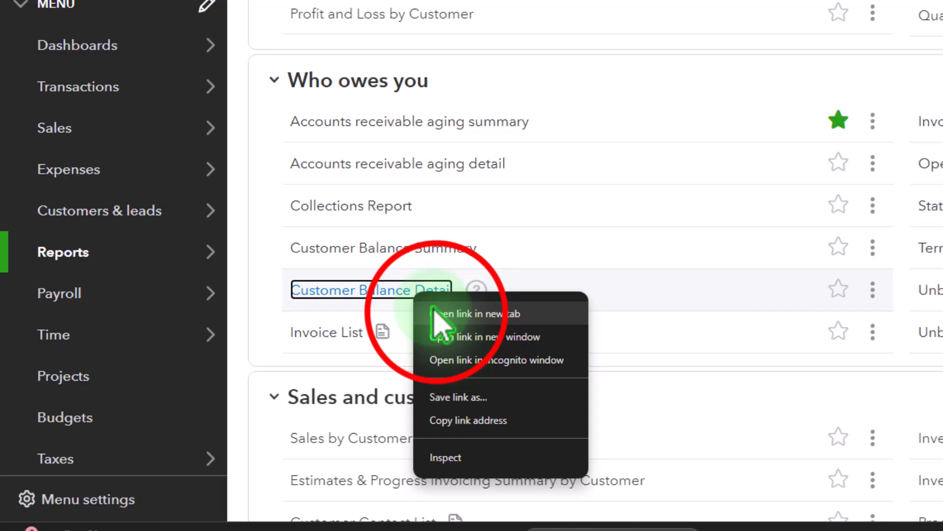
left_click(434, 312)
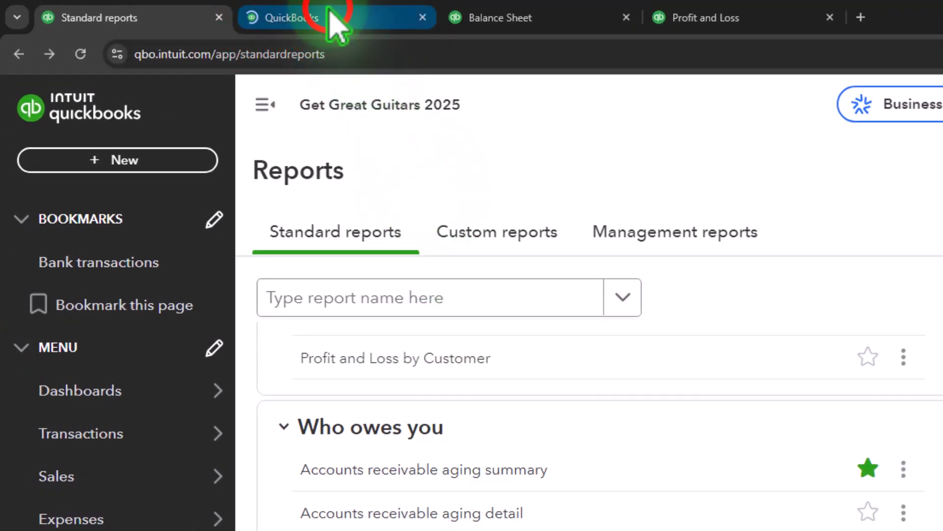
left_click_drag(337, 15, 684, 12)
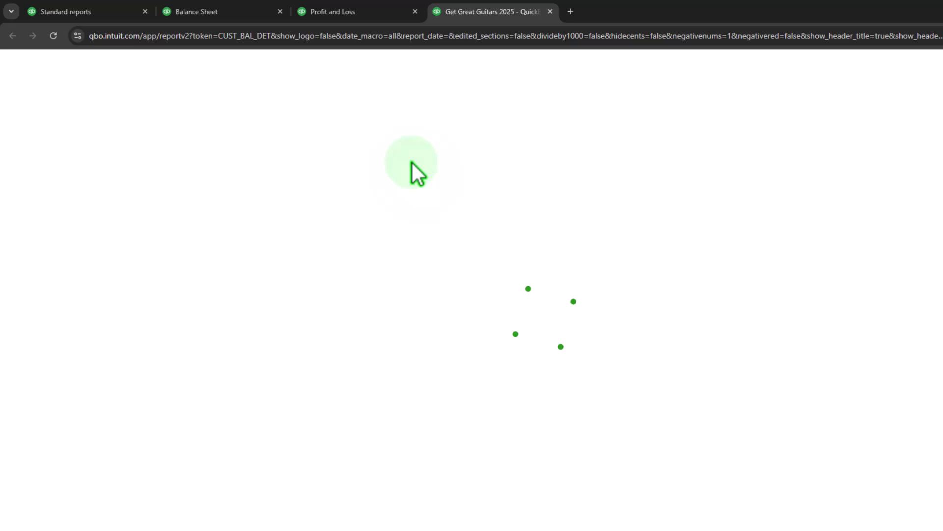
left_click(170, 66)
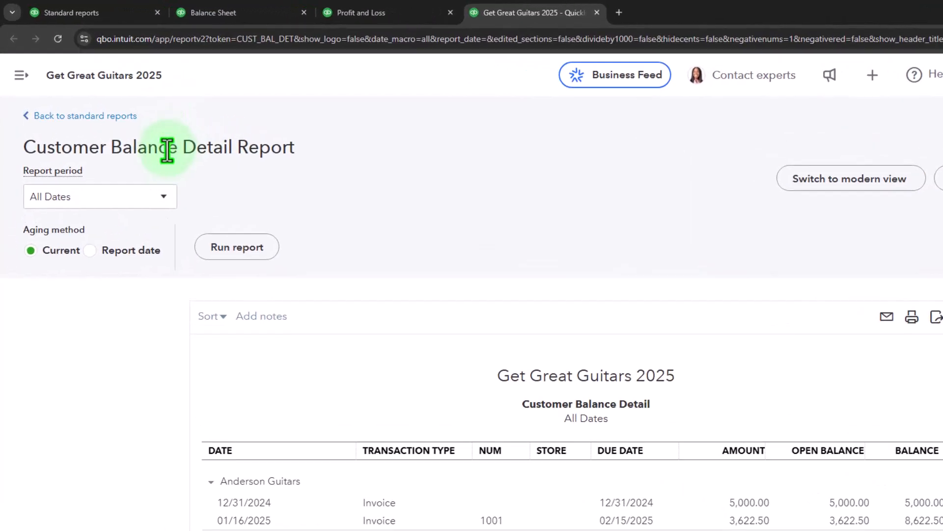
left_click(193, 202)
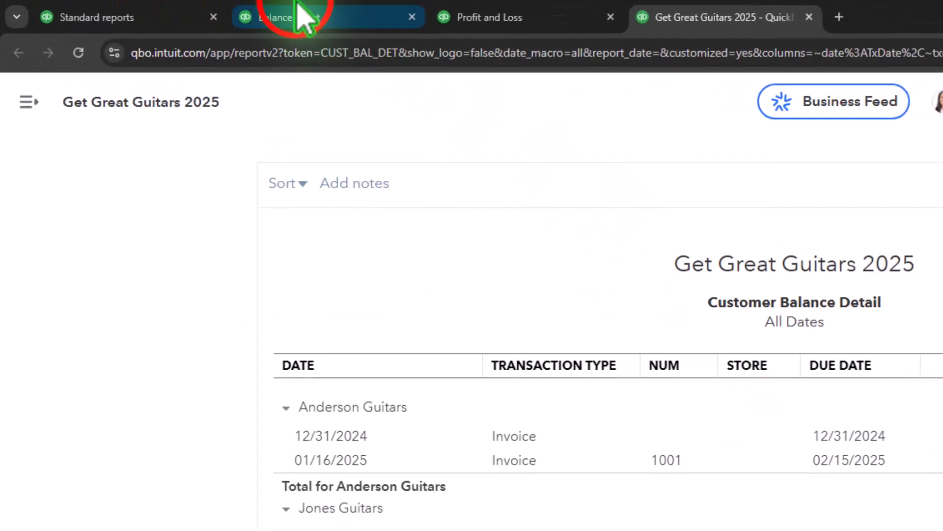
Step: Drill down from Accounts Receivable (A/R) on the balance sheet to its transactions and return to the report summary
left_click(298, 15)
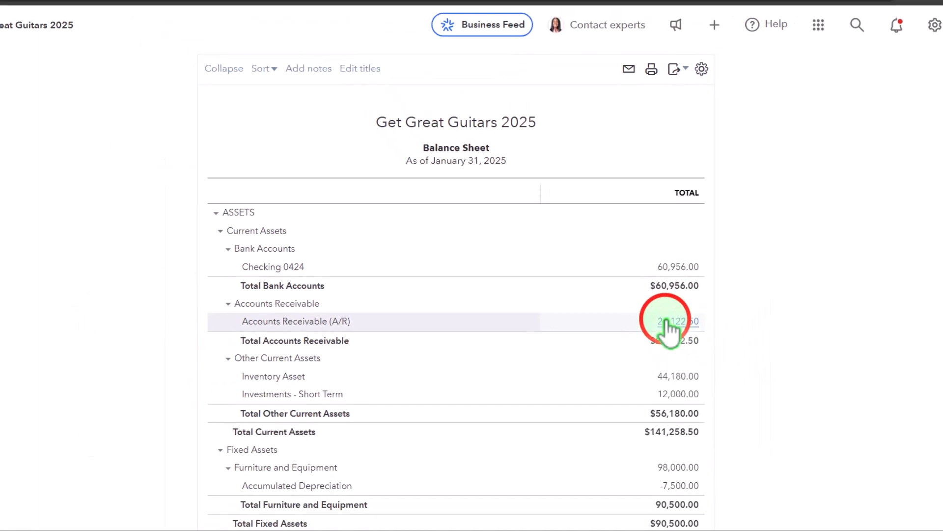
left_click(667, 322)
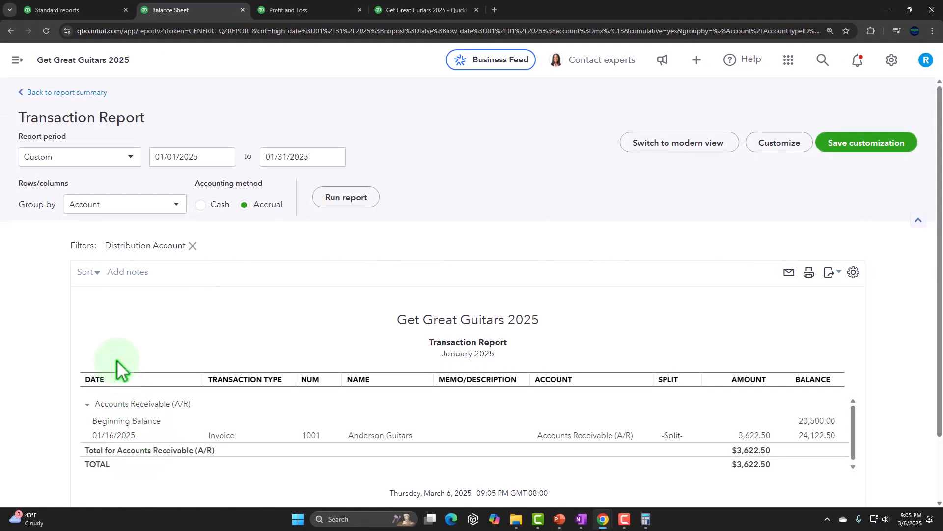
left_click(63, 92)
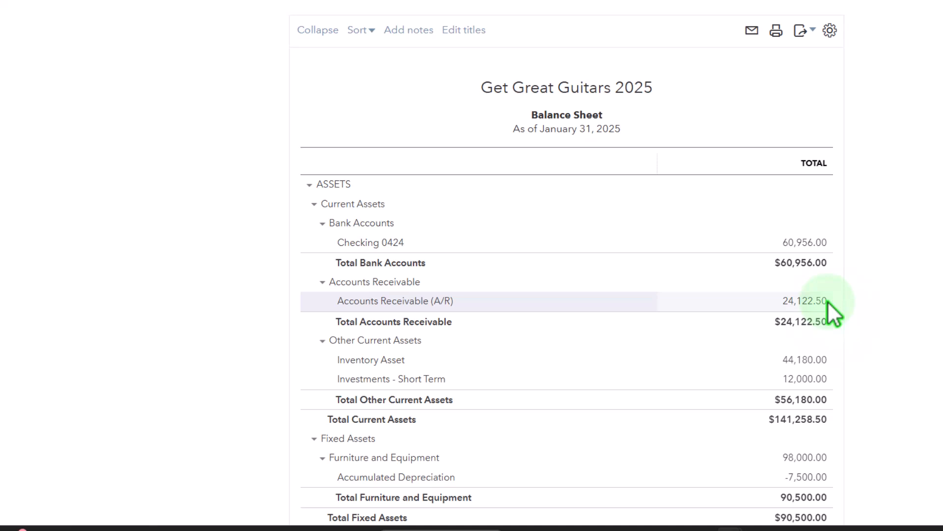
scroll(829, 302, "down", 4)
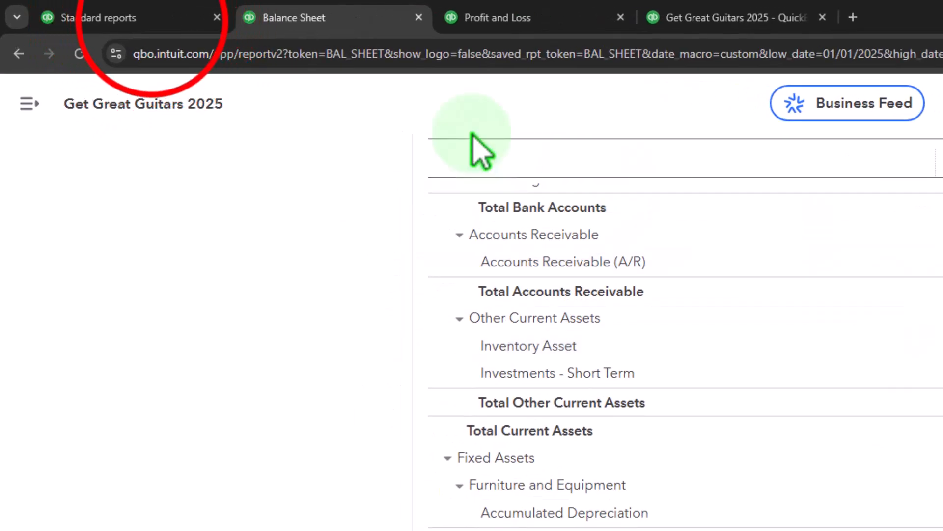
Step: Open the Inventory Valuation Summary report in a new browser tab placed last, with the navigation menu collapsed
left_click(147, 18)
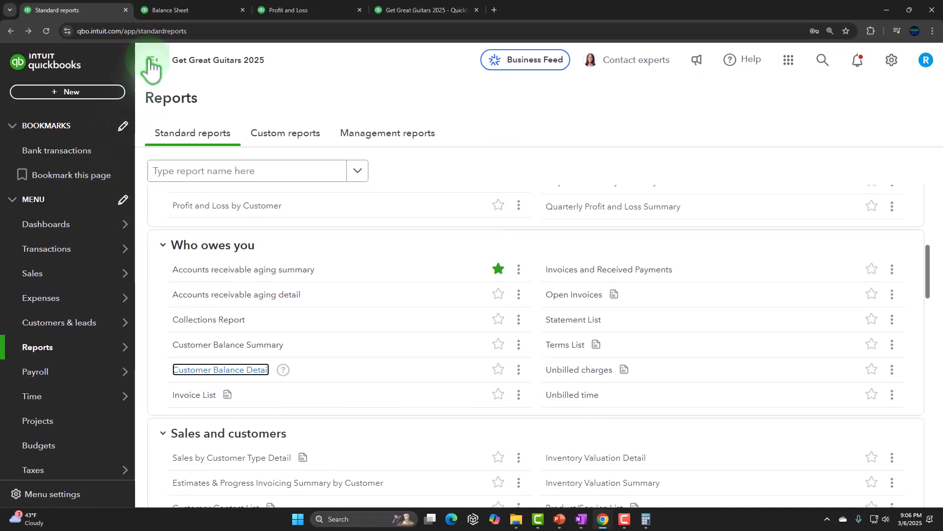
scroll(219, 225, "down", 4)
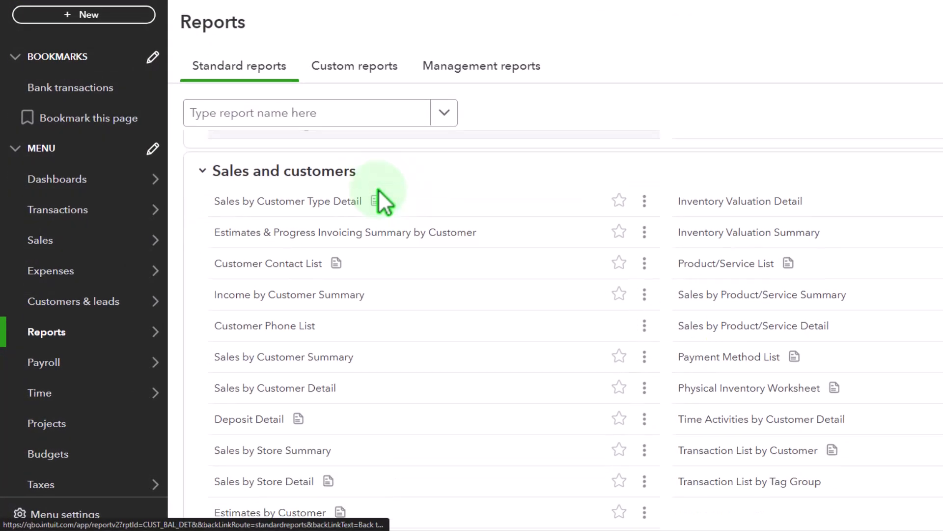
scroll(373, 295, "up", 1)
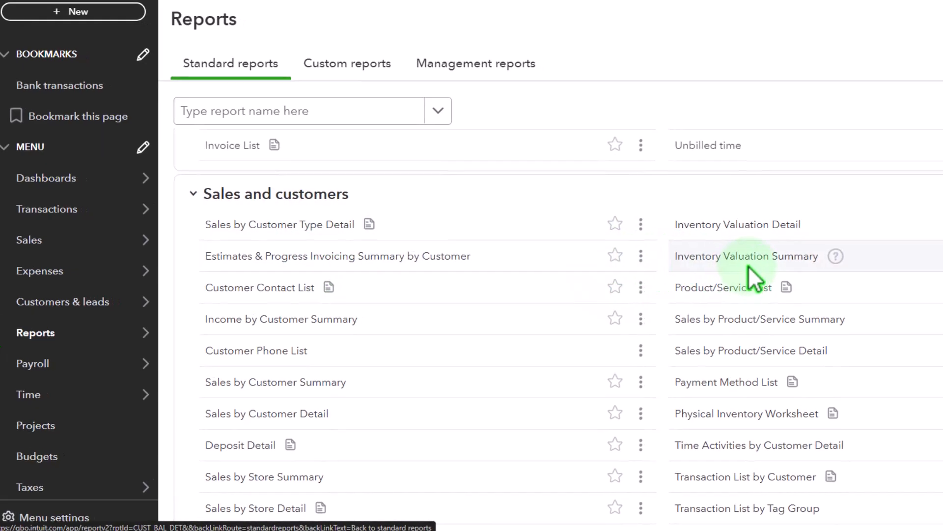
left_click(755, 257)
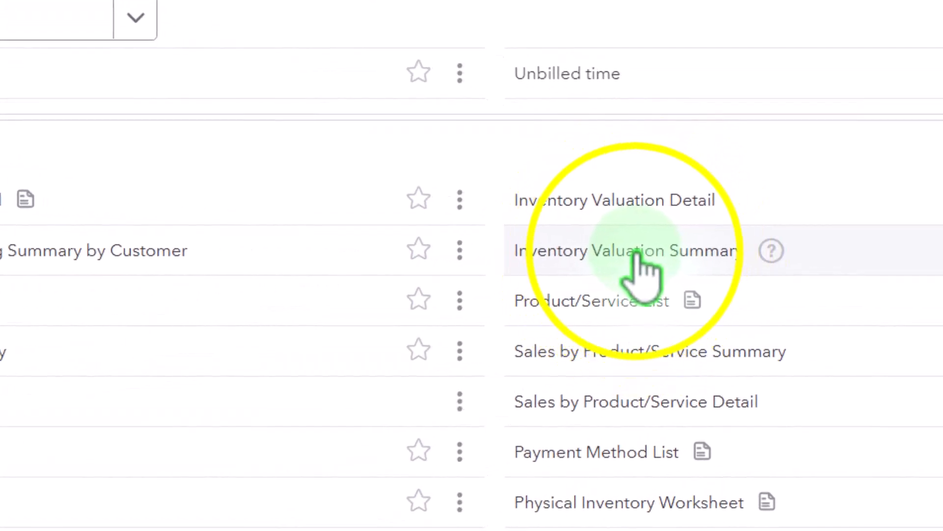
right_click(636, 253)
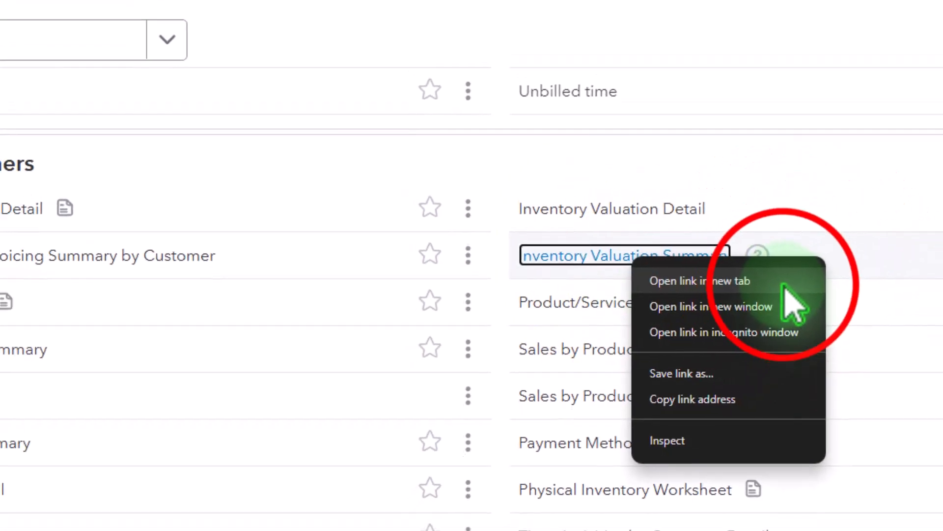
left_click(786, 283)
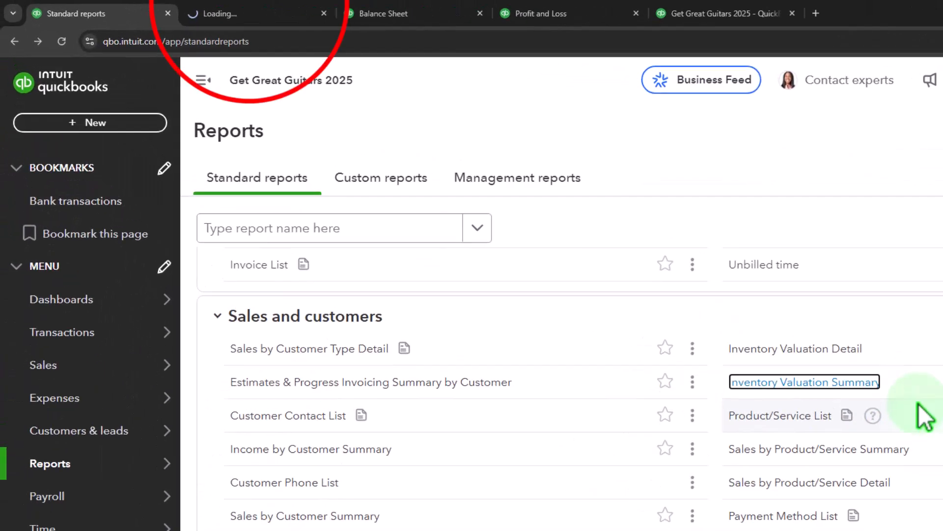
left_click_drag(283, 14, 843, 33)
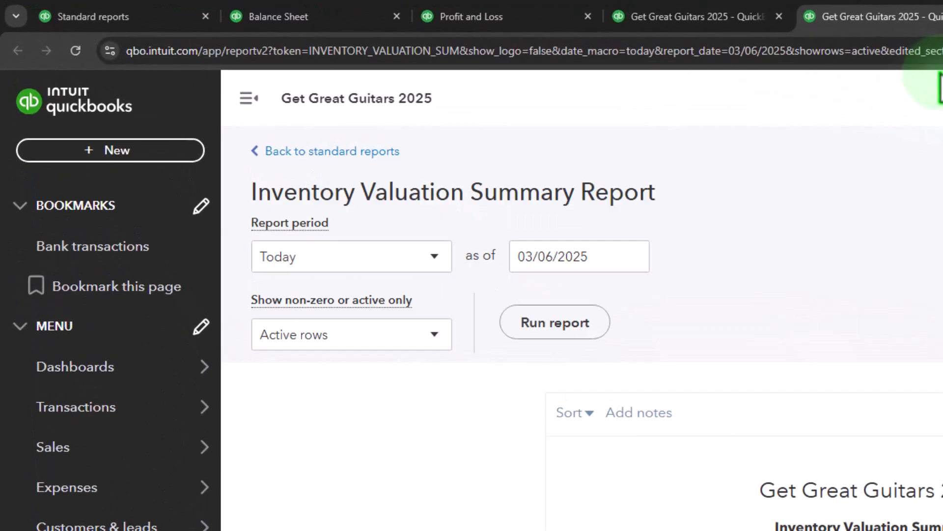
left_click(249, 98)
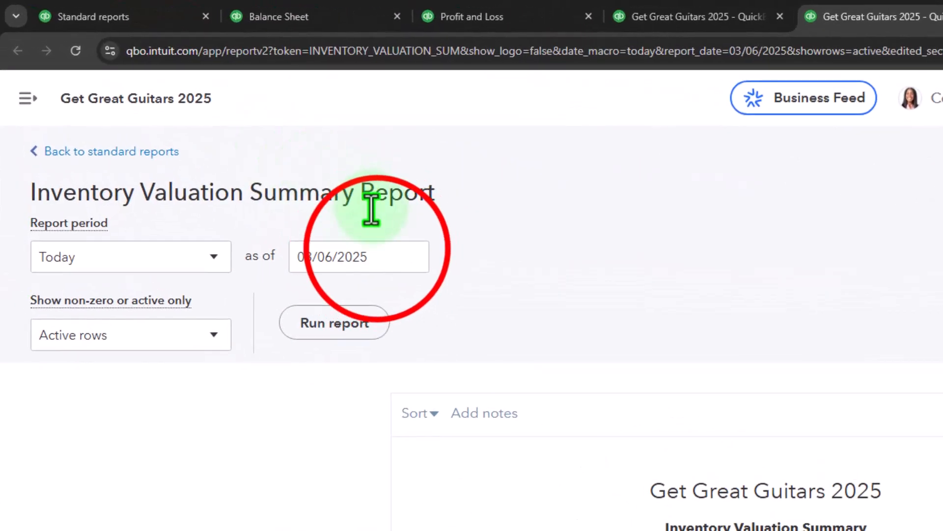
Step: Run the Inventory Valuation Summary as of 01/31/2025 and compare its total asset value with Inventory Asset on the balance sheet
left_click(379, 250)
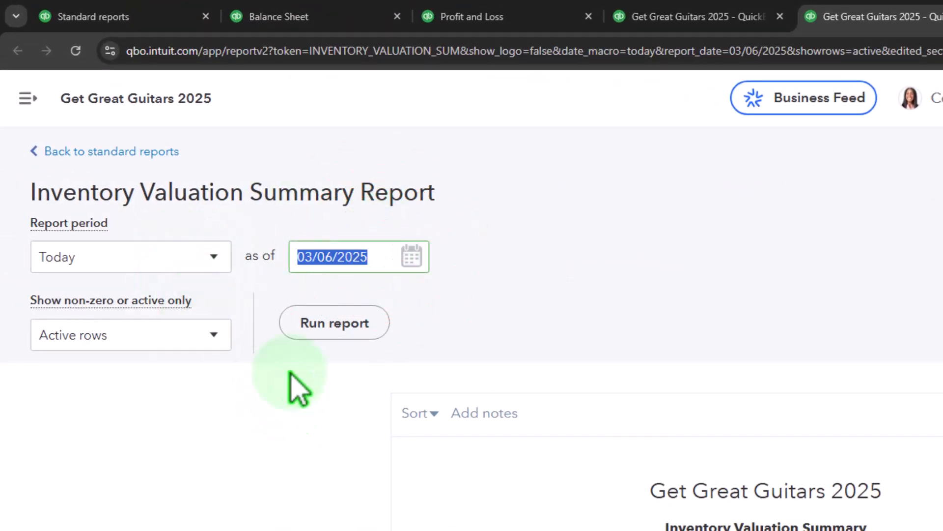
type("01/31/2025")
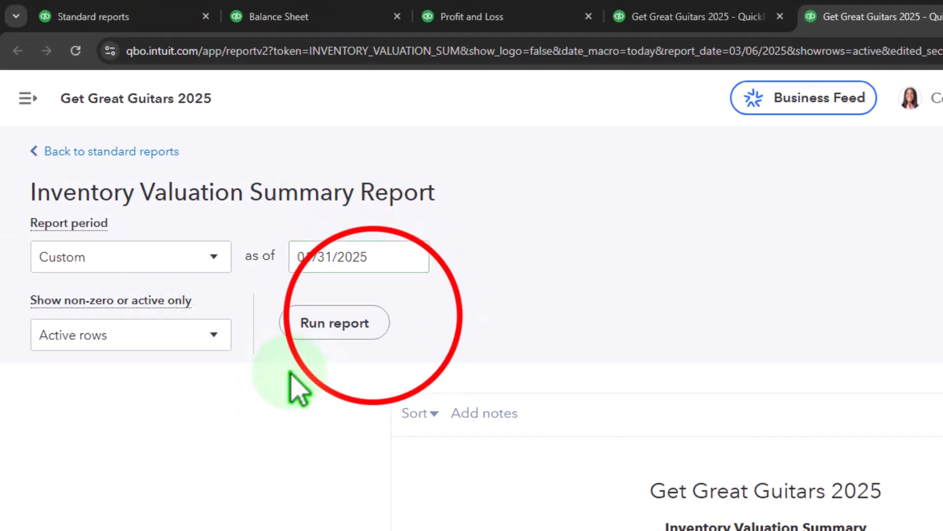
left_click(314, 334)
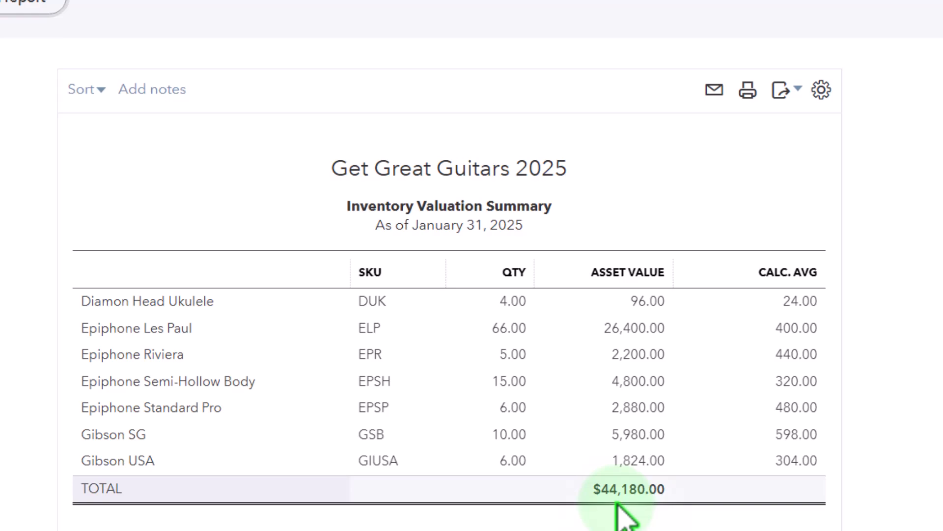
left_click(223, 11)
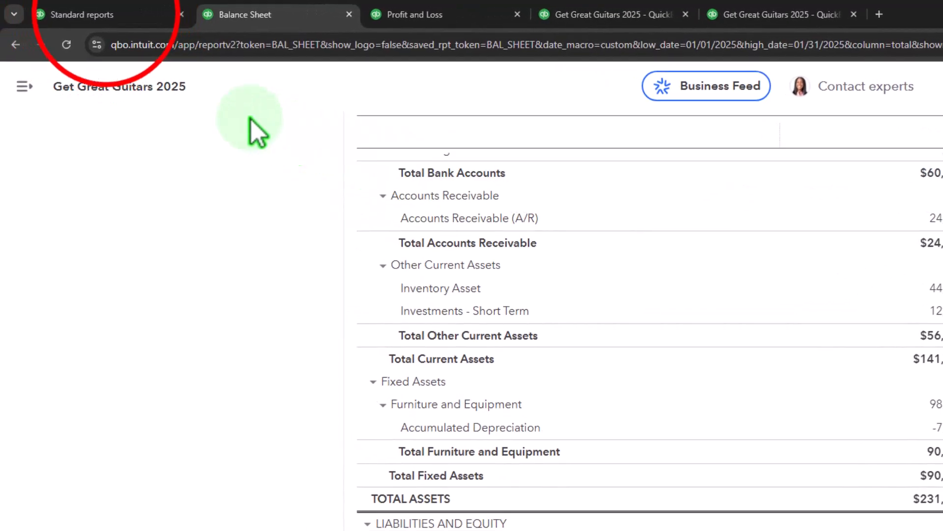
Step: Leave the standard reports page and open the list of all sales transactions, with the navigation menu collapsed
left_click(78, 14)
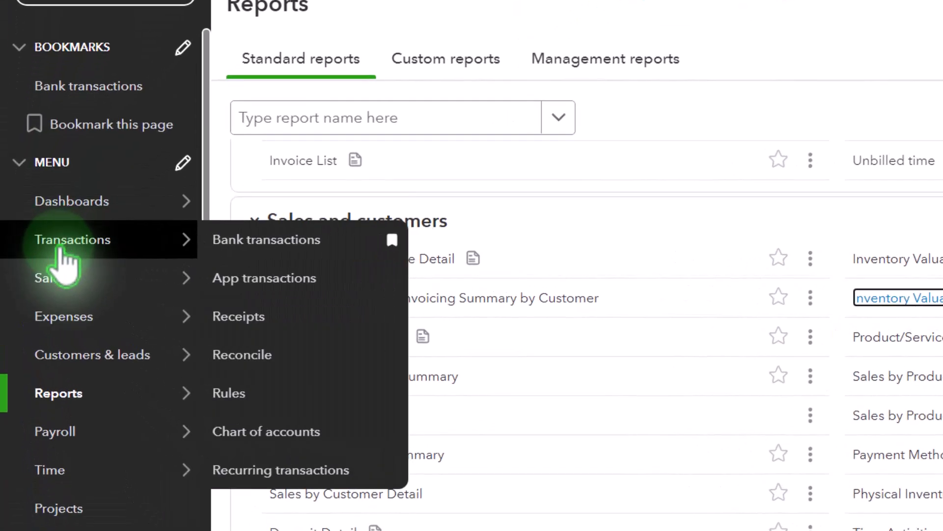
mouse_move(40, 279)
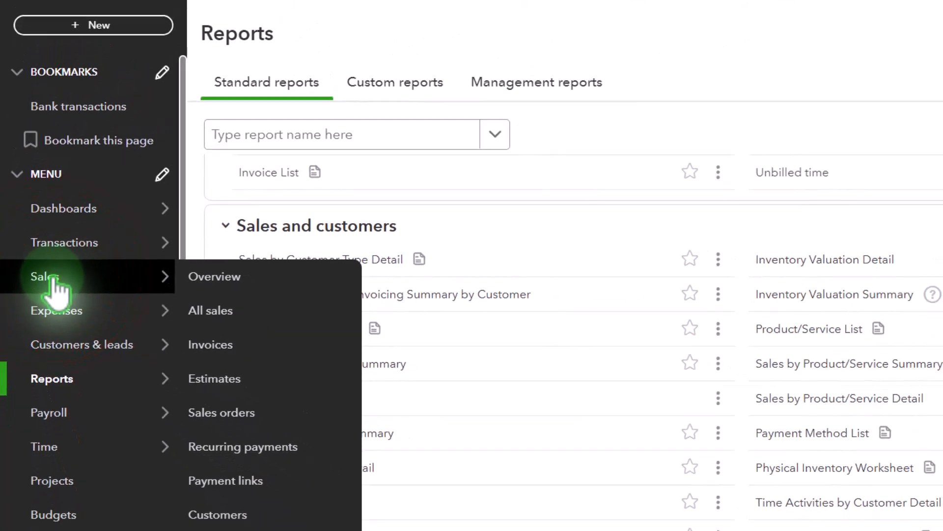
left_click(70, 283)
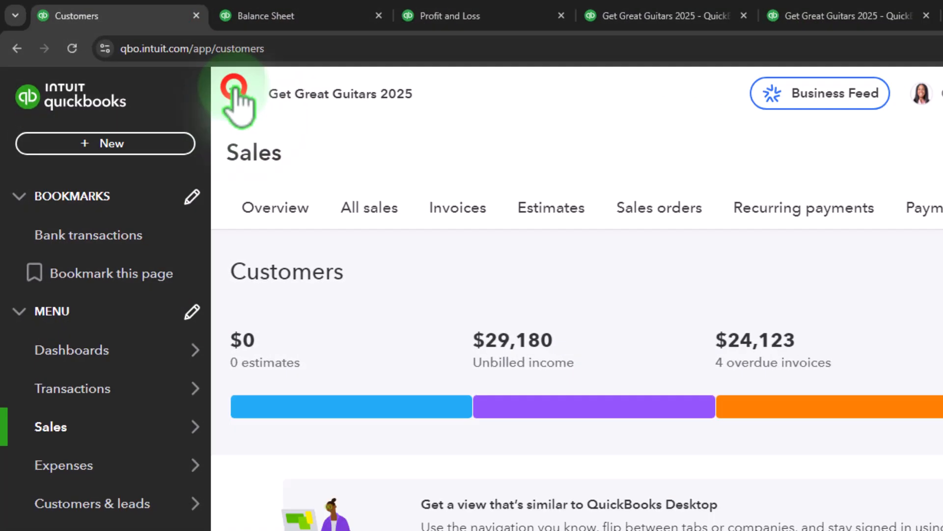
left_click(235, 89)
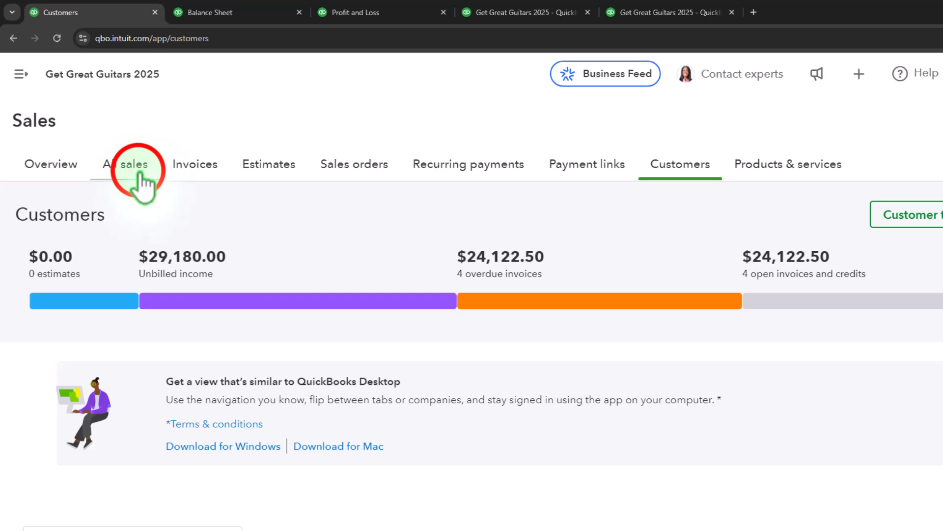
left_click(140, 173)
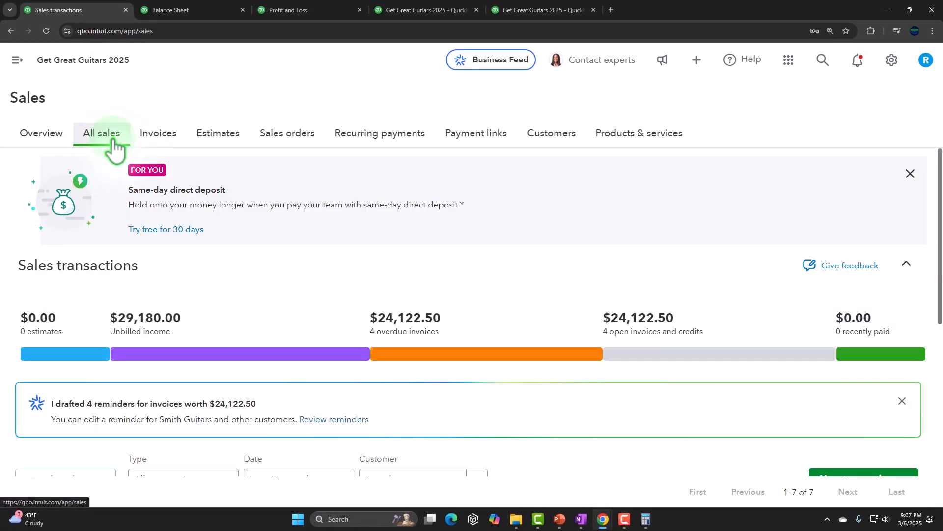
scroll(231, 347, "down", 3)
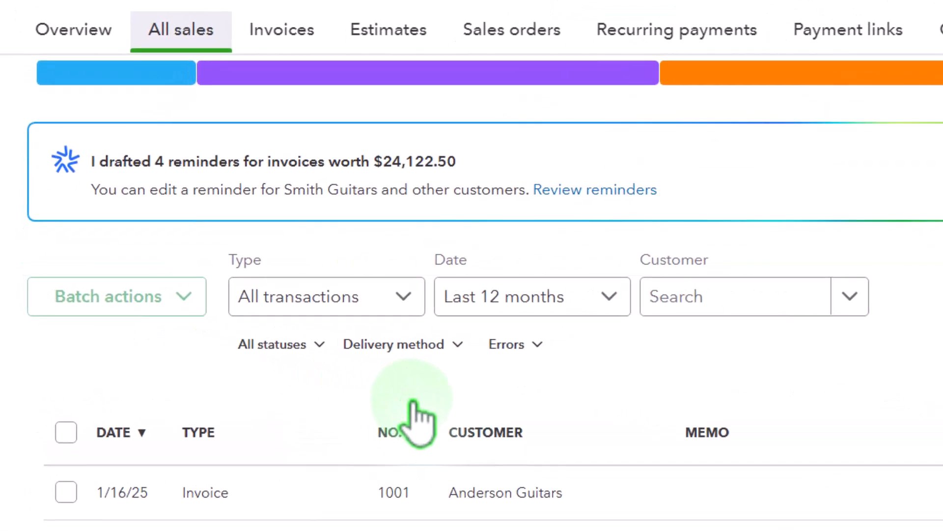
Step: Filter the sales transactions to show only invoices with the status Open
left_click(420, 217)
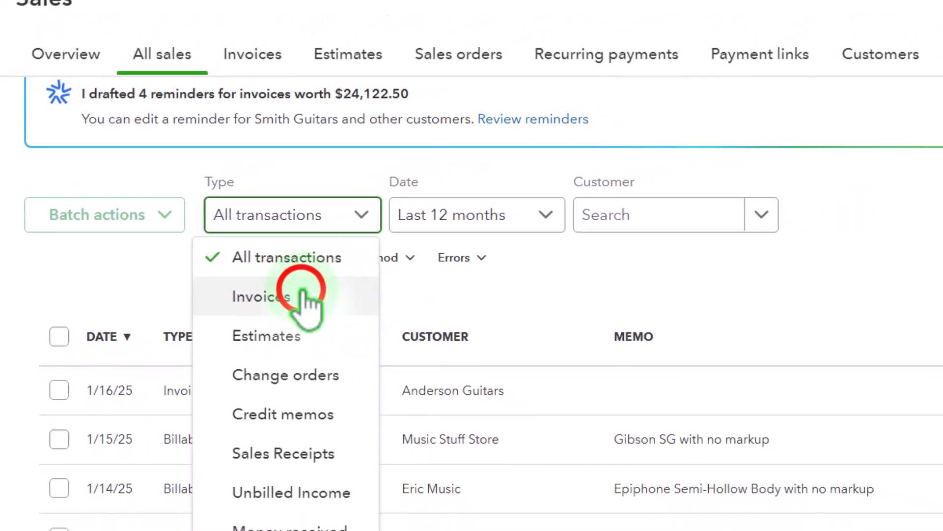
left_click(351, 301)
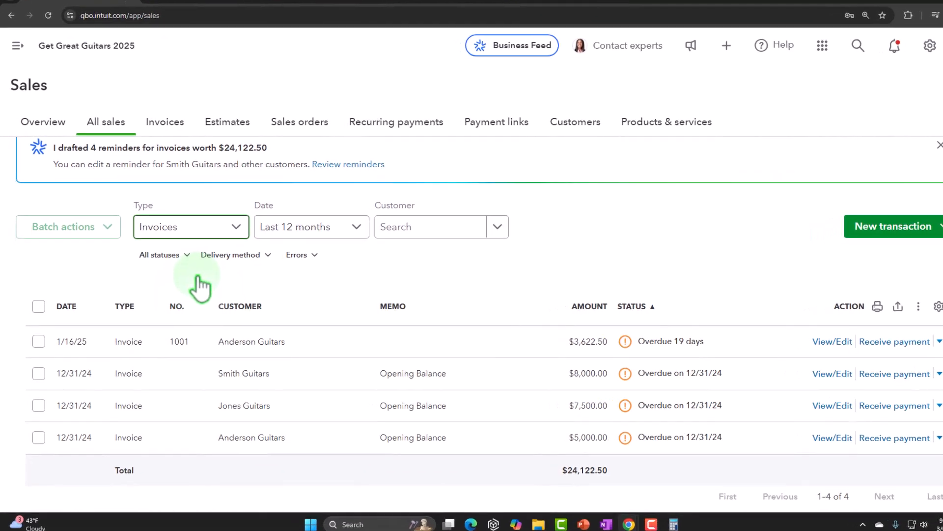
left_click(170, 262)
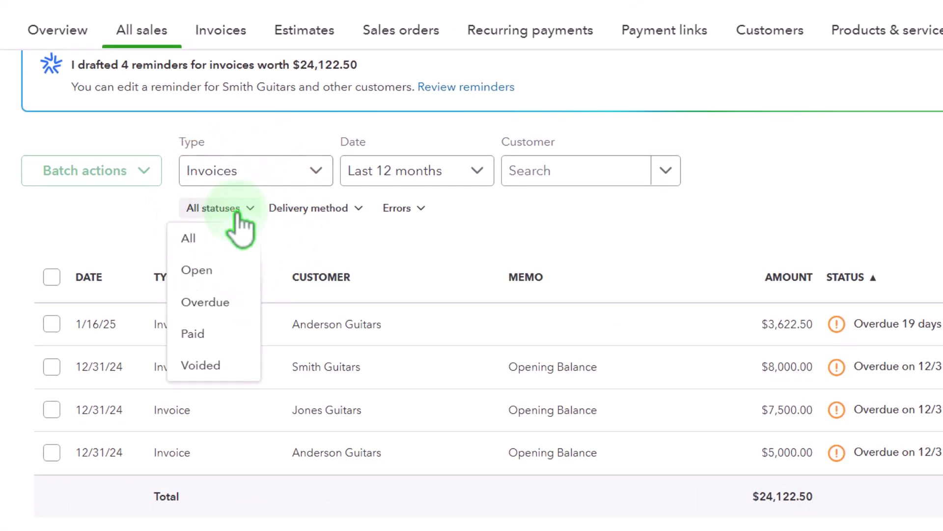
left_click(220, 270)
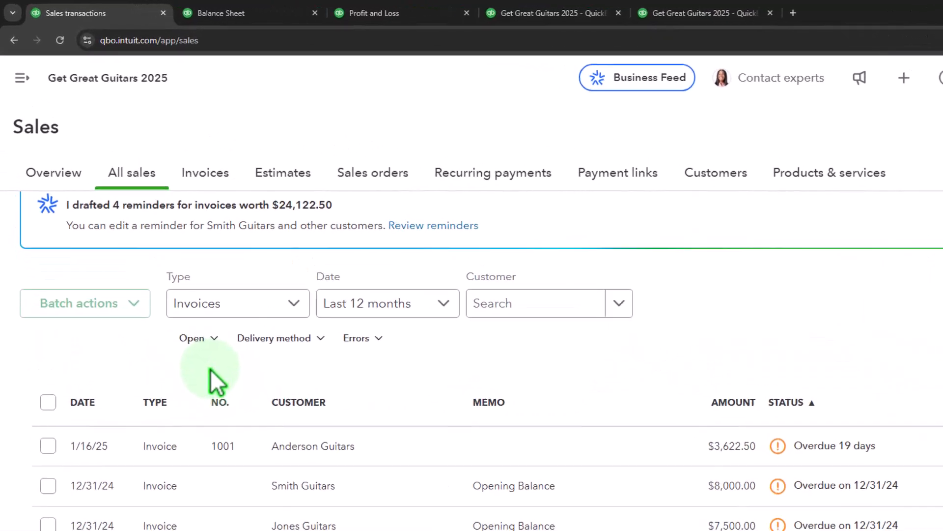
Step: Open the invoices list and filter it to show only invoices with the status Unpaid
left_click(180, 154)
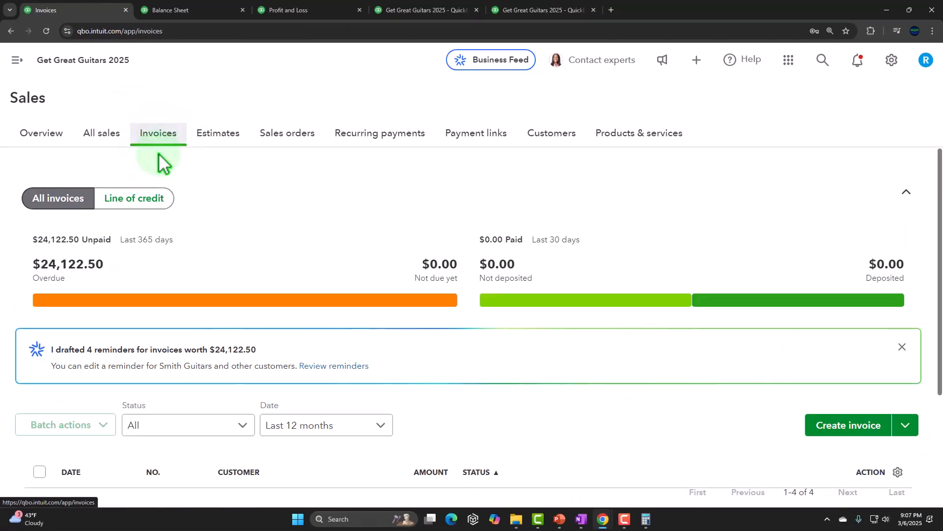
scroll(159, 193, "down", 2)
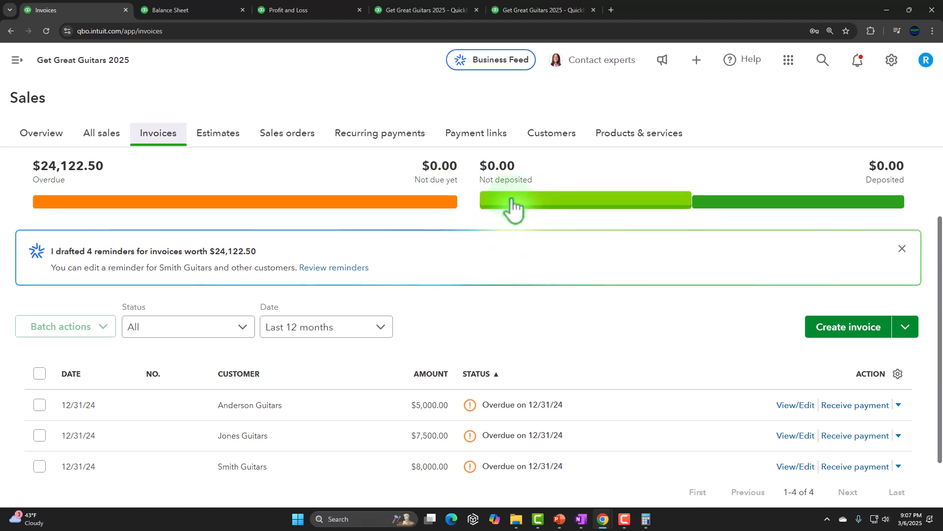
left_click(444, 206)
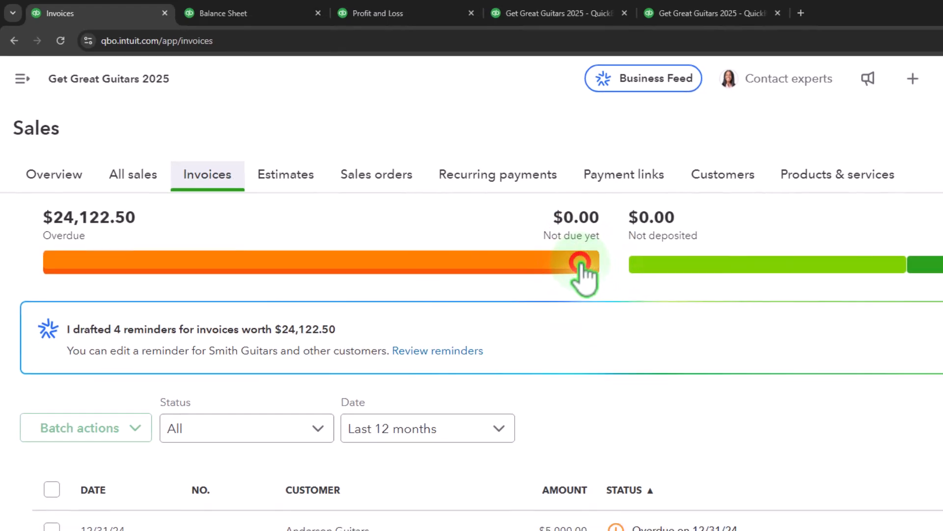
scroll(559, 281, "down", 2)
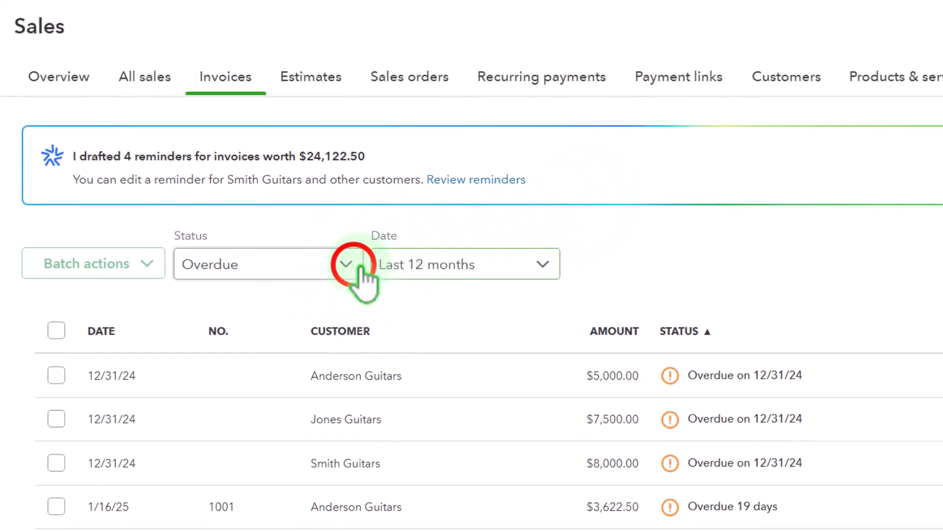
left_click(353, 266)
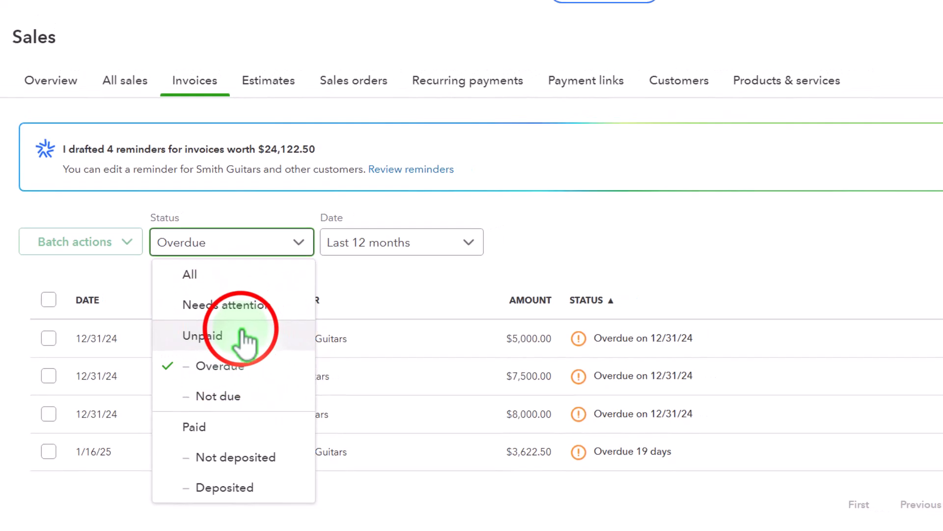
left_click(253, 341)
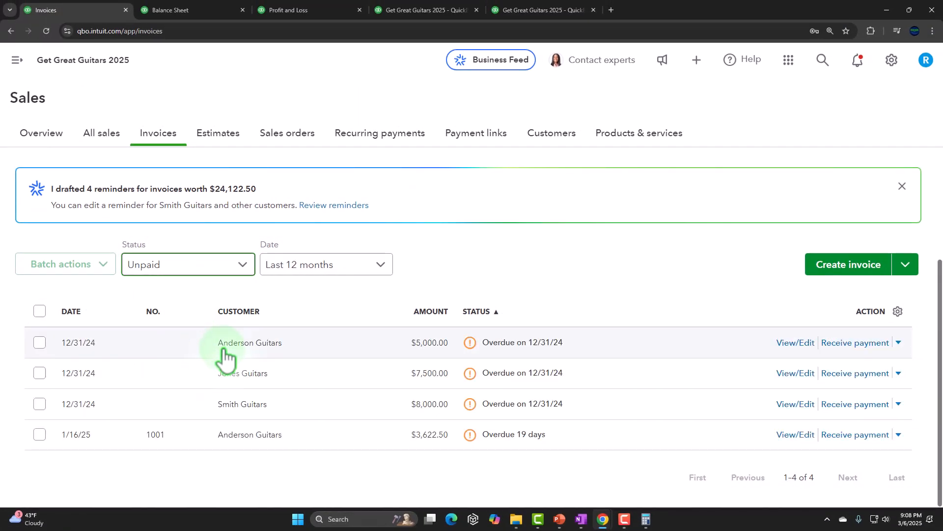
Step: Open the customer list, filter it to customers with open invoices, and view the actions available for Anderson Guitars
scroll(226, 358, "up", 3)
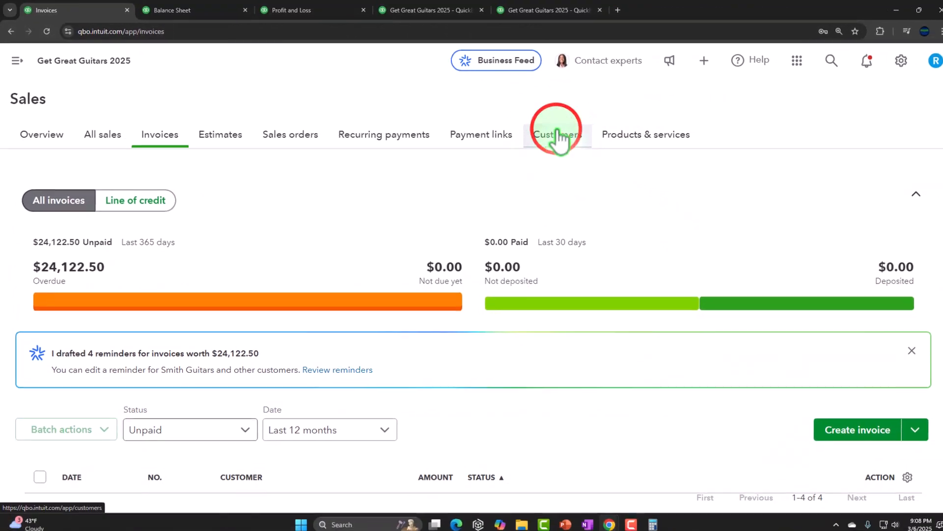
left_click(559, 137)
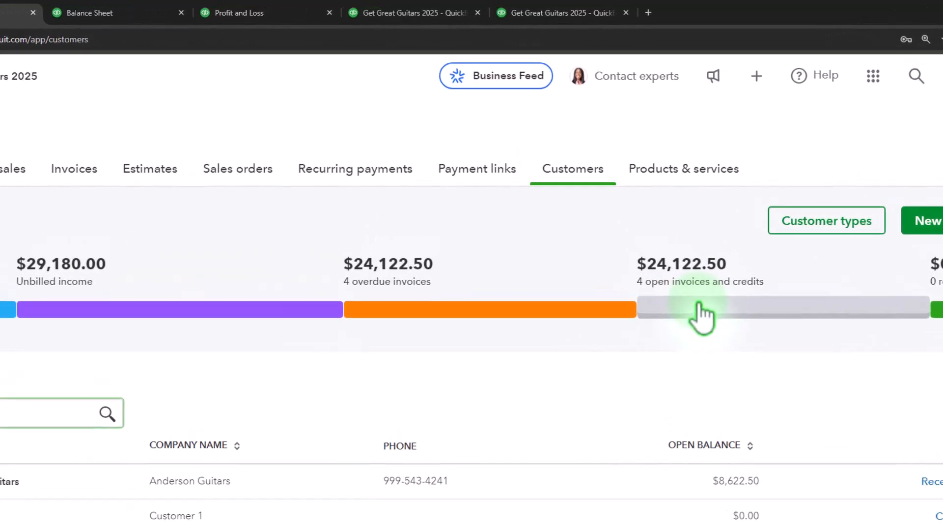
left_click(703, 315)
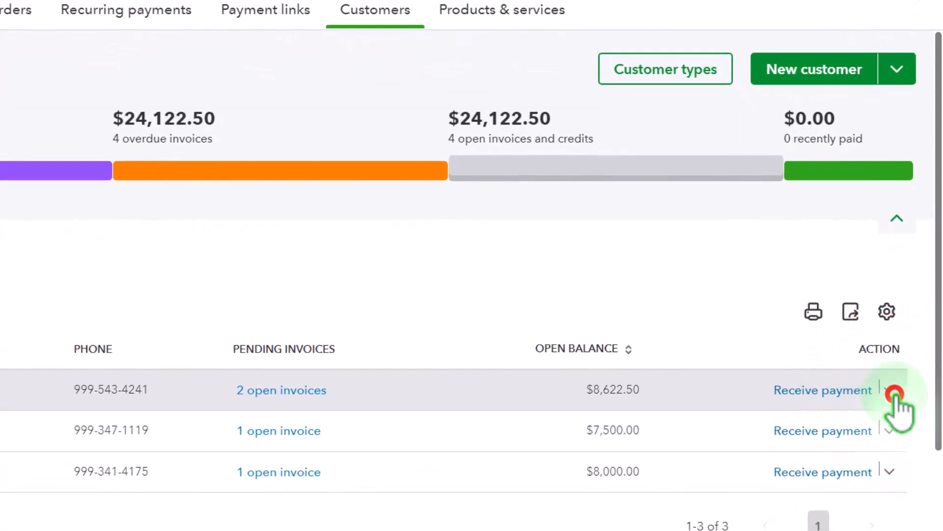
left_click(890, 392)
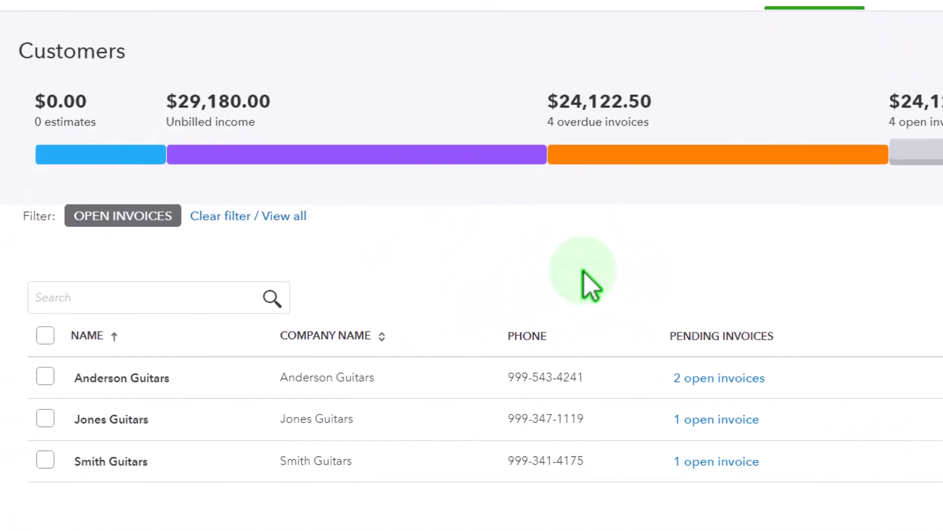
Step: Open the Anderson Guitars customer record and review the actions available for invoice 1001 in its transaction list
left_click(137, 378)
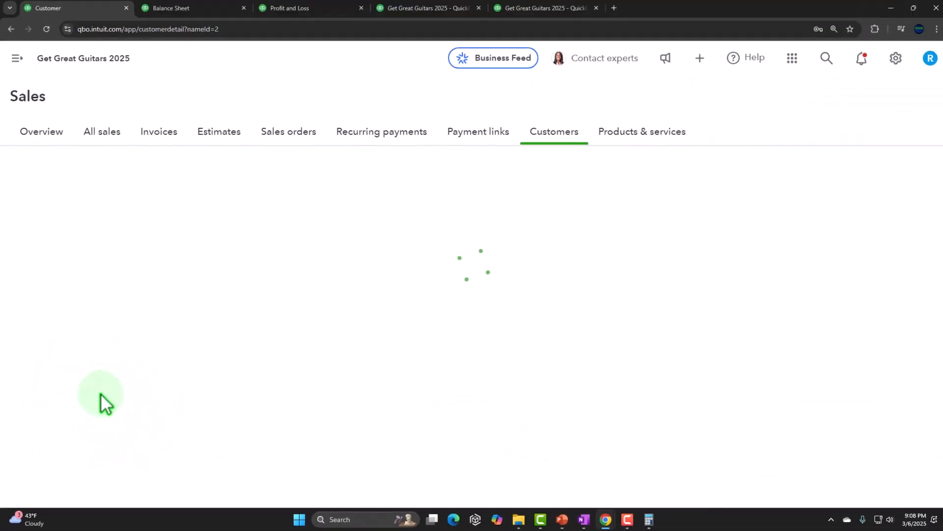
scroll(393, 289, "down", 3)
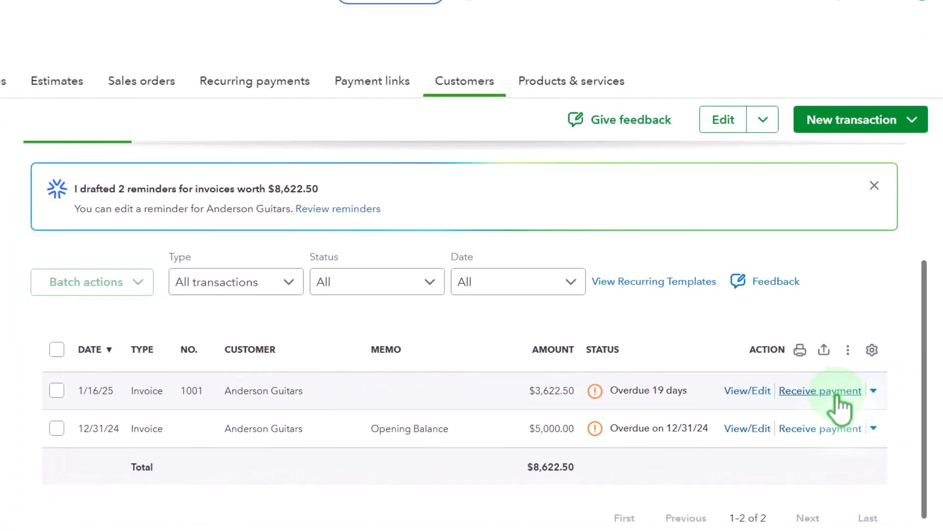
left_click(860, 396)
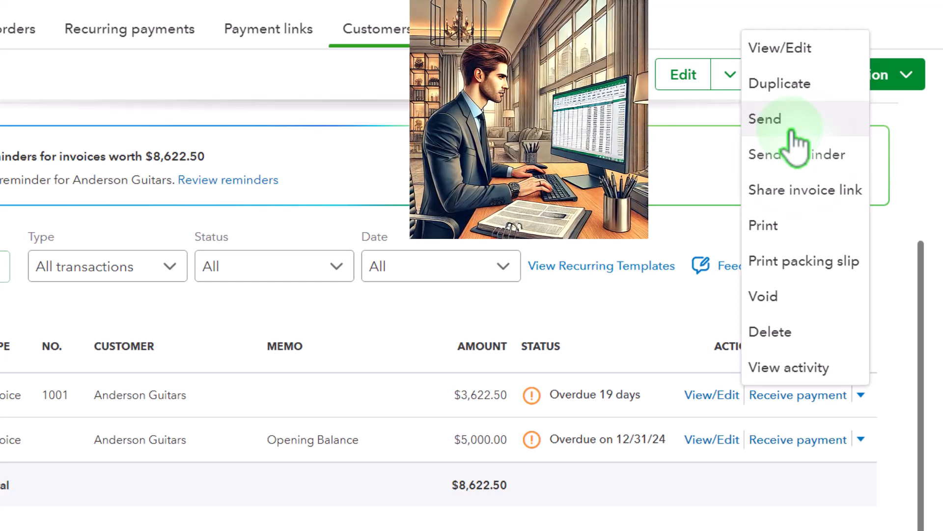
left_click(393, 530)
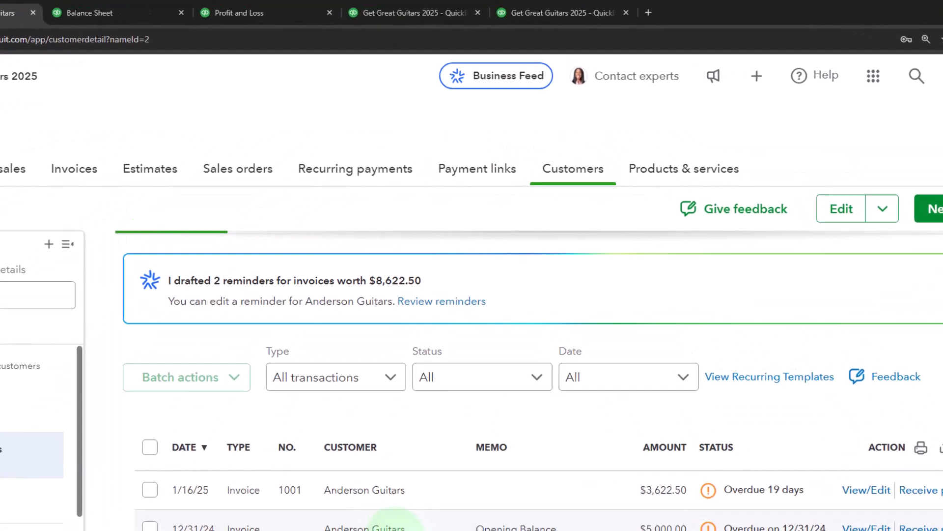
left_click(699, 62)
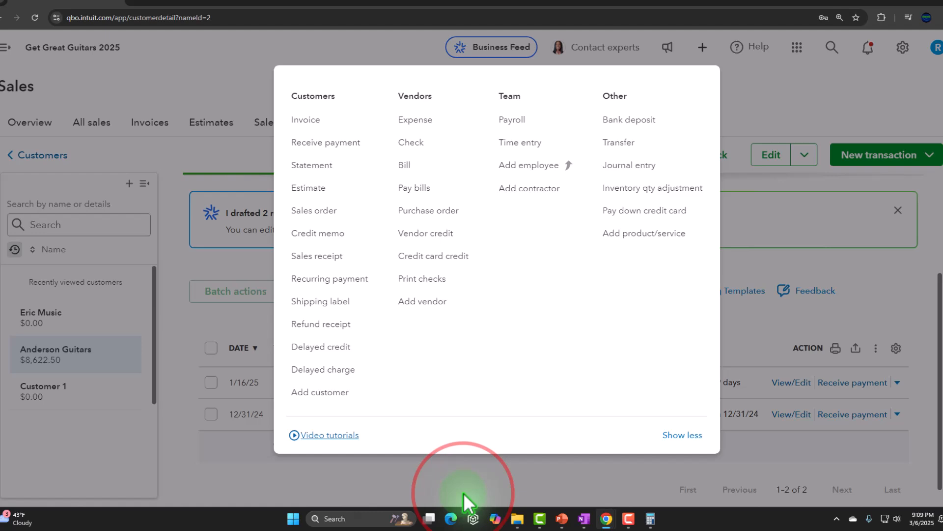
left_click(463, 493)
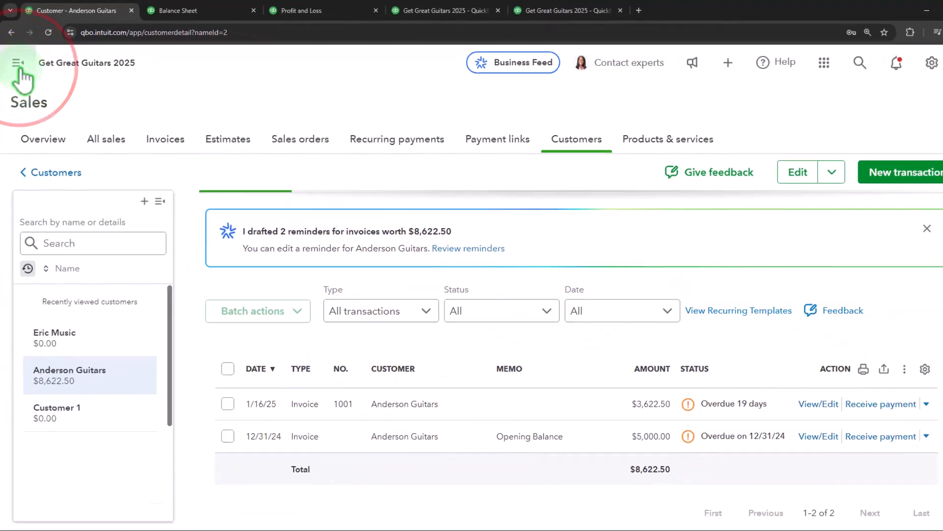
Step: Start a new invoice with the navigation menu expanded and choose Jones Guitars as the customer
left_click(19, 64)
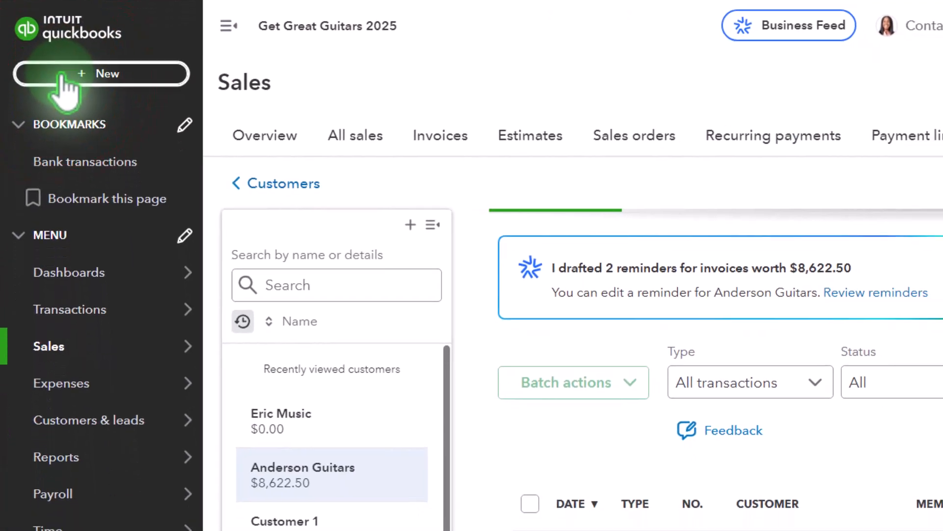
left_click(63, 151)
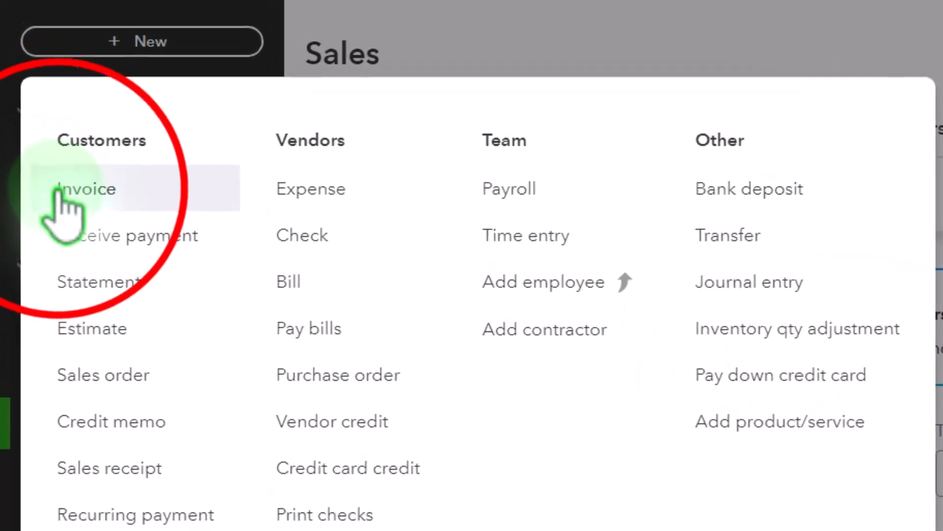
left_click(61, 193)
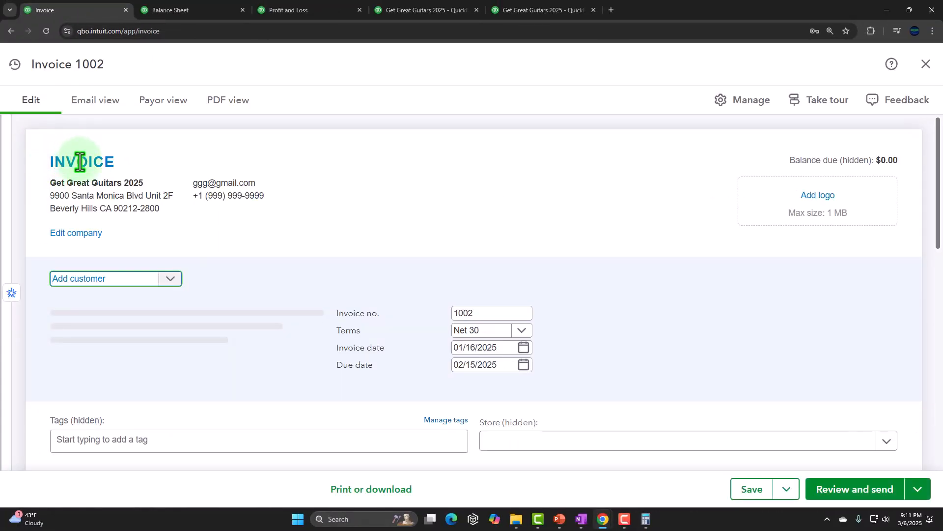
type("jon")
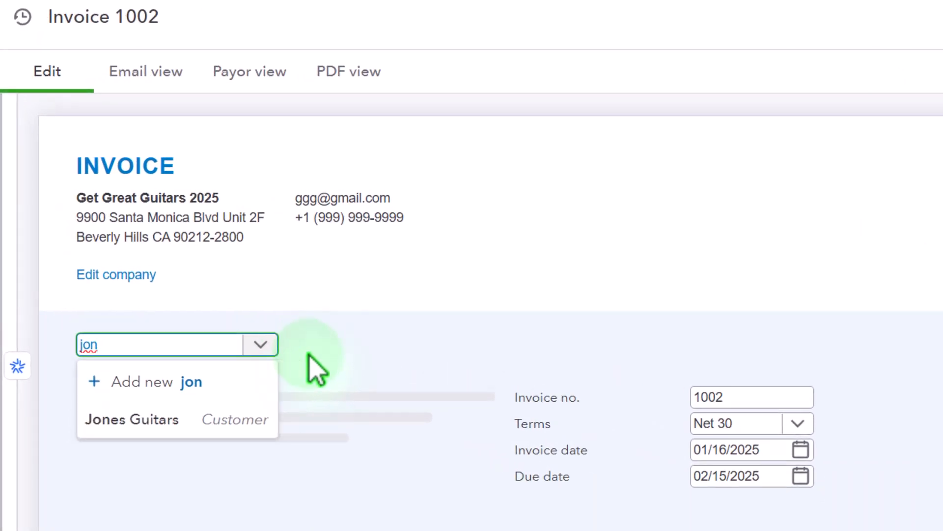
left_click(228, 417)
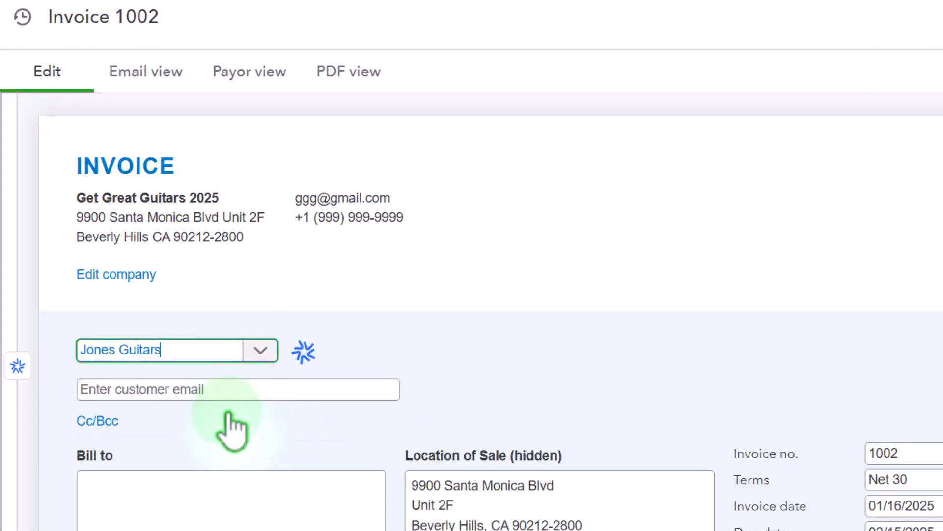
Step: Go through the invoice's header fields and set the invoice date to 01/17/2025
key("Tab")
key("Tab")
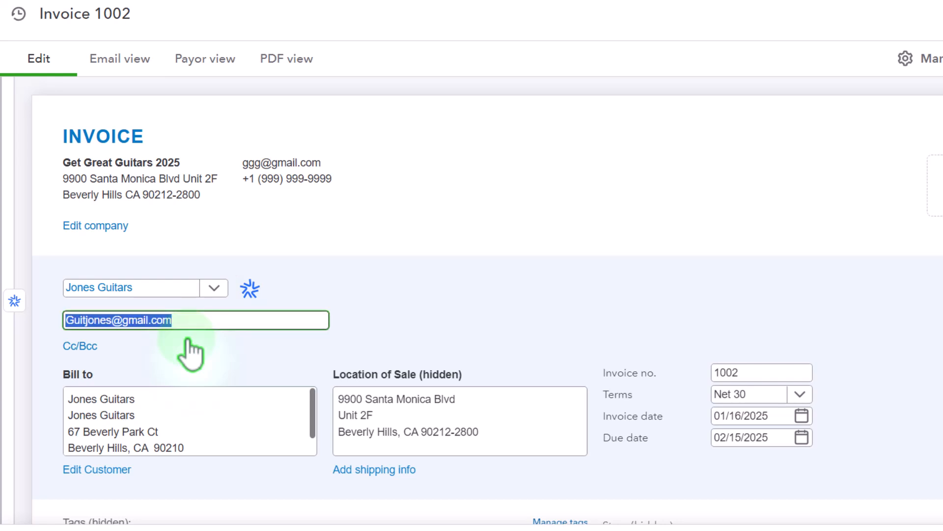
key("Tab")
key("Tab")
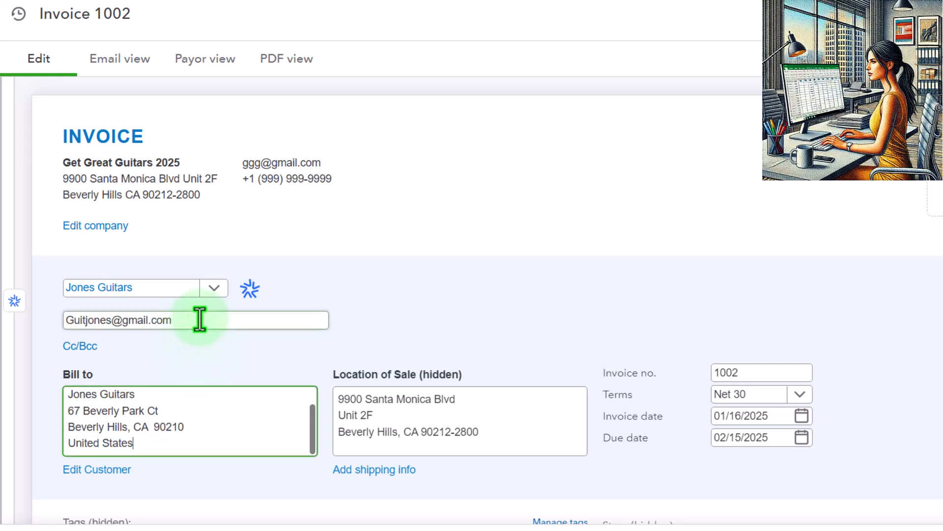
key("Tab")
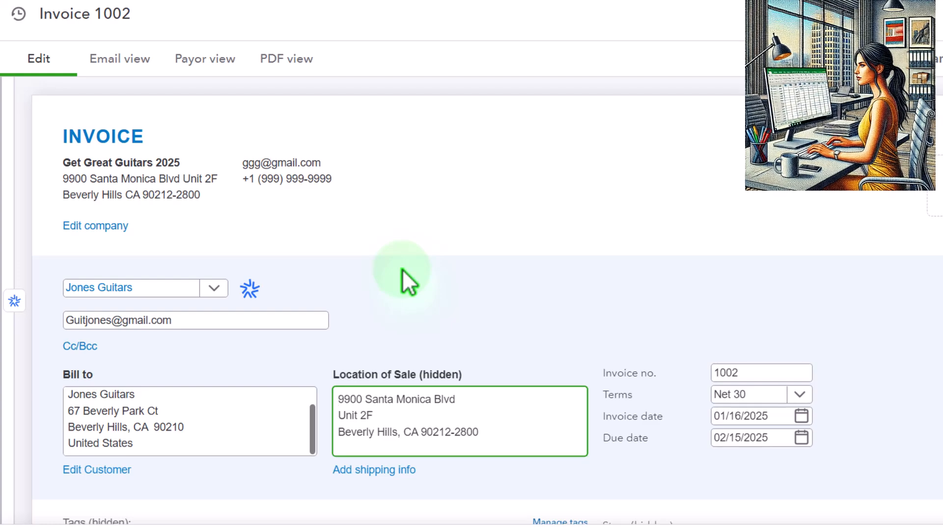
key("Tab")
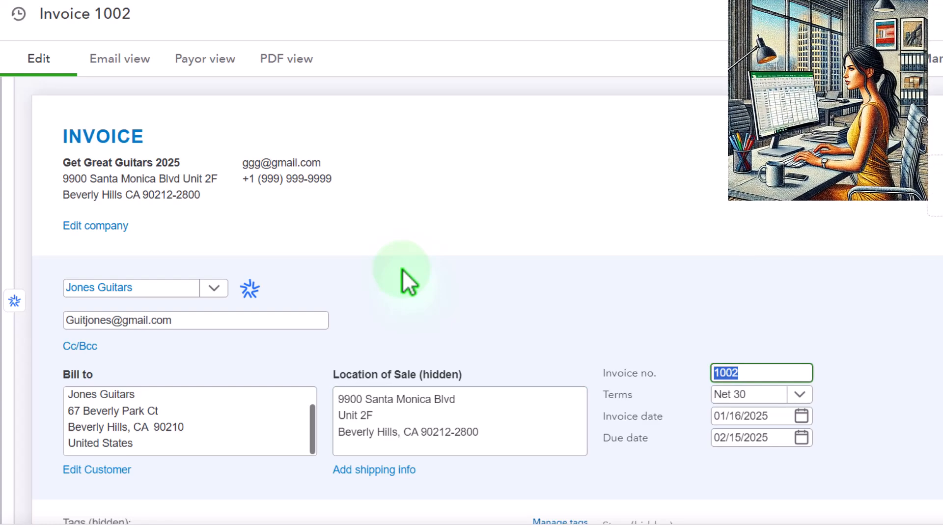
key("Tab")
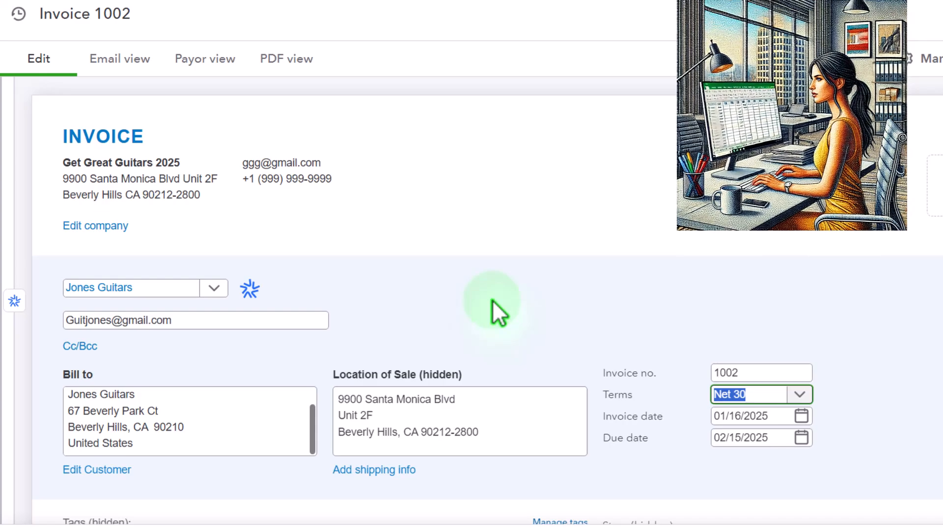
key("Tab")
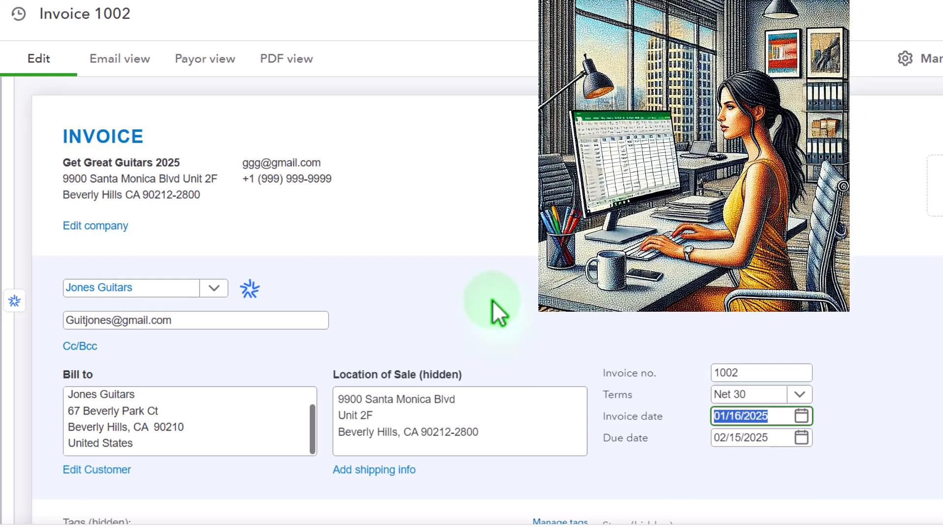
key("plus")
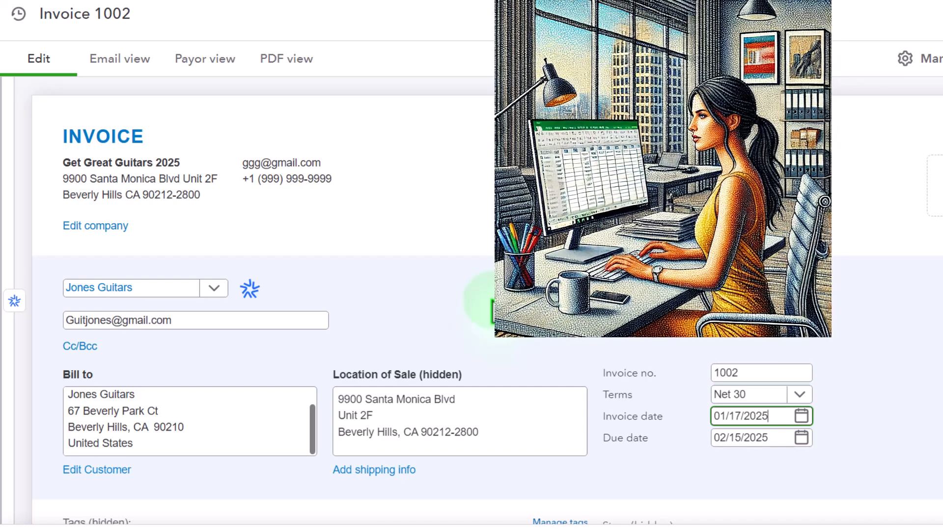
key("Tab")
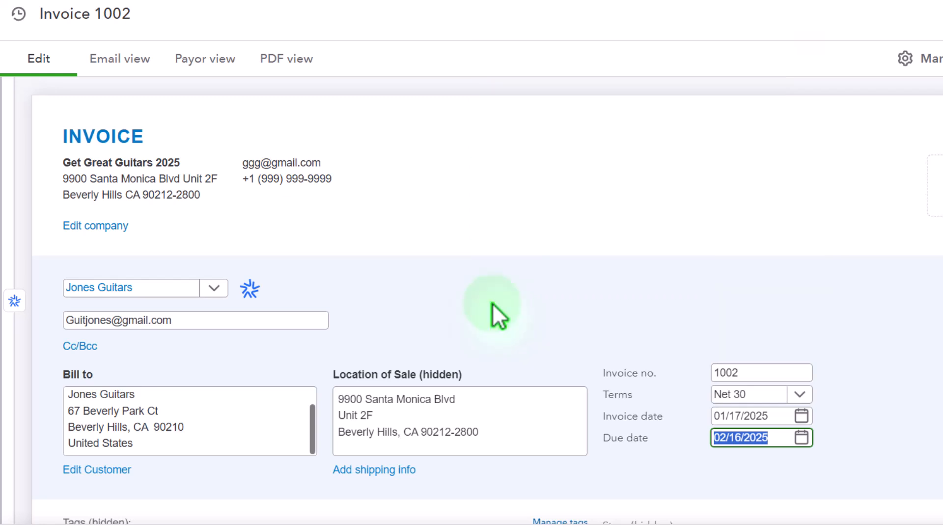
Step: Add the Gibson USA item (GIUSA) as the first product line of the Jones Guitars invoice
scroll(387, 290, "down", 3)
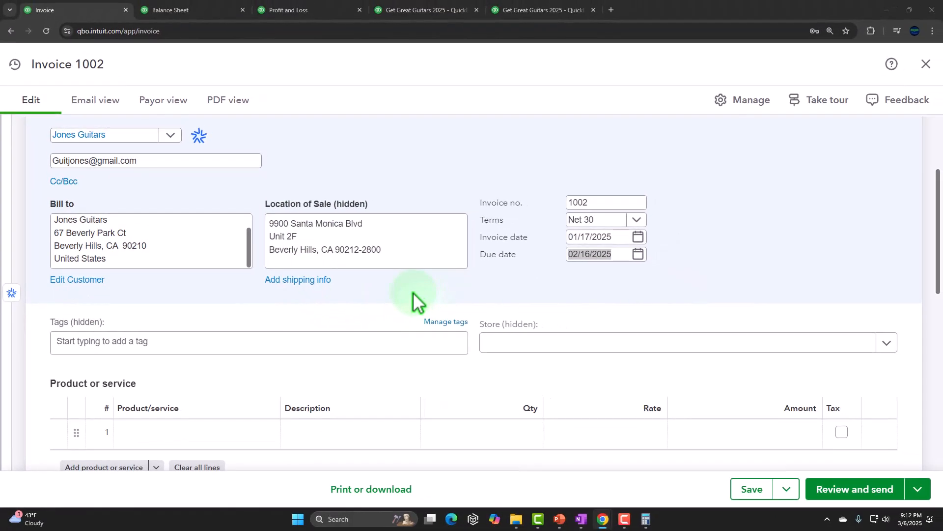
left_click(662, 278)
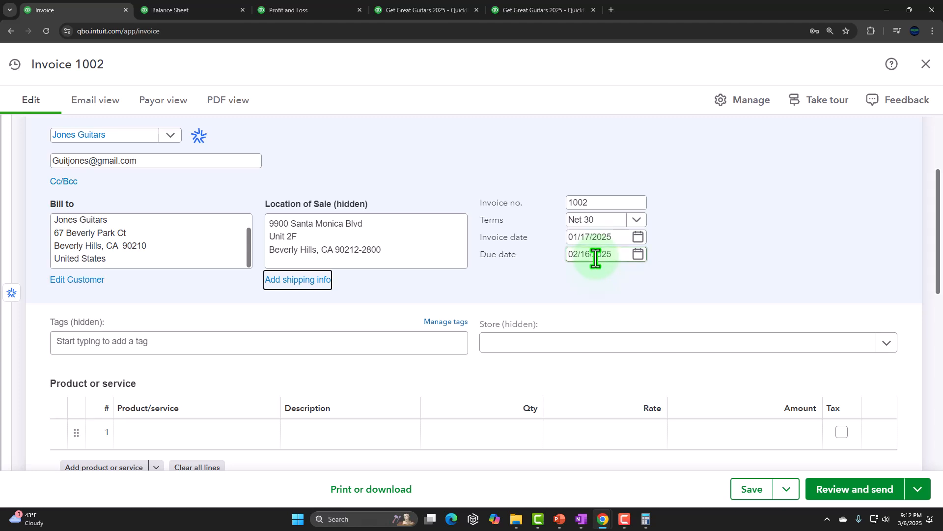
key("Tab")
key("Tab")
key("Tab")
key("Tab")
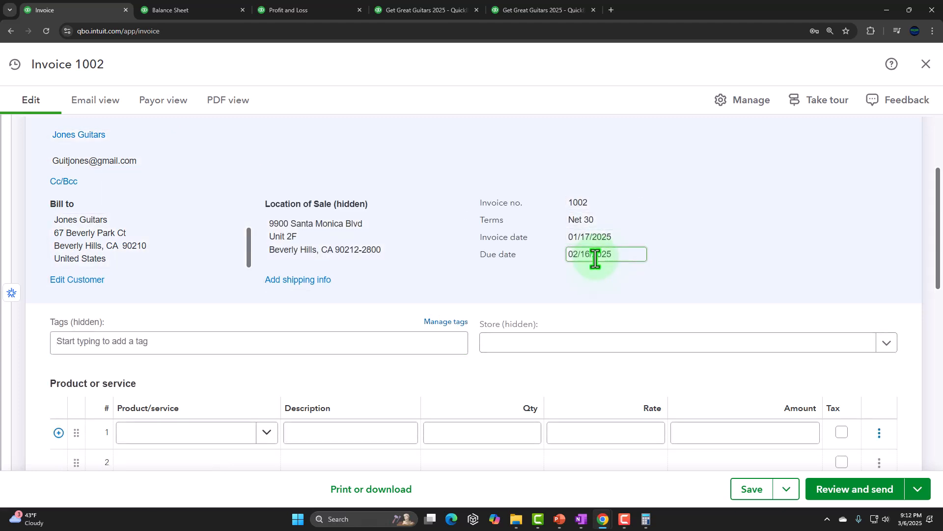
scroll(595, 258, "down", 3)
left_click(278, 308)
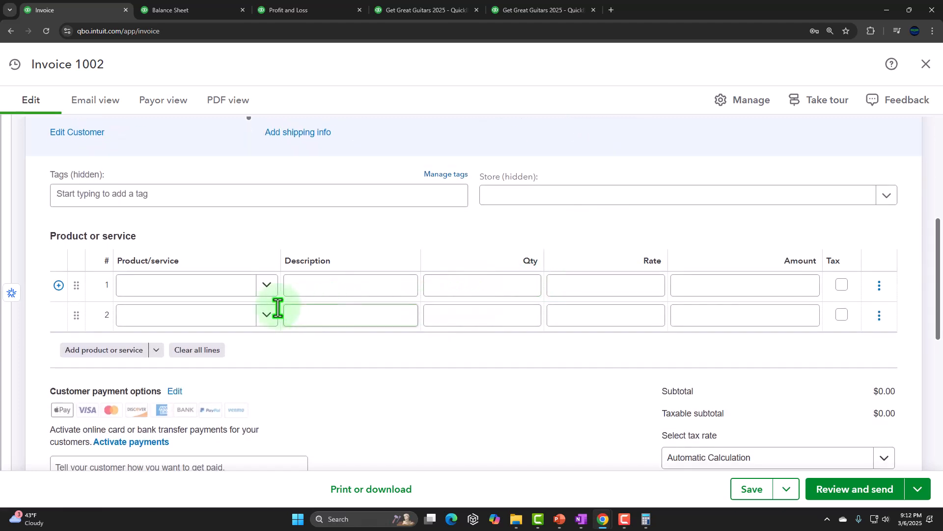
left_click(175, 293)
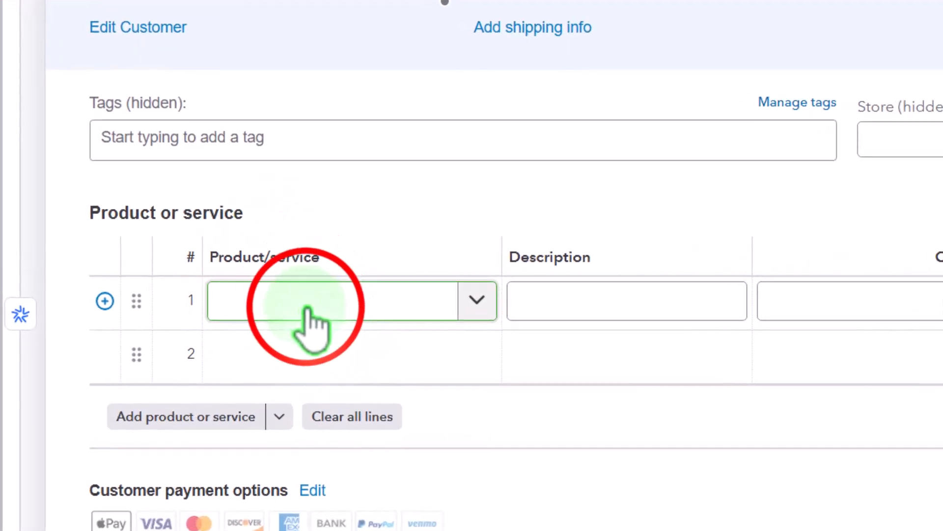
left_click(172, 289)
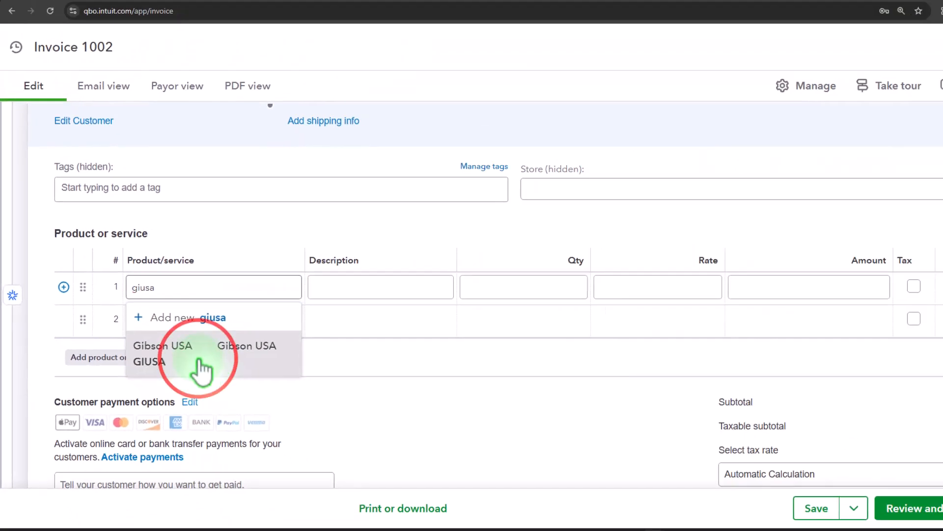
left_click(201, 372)
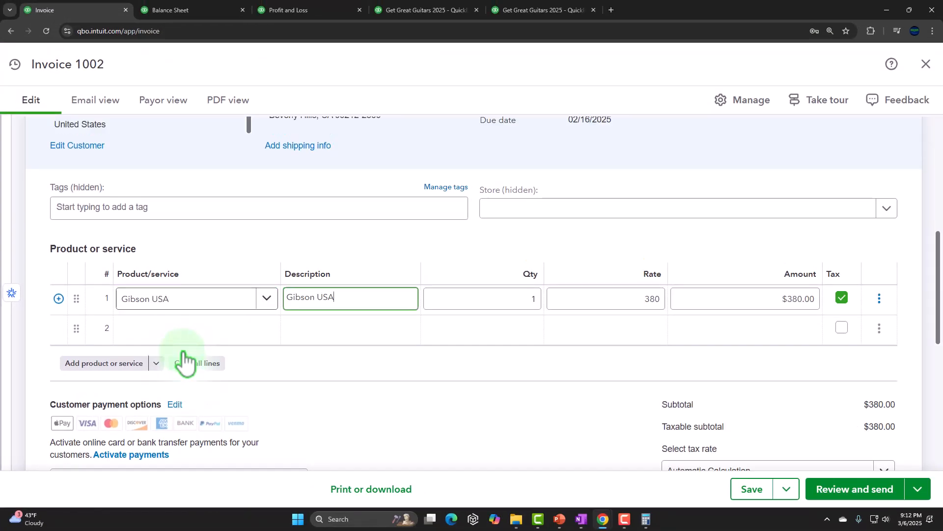
Step: Accept quantity 1 and rate 380 on the Gibson USA line and move on to the second product line
key("Tab")
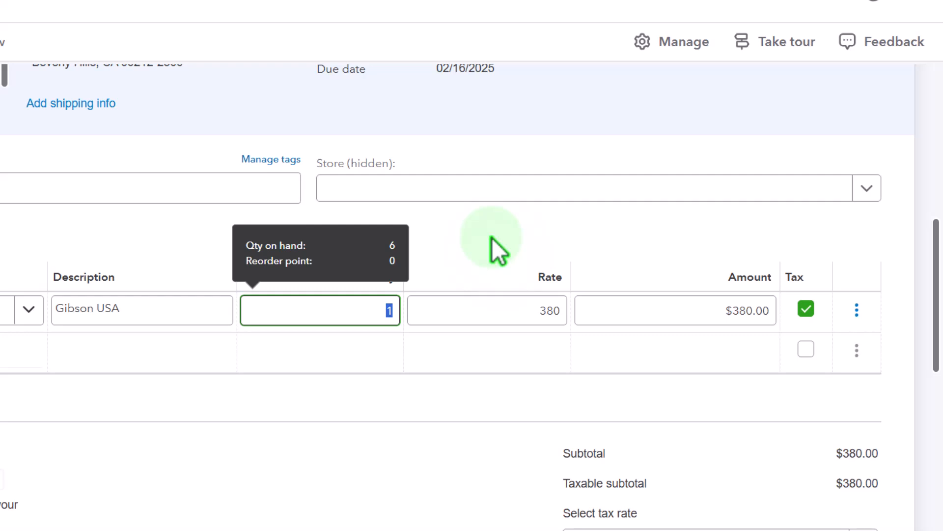
key("Tab")
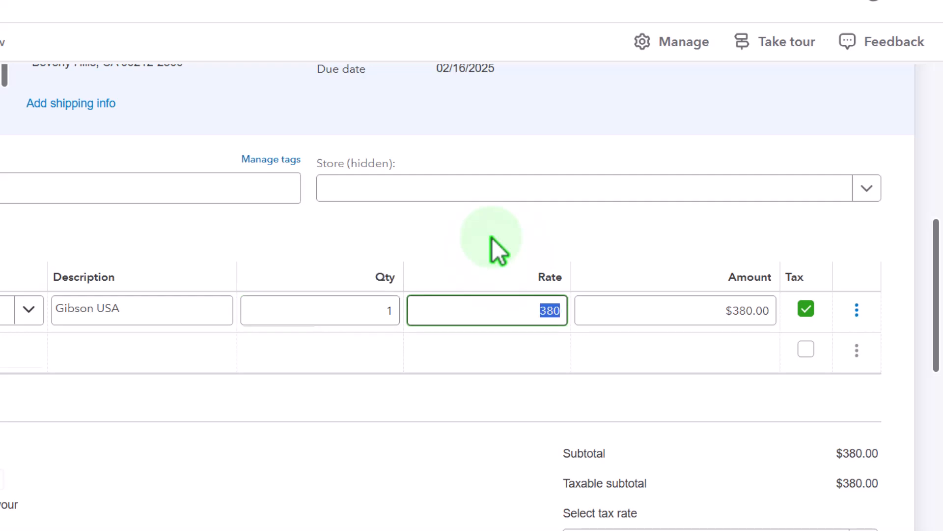
key("Tab")
key("Tab")
key("Tab")
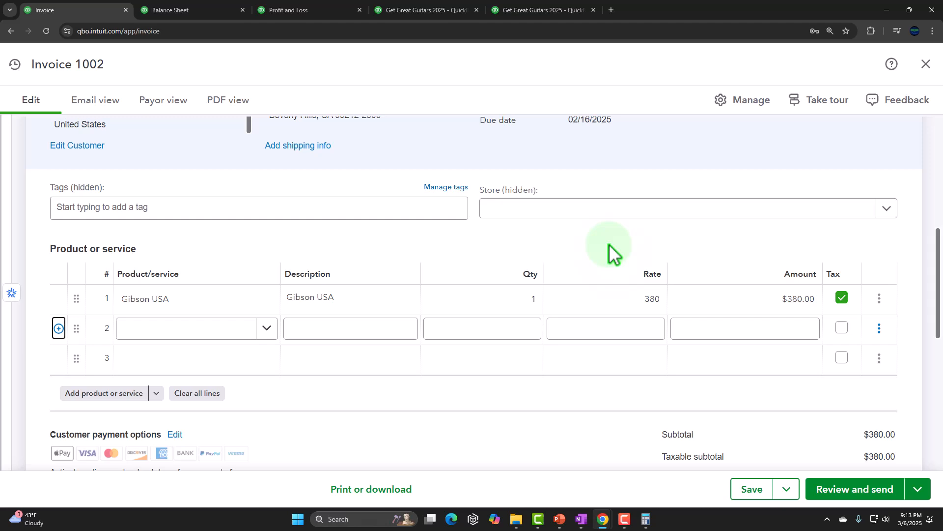
Step: Add Epiphone Les Paul (ELP) as the second product line with quantity 8, keeping its rate of 500 and taxable status
key("Tab")
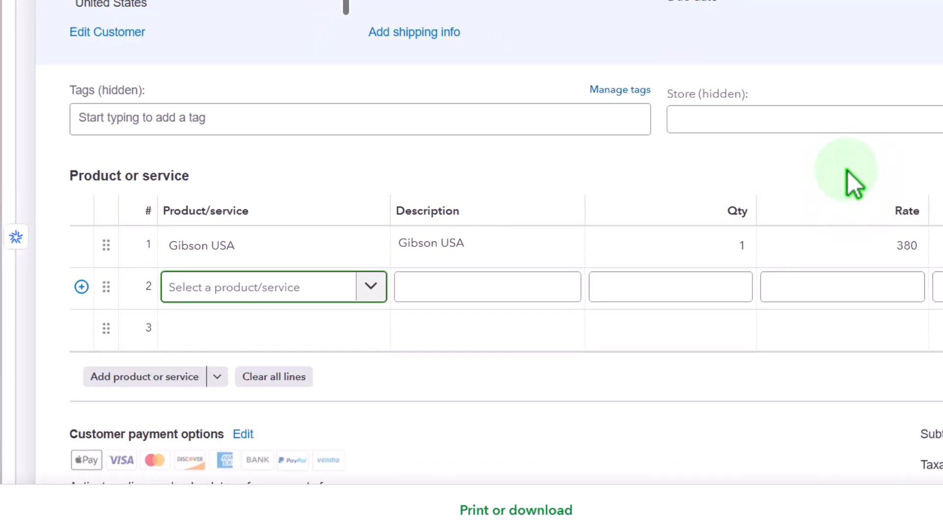
type("ELP")
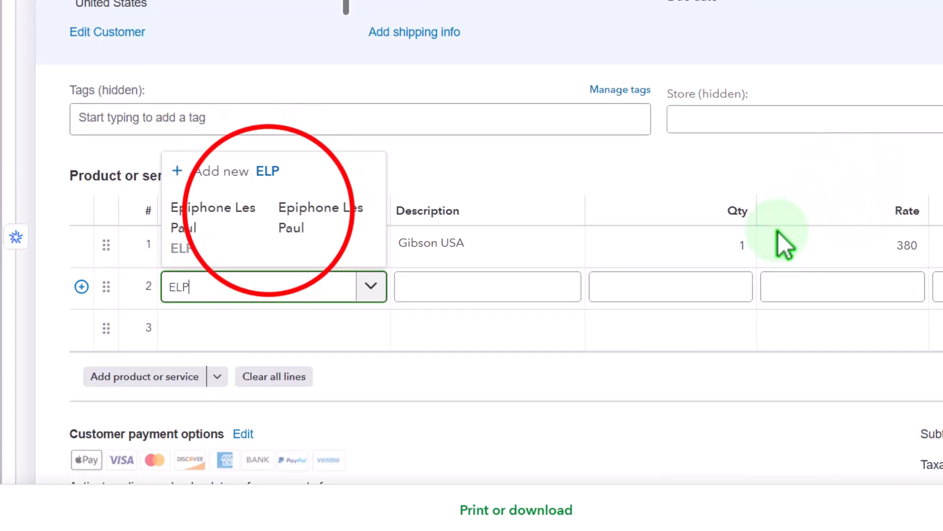
left_click(273, 226)
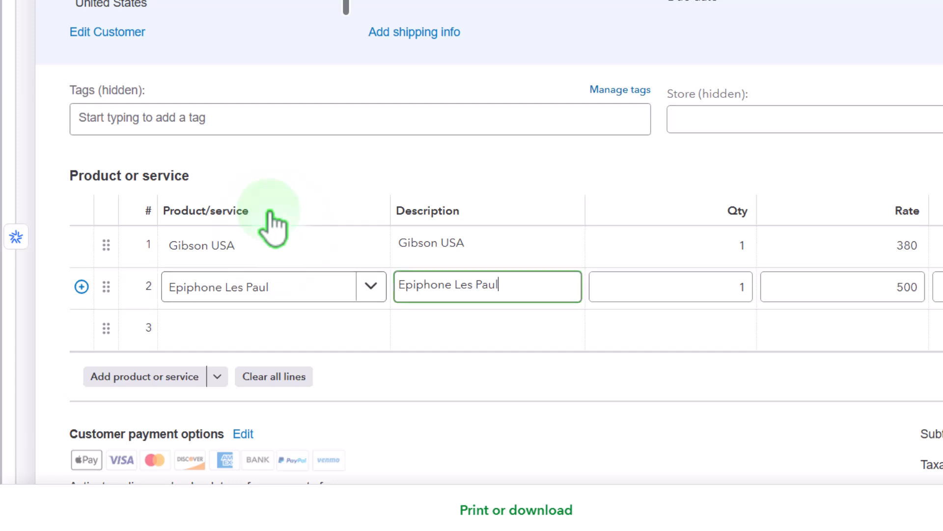
key("Tab")
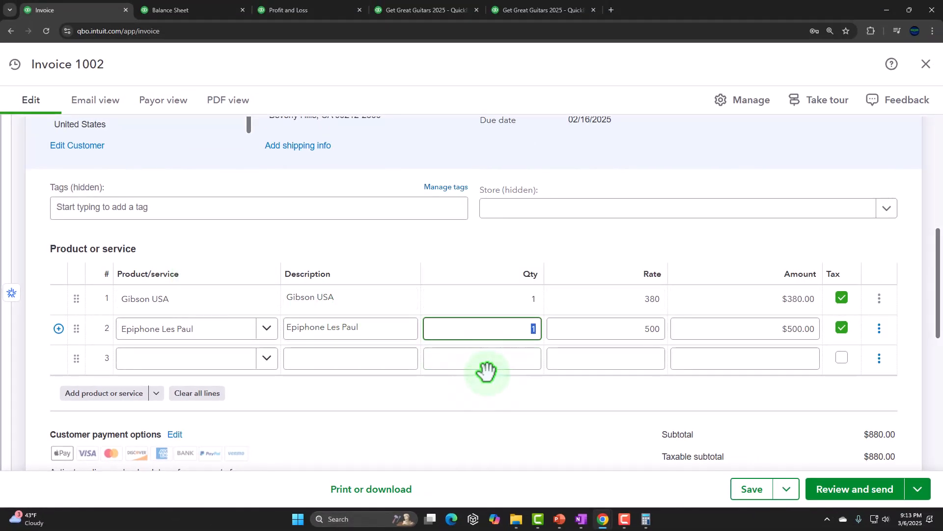
key("Tab")
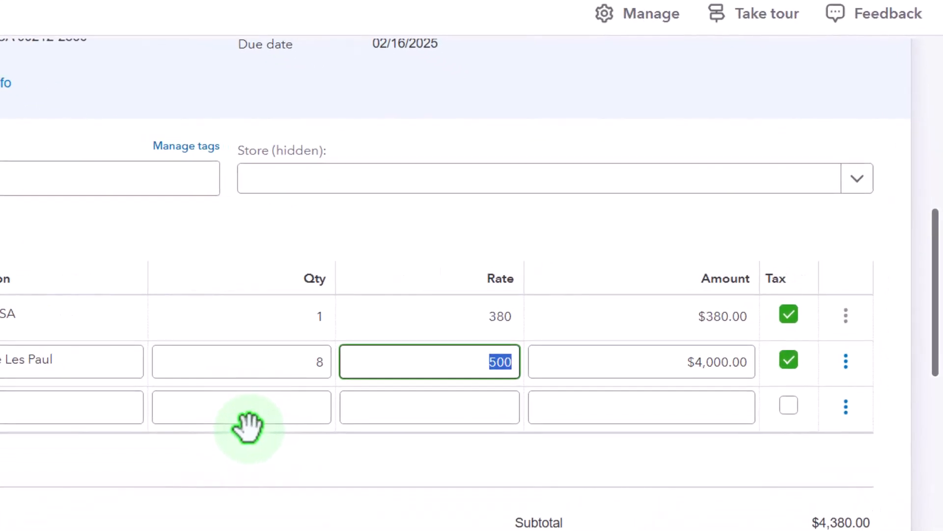
key("Tab")
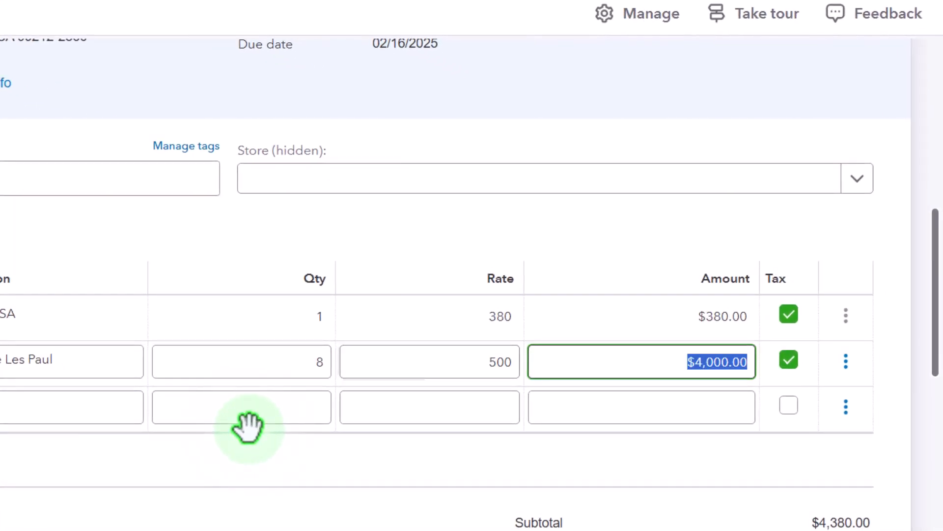
key("Tab")
Step: Apply the CA Sales Tax (5%) rate to the invoice
scroll(623, 395, "down", 3)
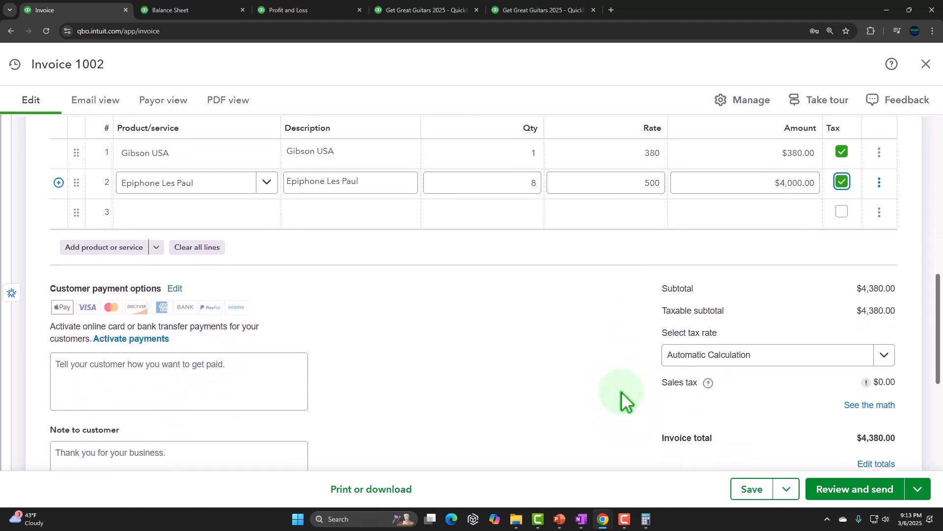
scroll(619, 391, "down", 1)
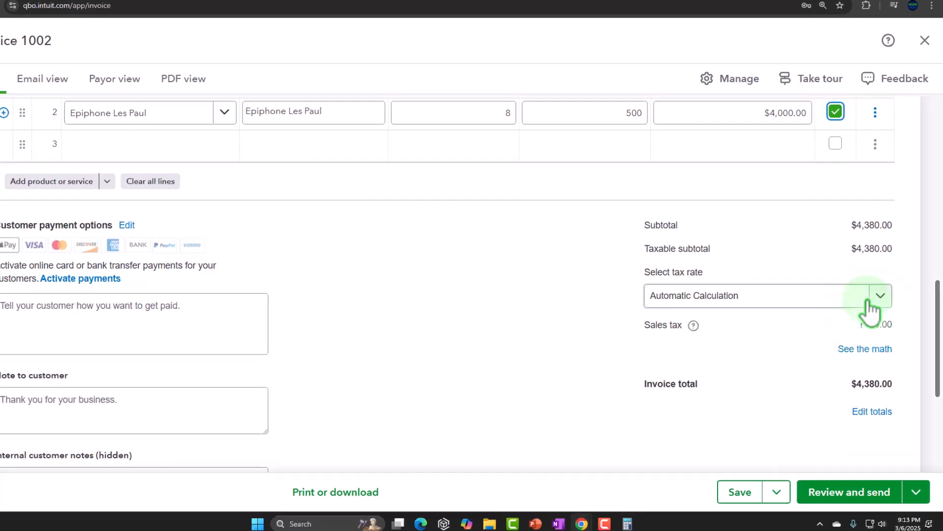
left_click(879, 296)
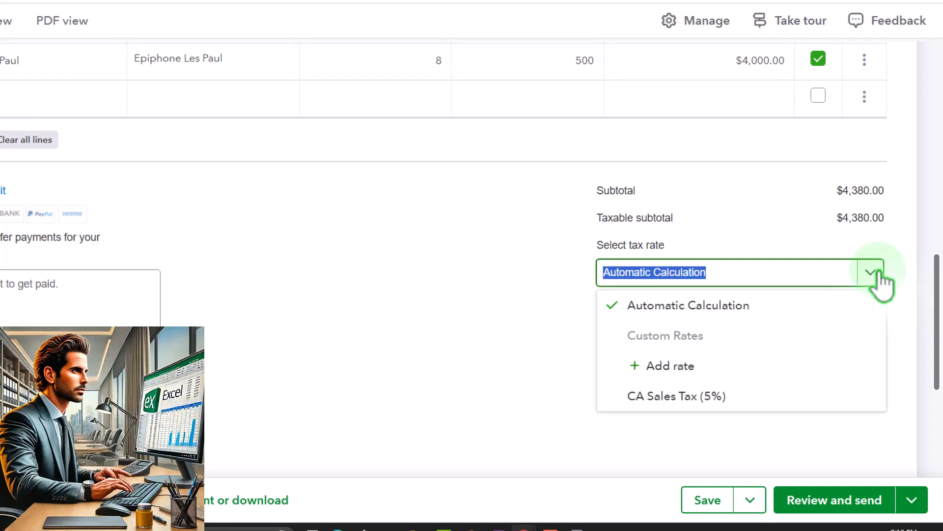
left_click(706, 396)
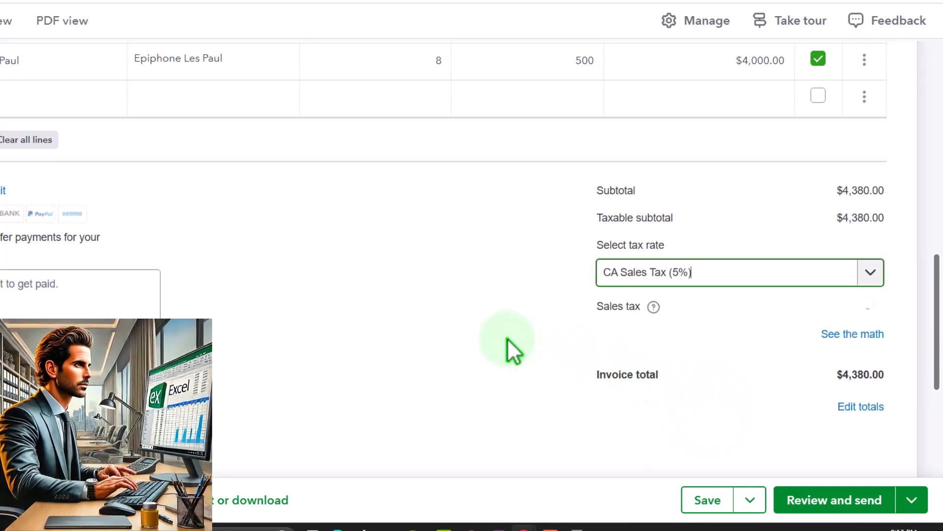
key("Tab")
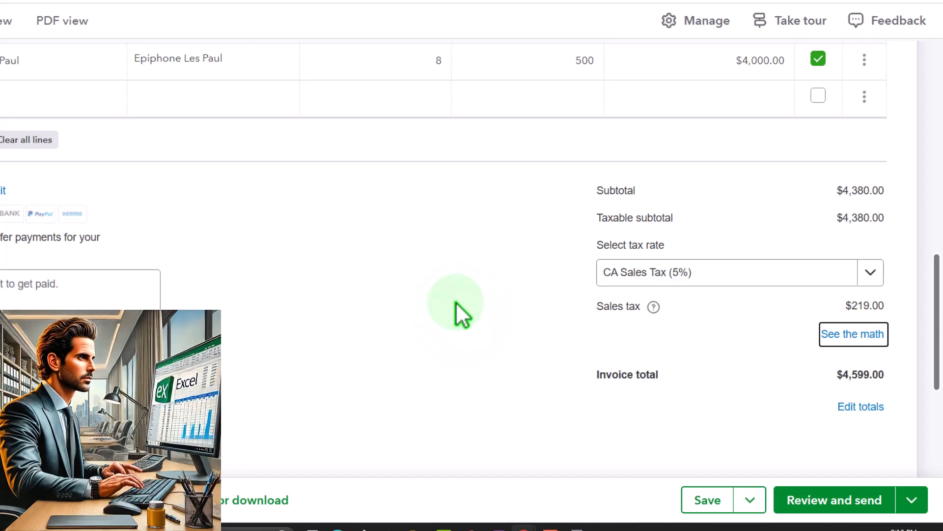
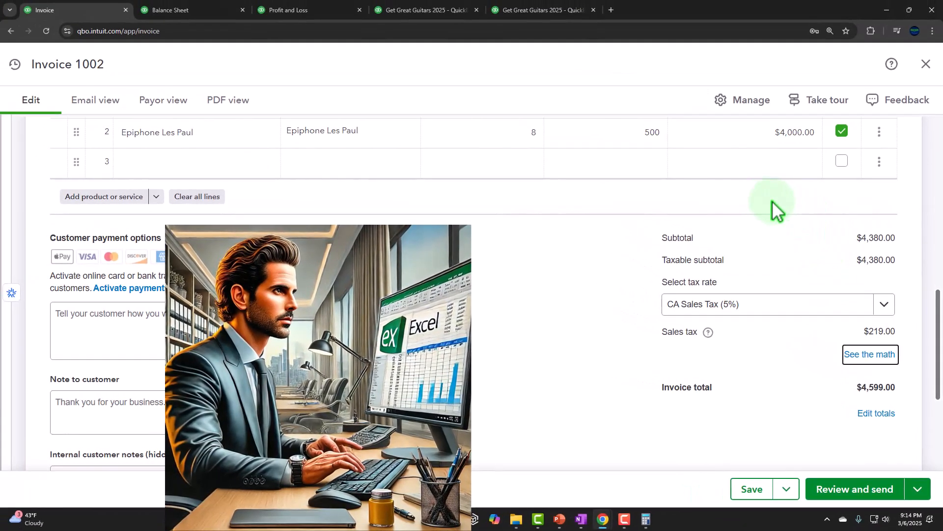
left_click(747, 163)
left_click(777, 140)
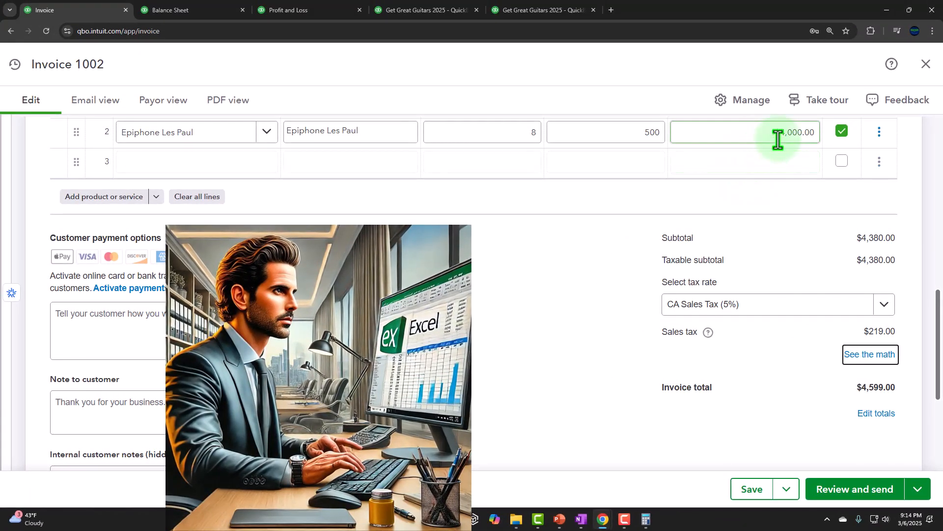
left_click(525, 302)
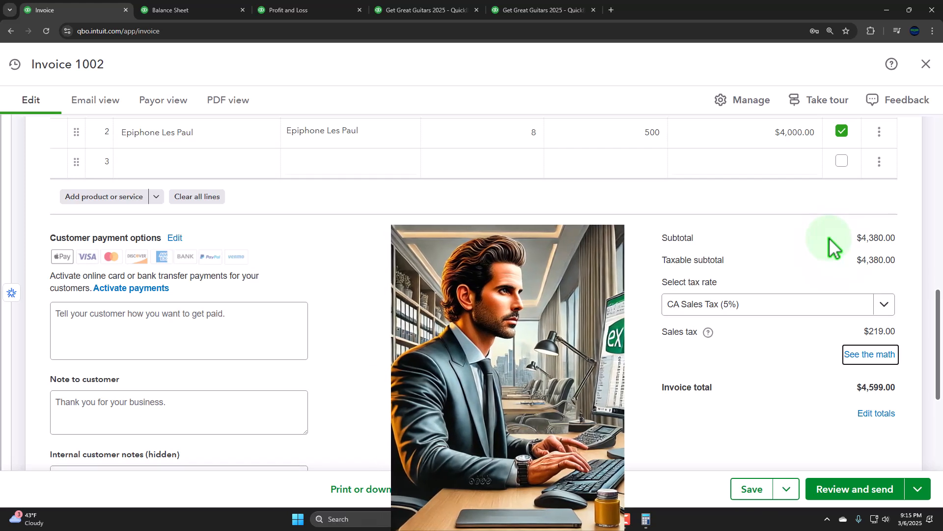
key("alt+Tab")
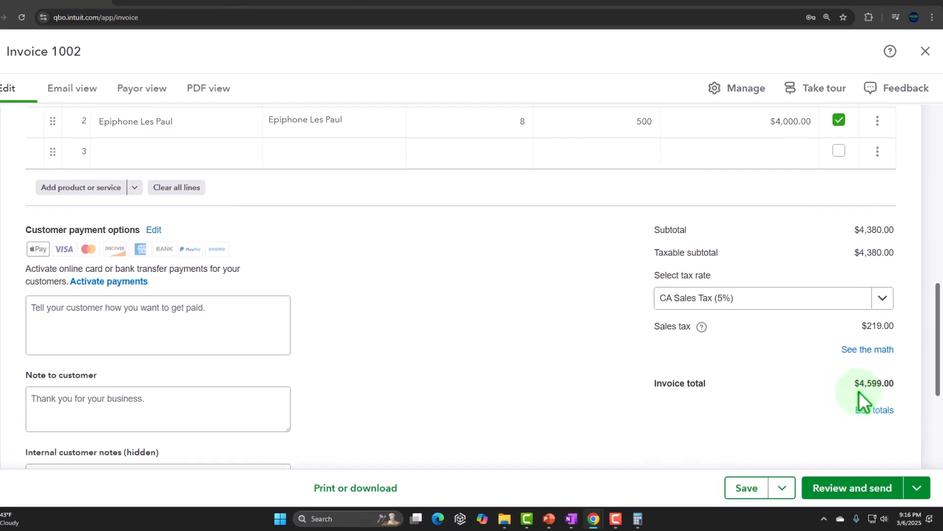
Step: Save and close the Jones Guitars invoice
left_click(783, 488)
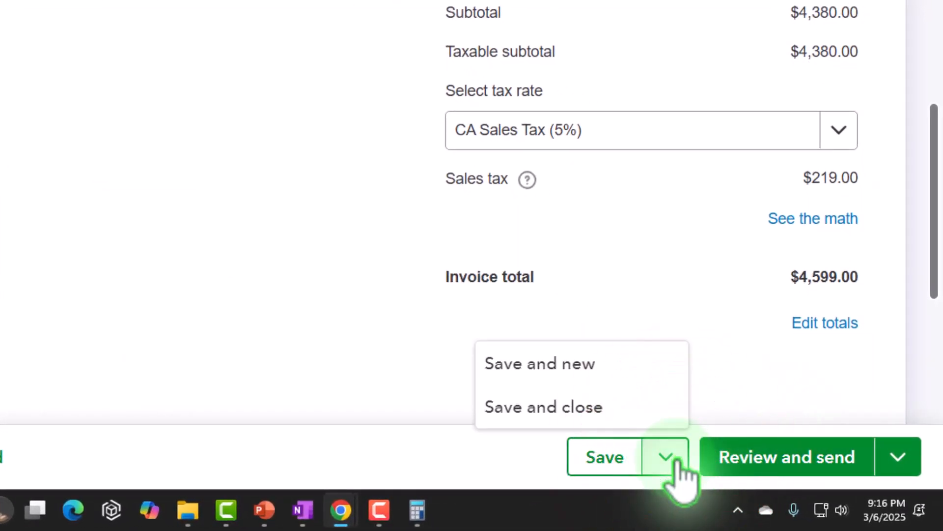
left_click(535, 407)
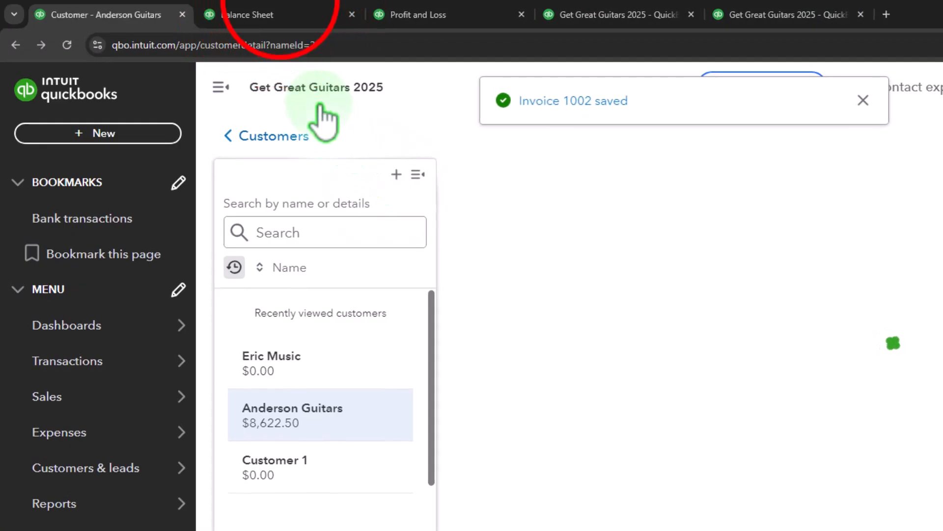
Step: Rerun the January 2025 balance sheet report and review its asset accounts
left_click(268, 15)
scroll(268, 282, "up", 8)
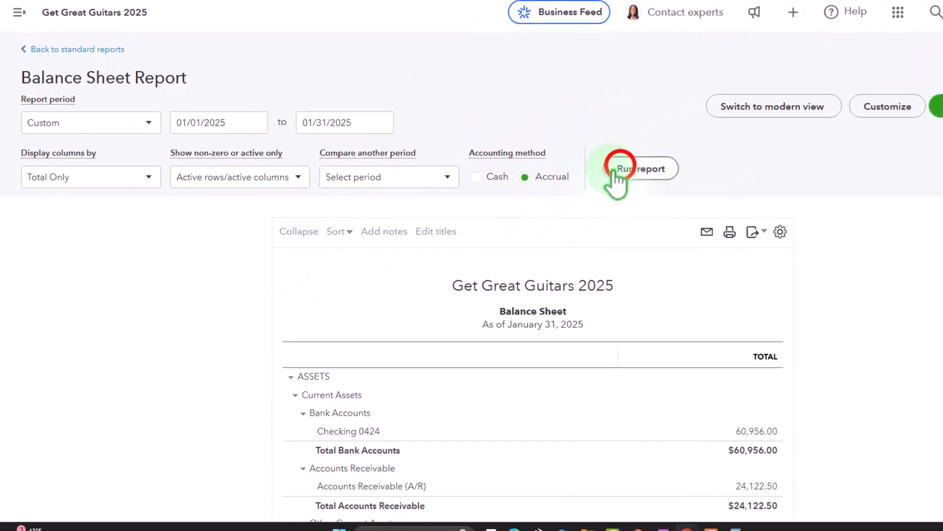
left_click(614, 169)
scroll(295, 305, "down", 5)
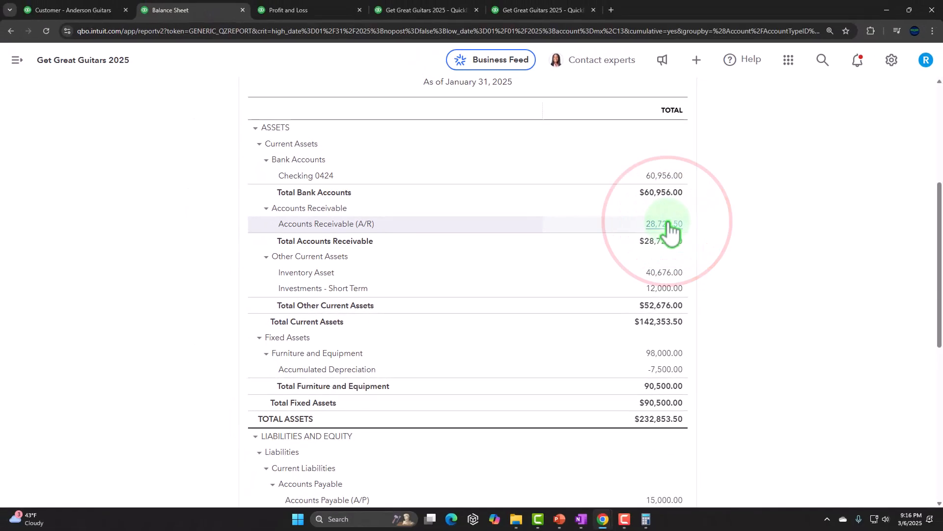
Step: Drill down from Accounts Receivable to the Jones Guitars invoice, review its details, and return to the balance sheet
left_click(666, 206)
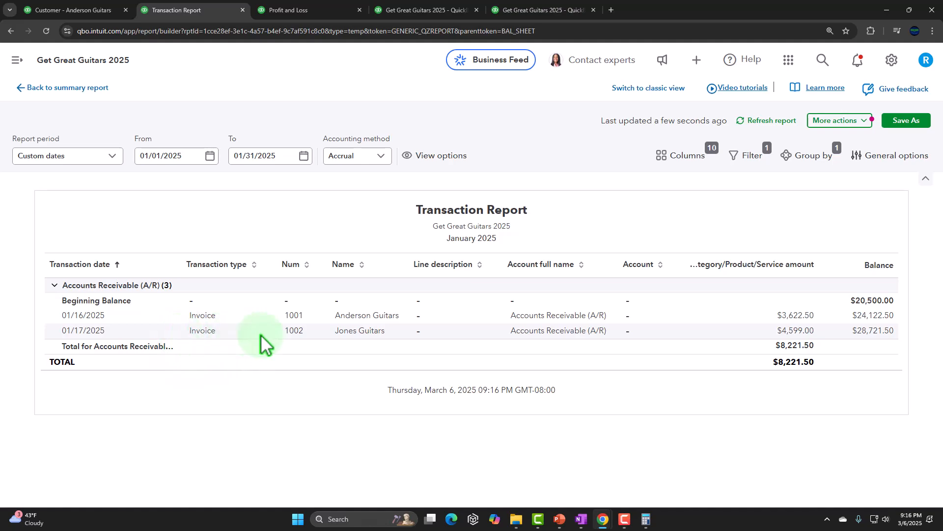
left_click(801, 333)
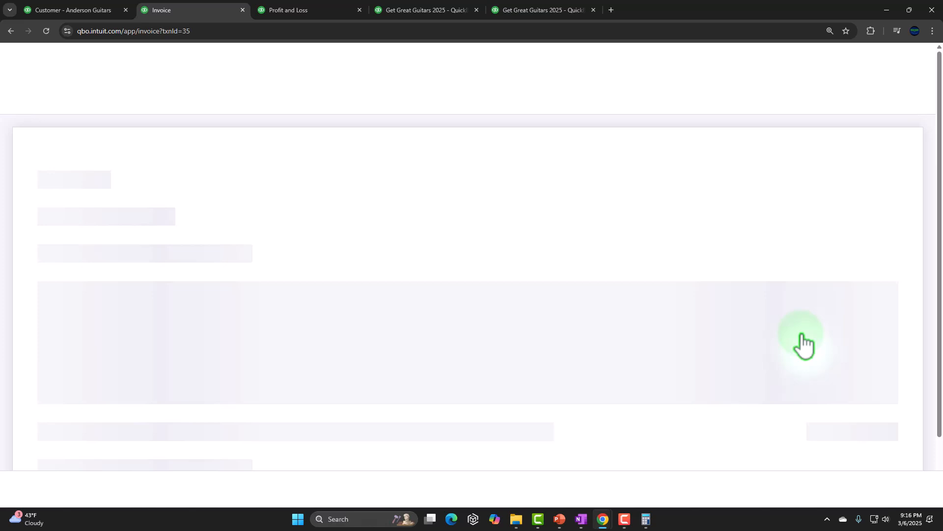
scroll(804, 343, "down", 10)
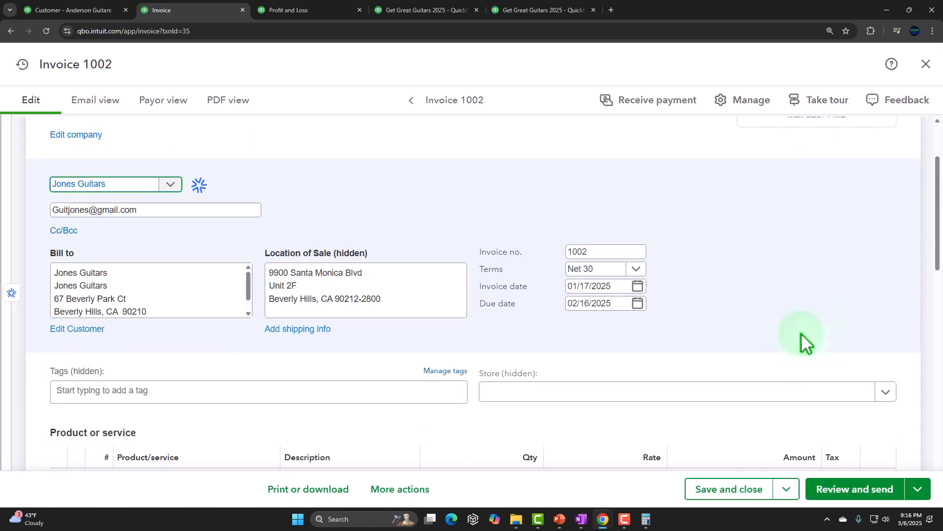
scroll(826, 377, "down", 2)
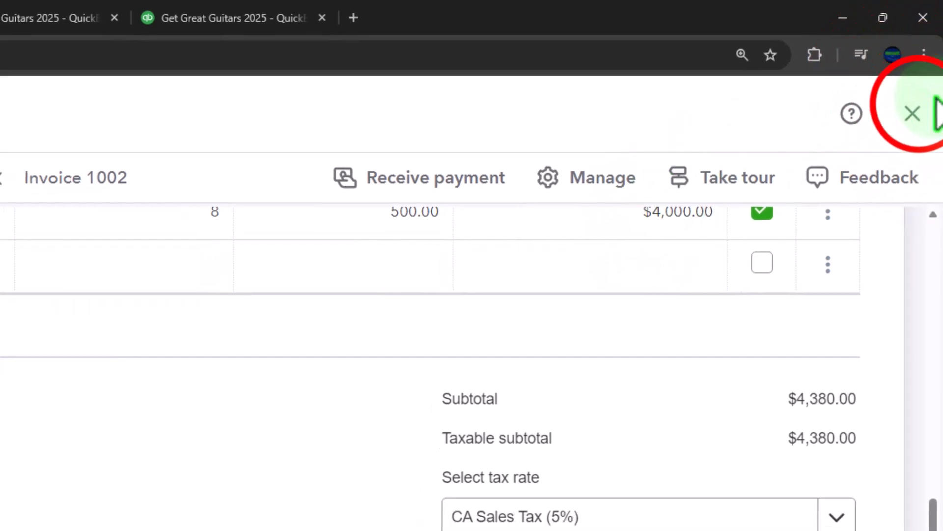
left_click(911, 117)
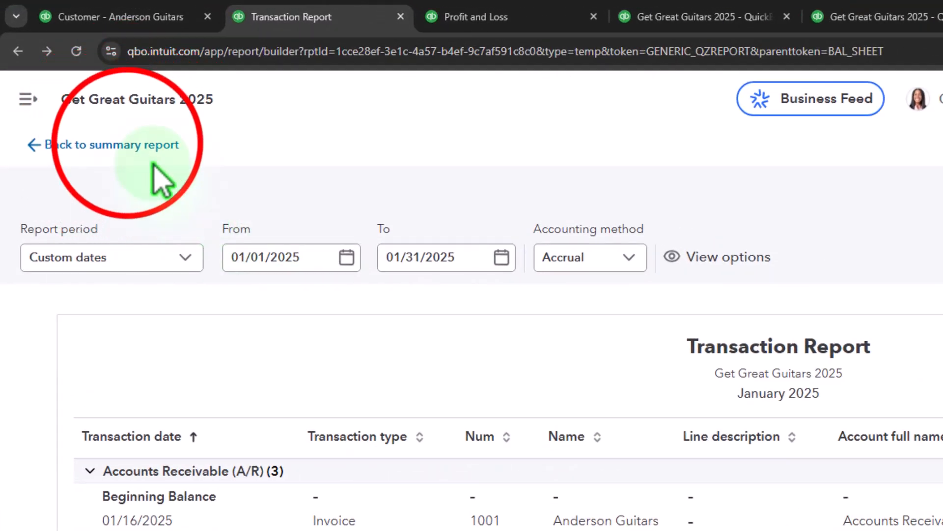
left_click(129, 145)
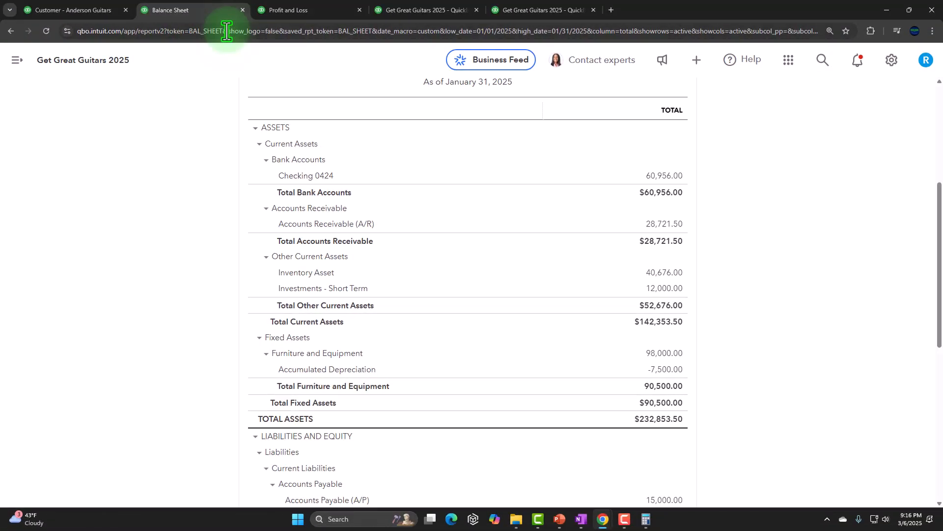
Step: Rerun the January 2025 Profit and Loss report and drill down into Sales of Product Income
left_click(288, 10)
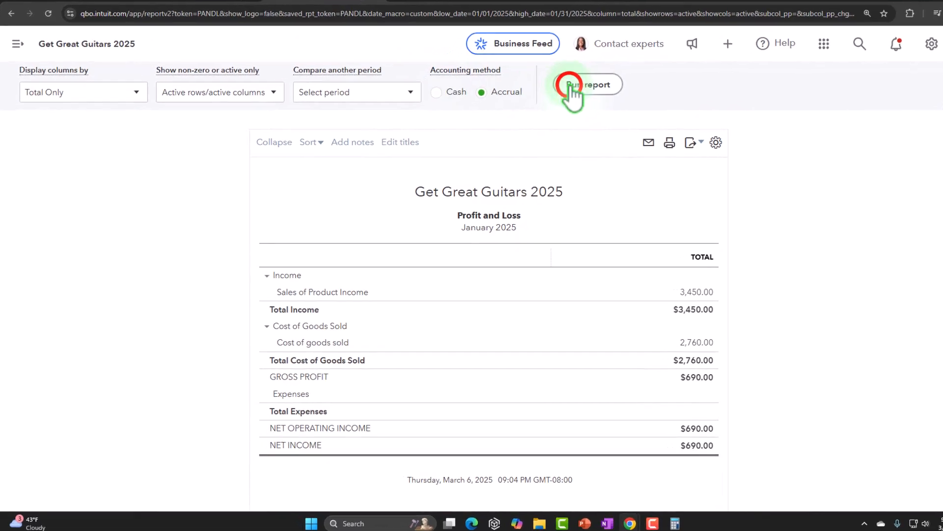
left_click(564, 99)
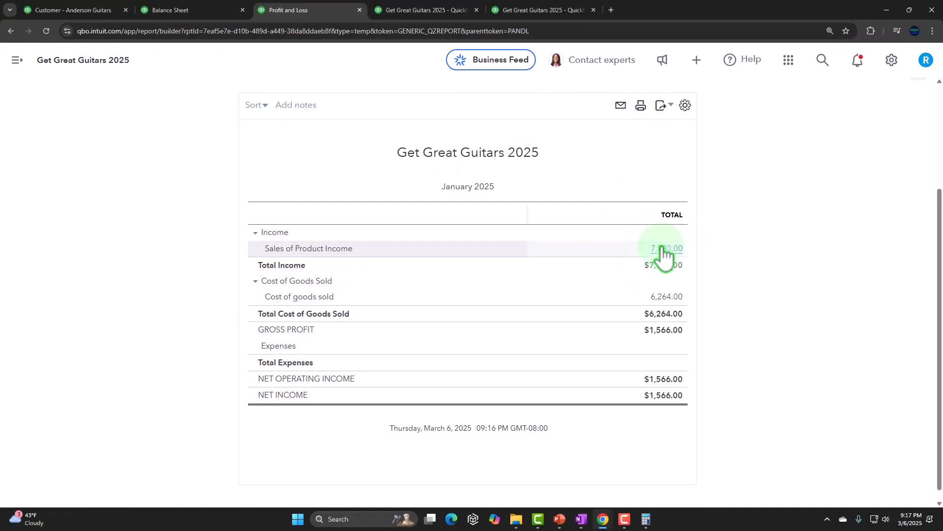
left_click(663, 251)
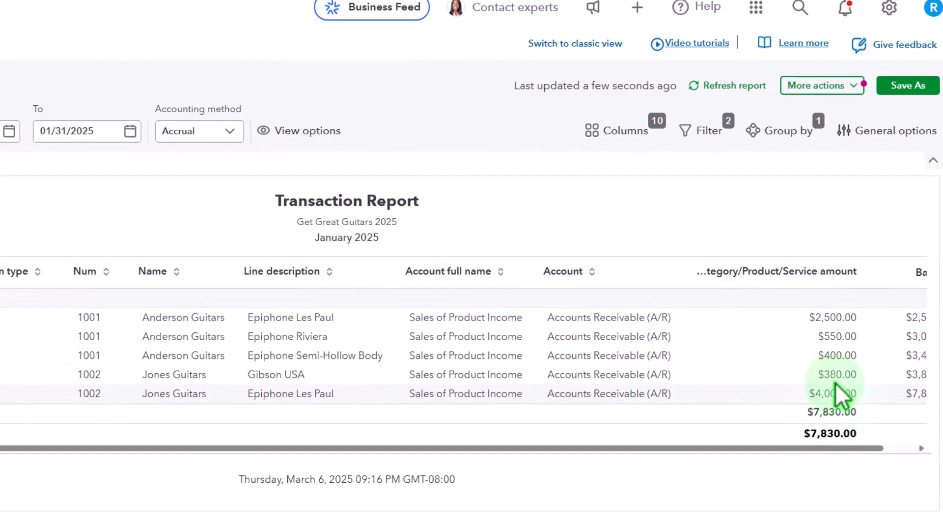
Step: Open the Jones Guitars invoice from the sales transactions, review its line items and sales tax, and return to the Profit and Loss report
left_click(836, 379)
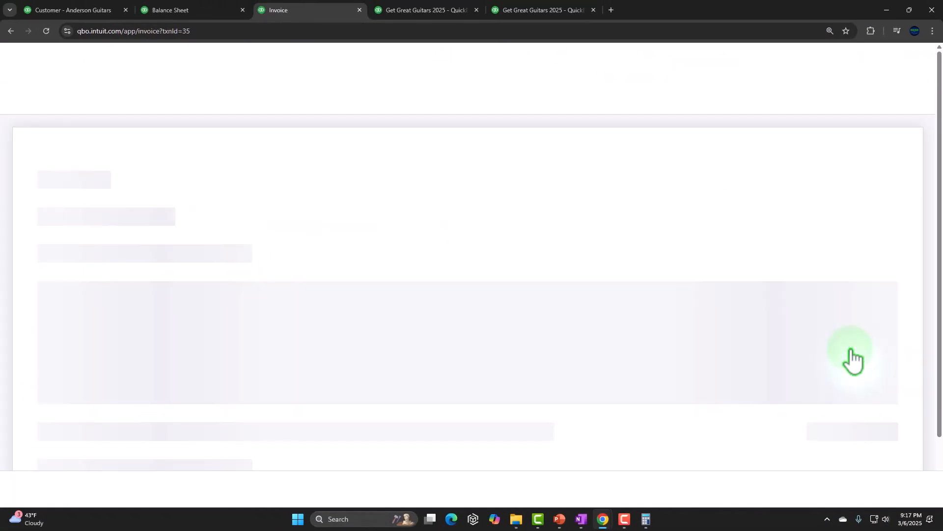
scroll(585, 319, "down", 8)
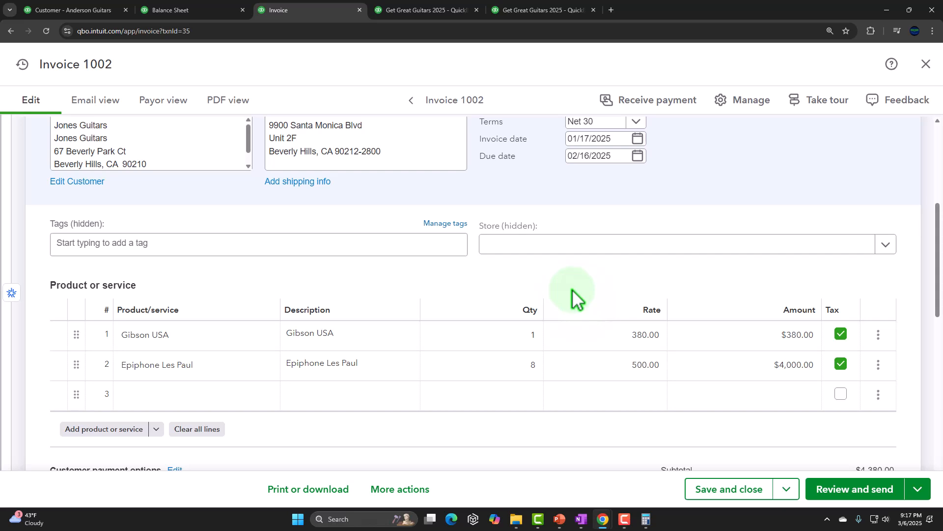
scroll(572, 290, "down", 3)
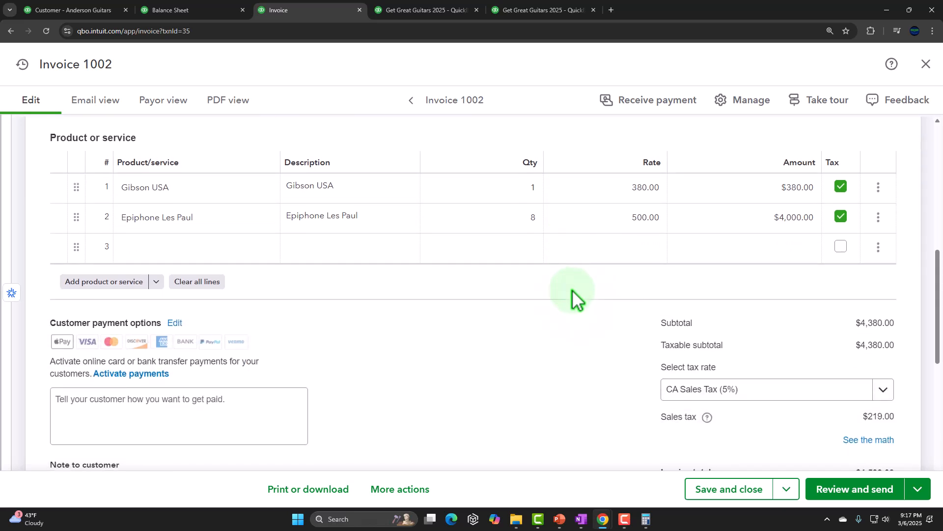
scroll(572, 290, "down", 2)
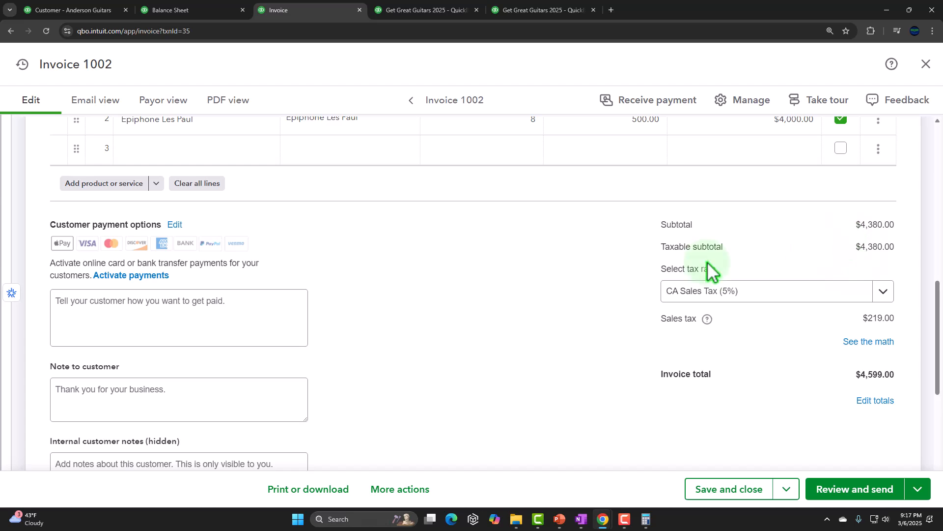
scroll(583, 279, "up", 2)
left_click(731, 191)
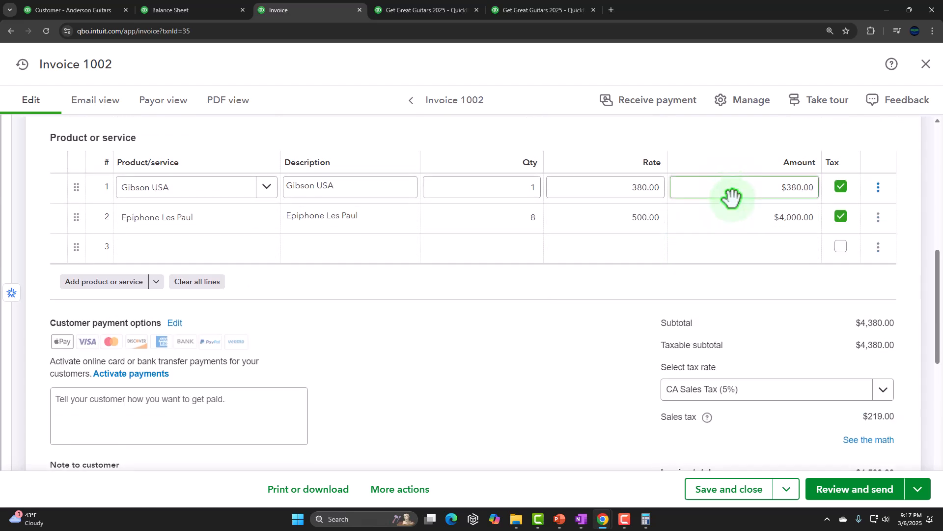
left_click(702, 248)
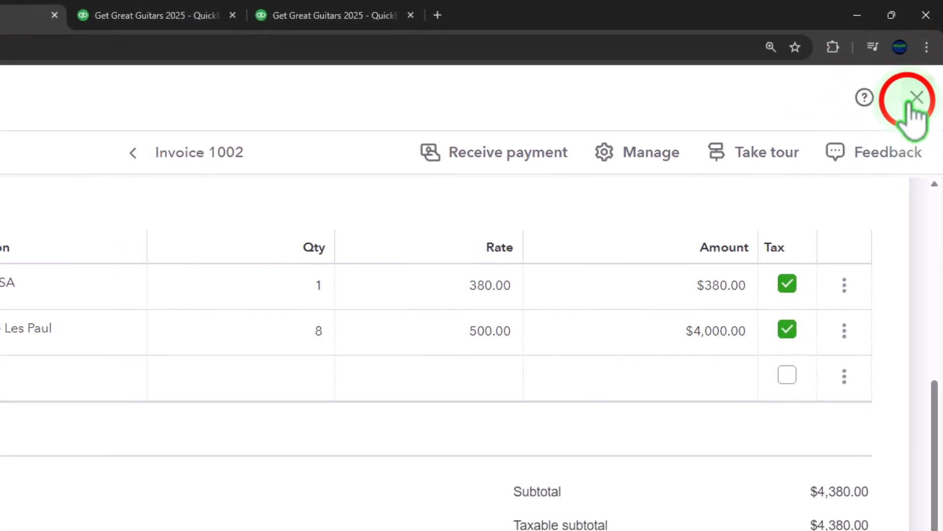
left_click(916, 97)
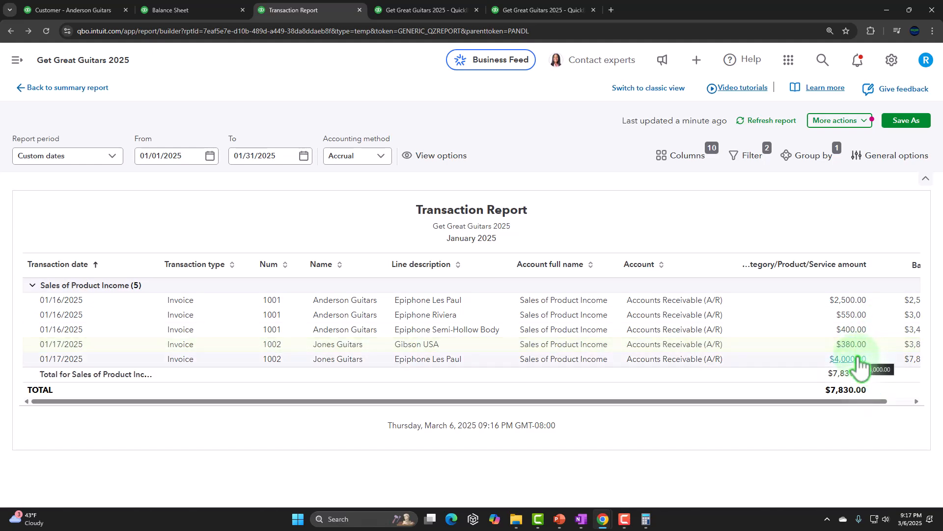
left_click(92, 87)
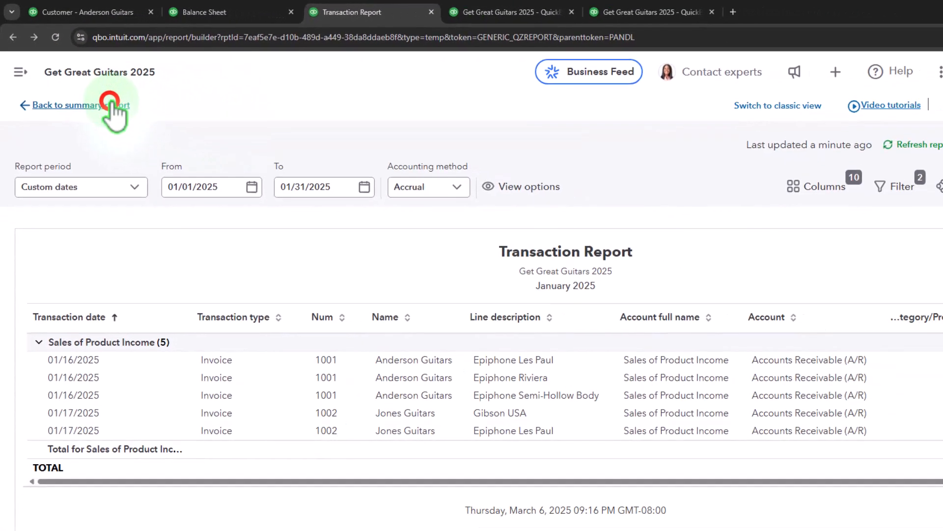
Step: Drill down from the balance sheet into California Department of Tax and Fee Administration Payable, review its invoice entries, and return to the balance sheet
left_click(223, 17)
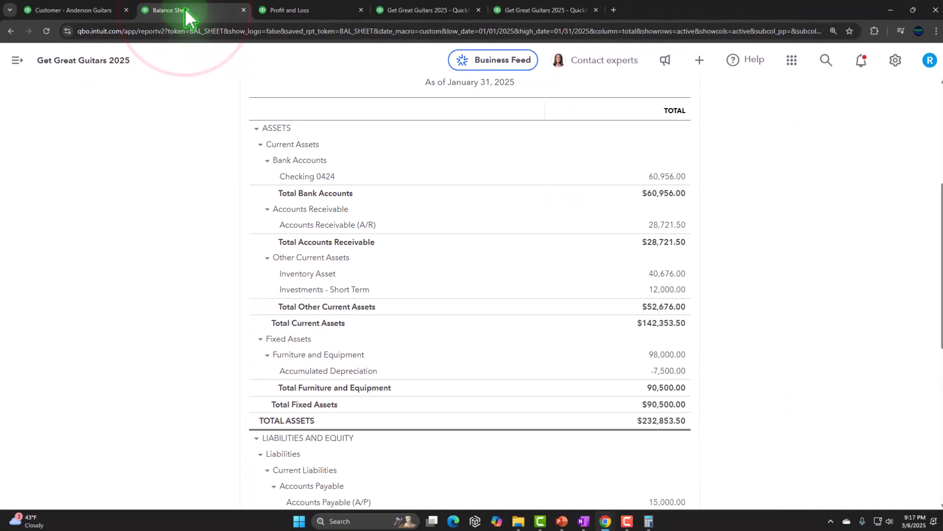
scroll(172, 196, "down", 5)
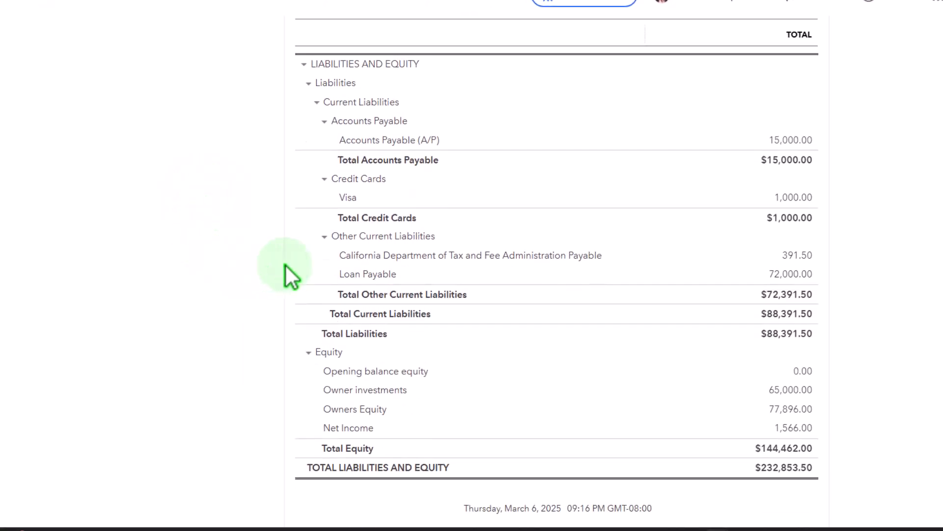
left_click(797, 255)
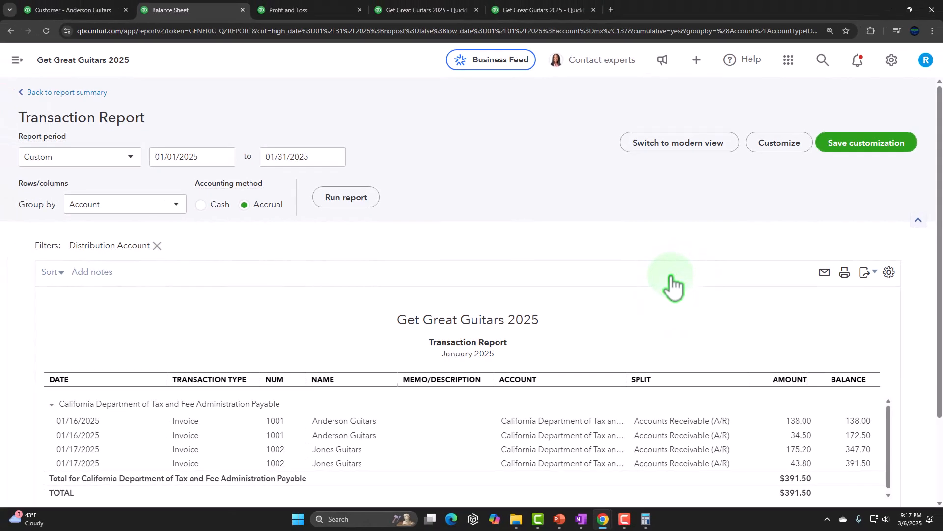
scroll(491, 334, "down", 2)
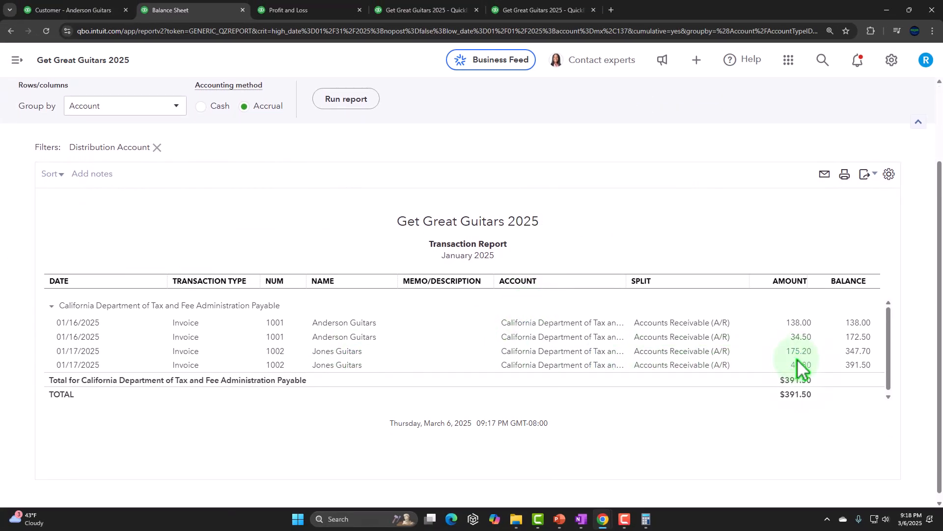
scroll(32, 306, "up", 2)
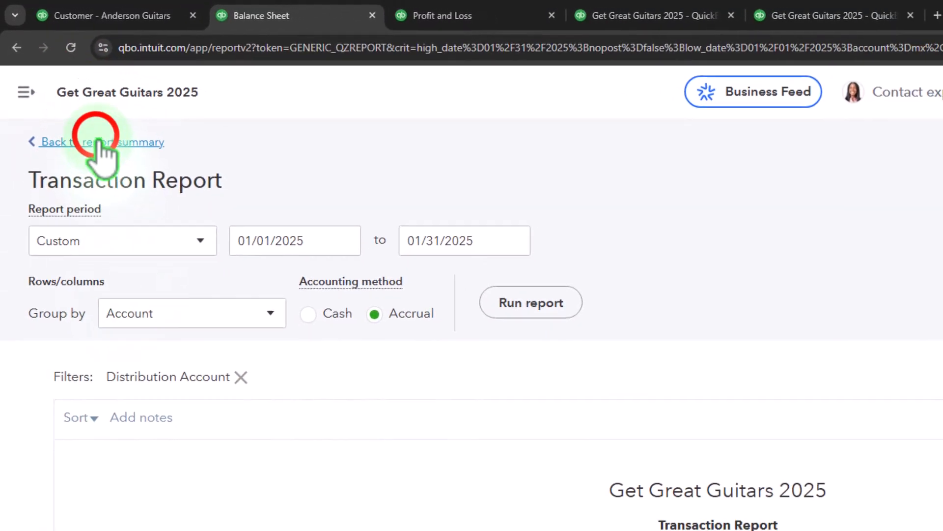
left_click(64, 93)
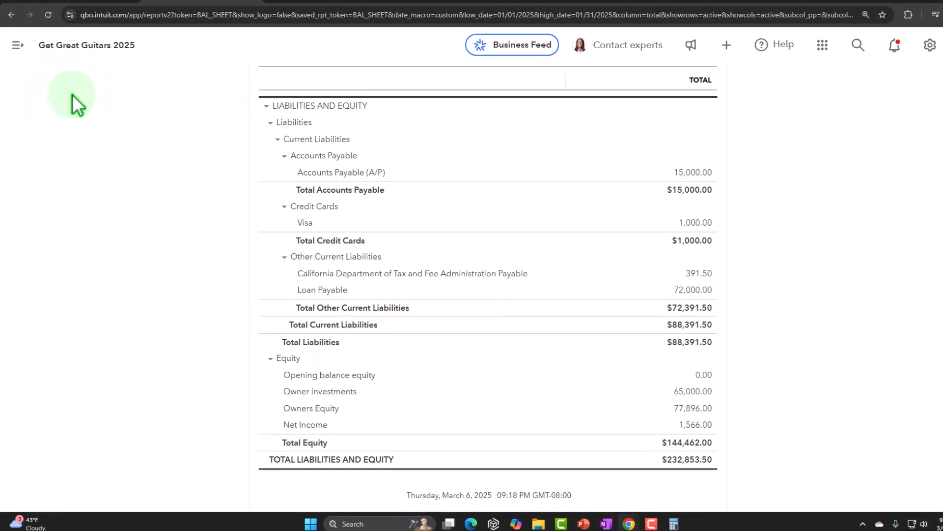
Step: Drill down into Inventory Asset on the balance sheet and review the Jones Guitars invoice entries
scroll(73, 94, "up", 5)
left_click(801, 248)
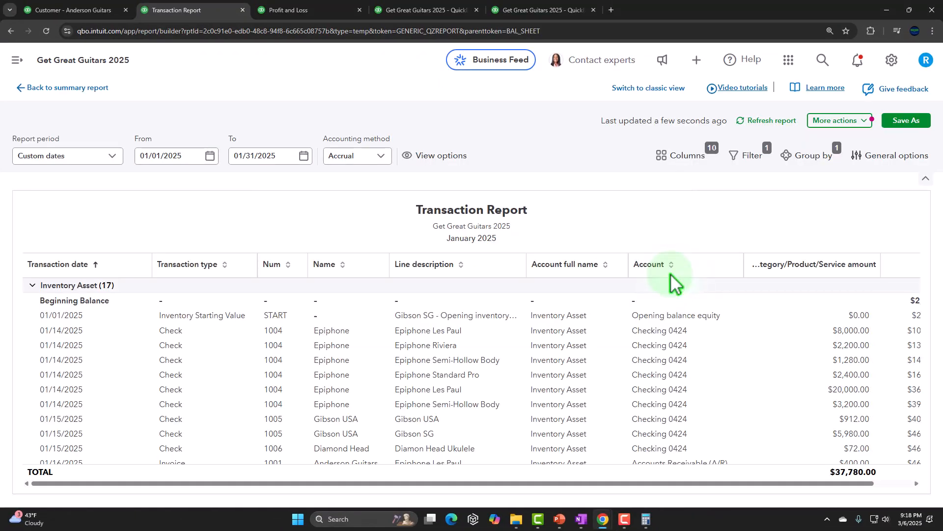
scroll(656, 358, "down", 3)
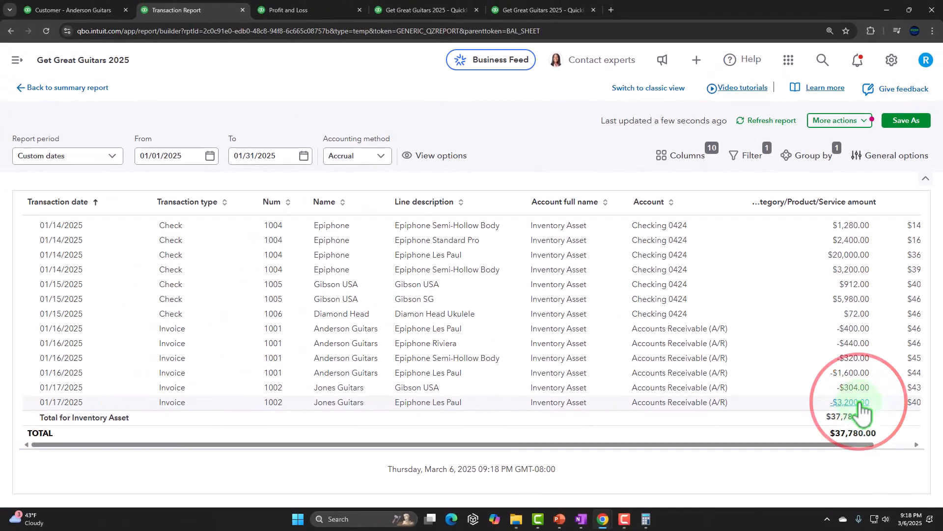
Step: Open the Jones Guitars invoice from the inventory transactions, review its product lines, and return to the balance sheet
left_click(830, 391)
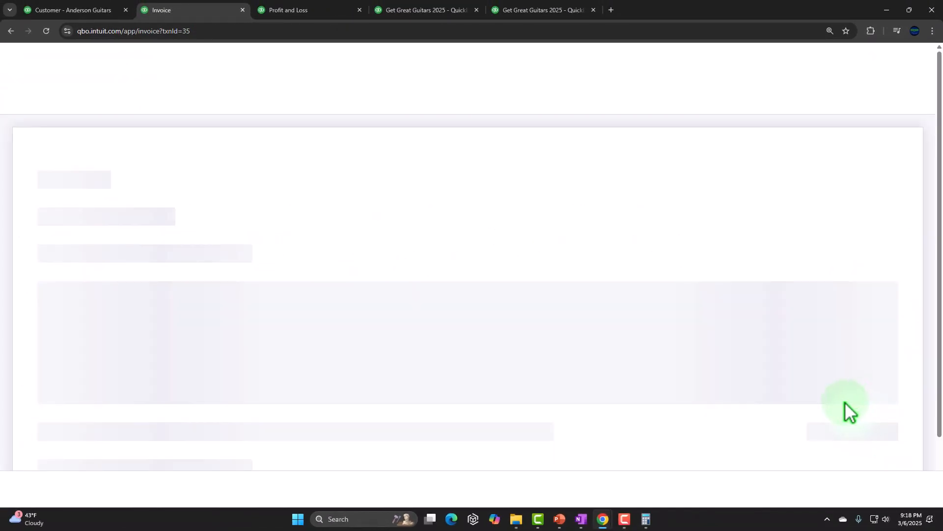
scroll(815, 340, "down", 3)
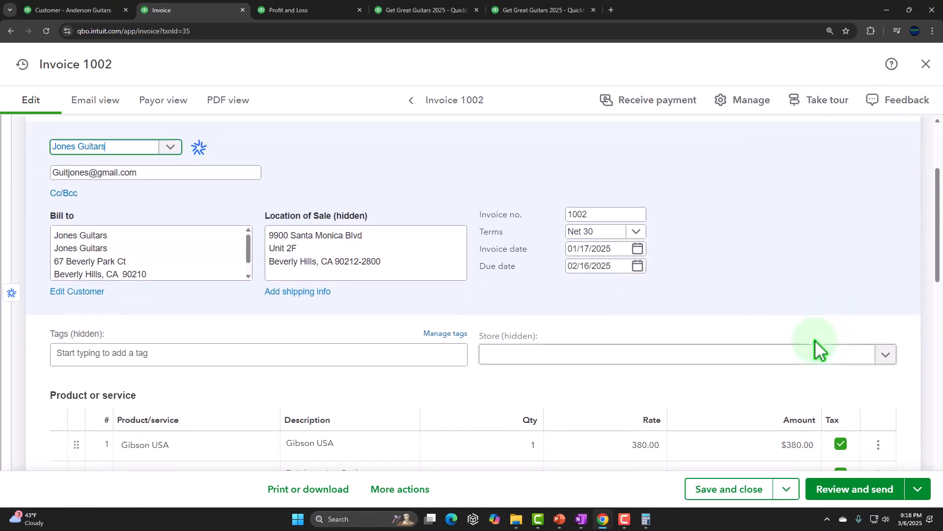
scroll(814, 340, "down", 3)
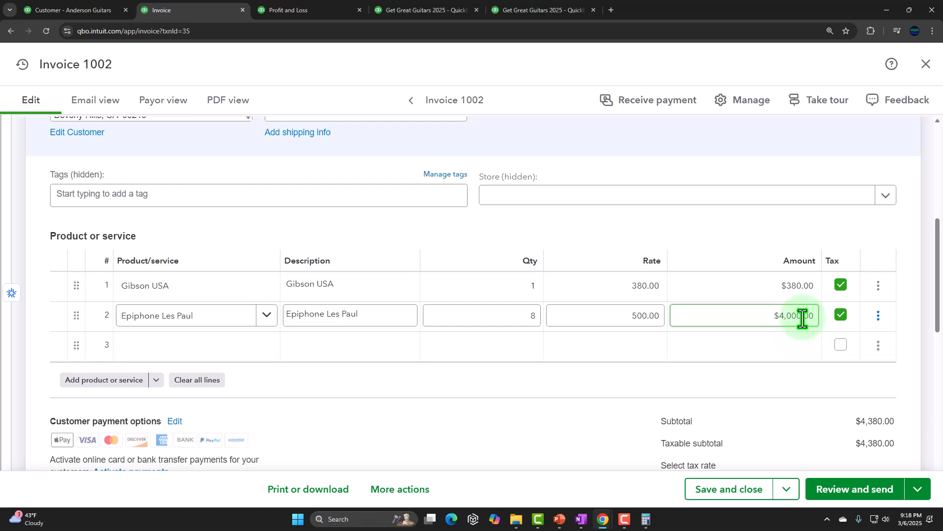
scroll(801, 321, "up", 3)
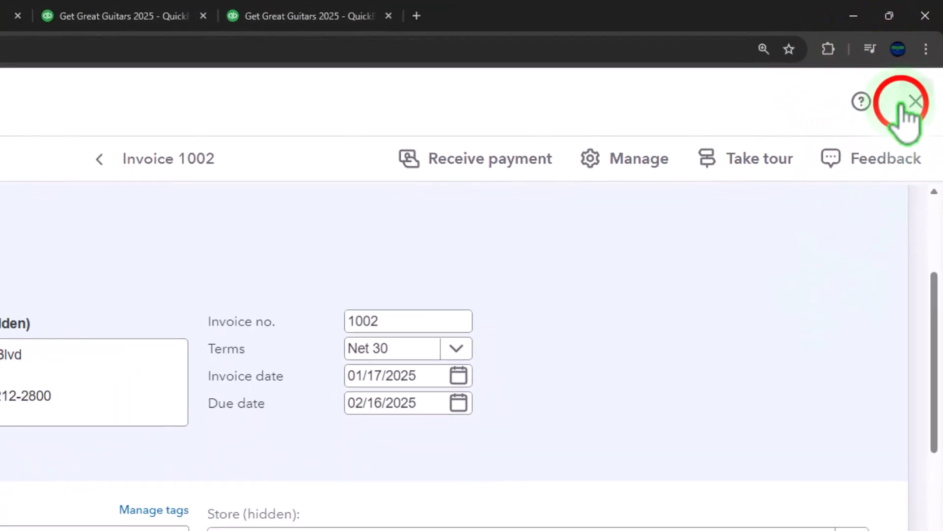
left_click(914, 102)
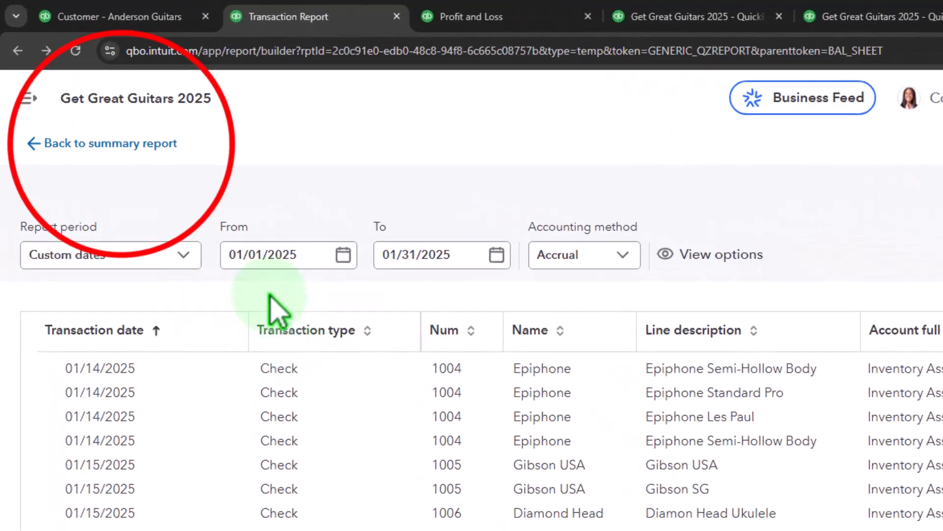
left_click(143, 156)
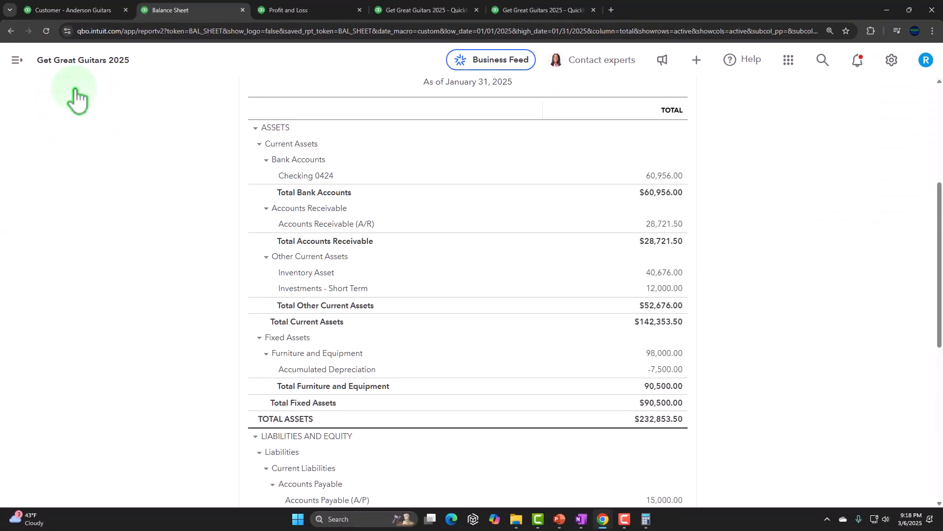
Step: Drill down into Cost of goods sold on the Profit and Loss report, review the Jones Guitars entries, and return to the report
left_click(339, 11)
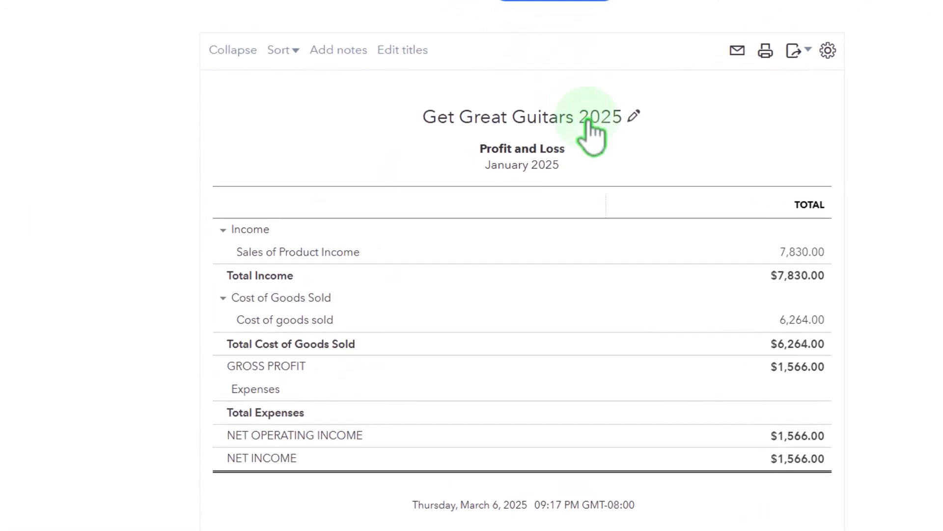
scroll(624, 236, "down", 2)
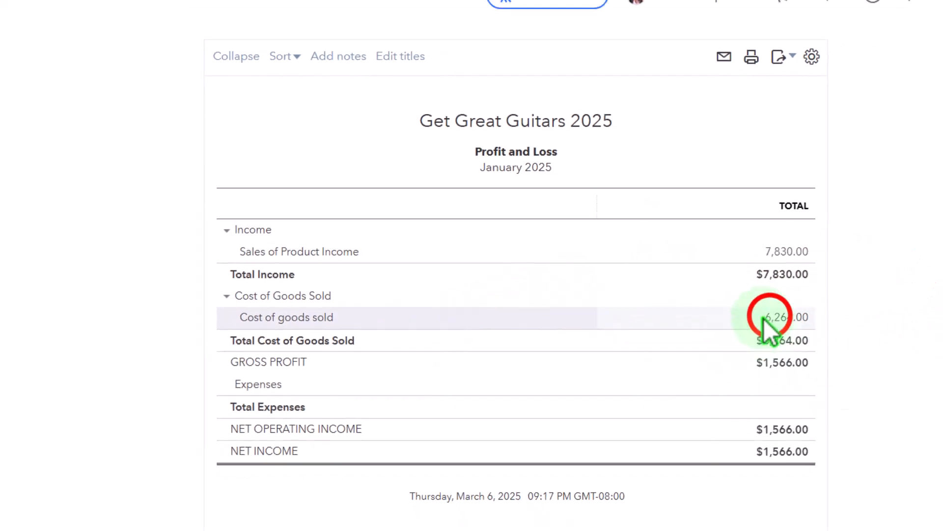
left_click(764, 320)
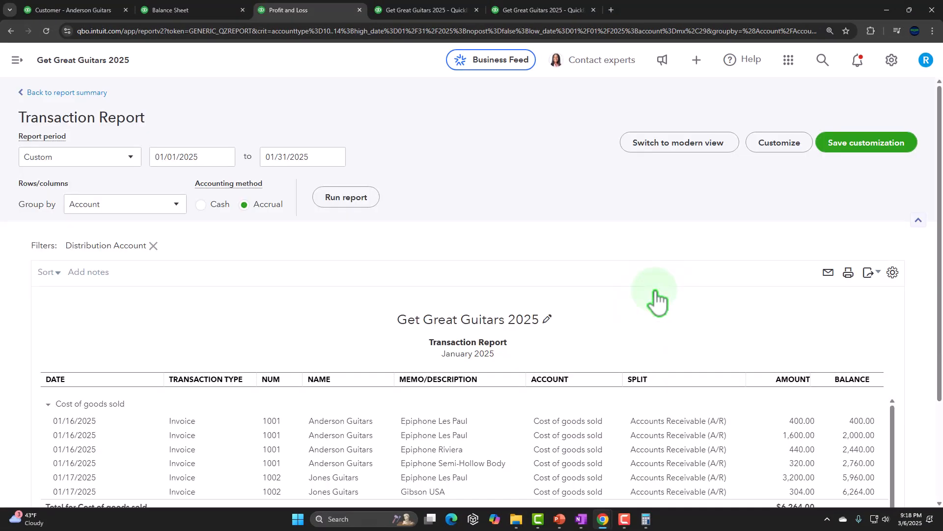
scroll(656, 302, "down", 3)
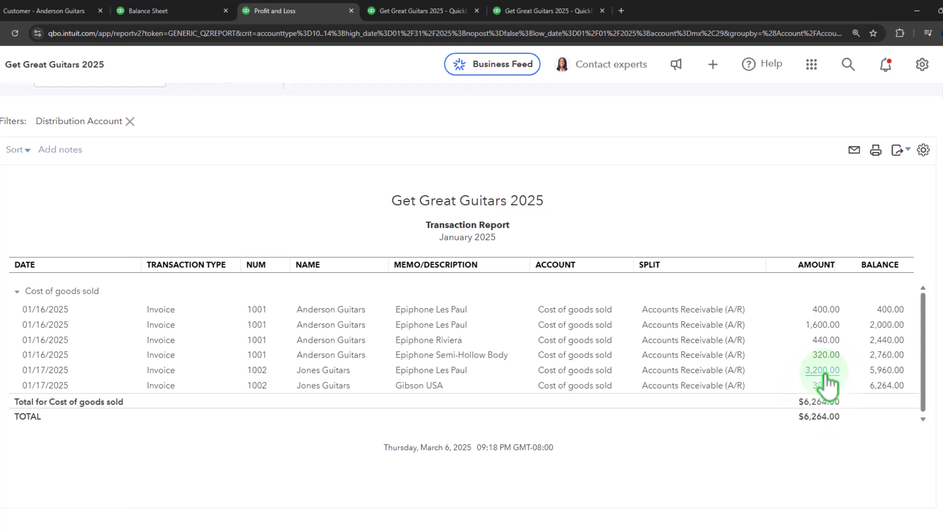
scroll(138, 374, "up", 5)
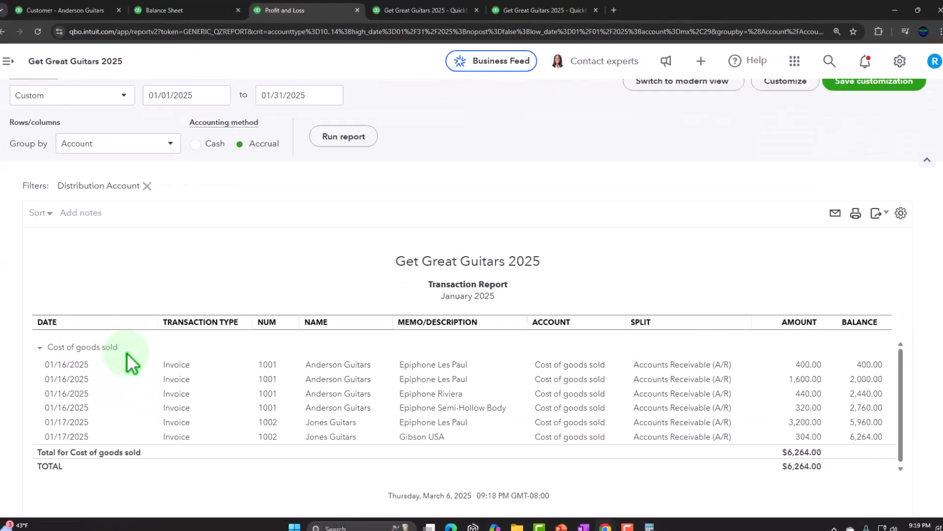
left_click(94, 131)
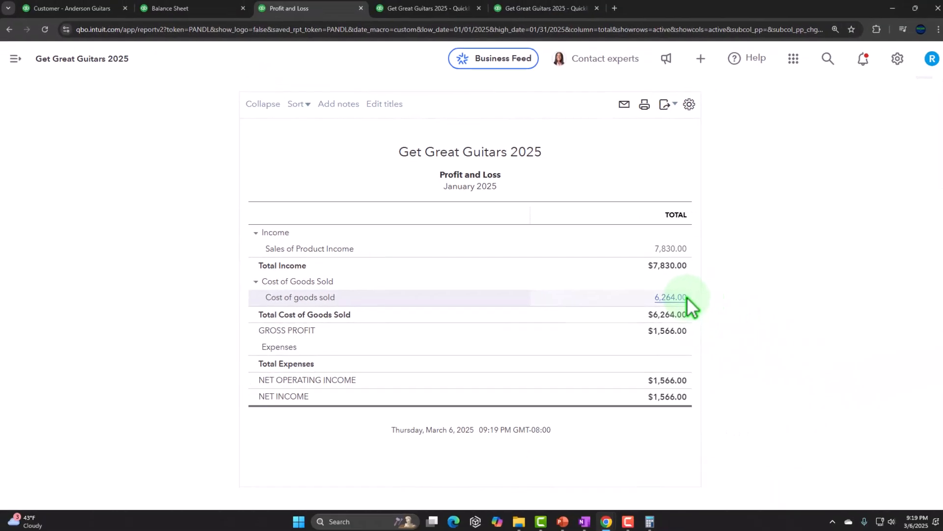
Step: Check the balance sheet's asset accounts and rerun the Inventory Valuation Summary as of 01/31/2025
left_click(163, 9)
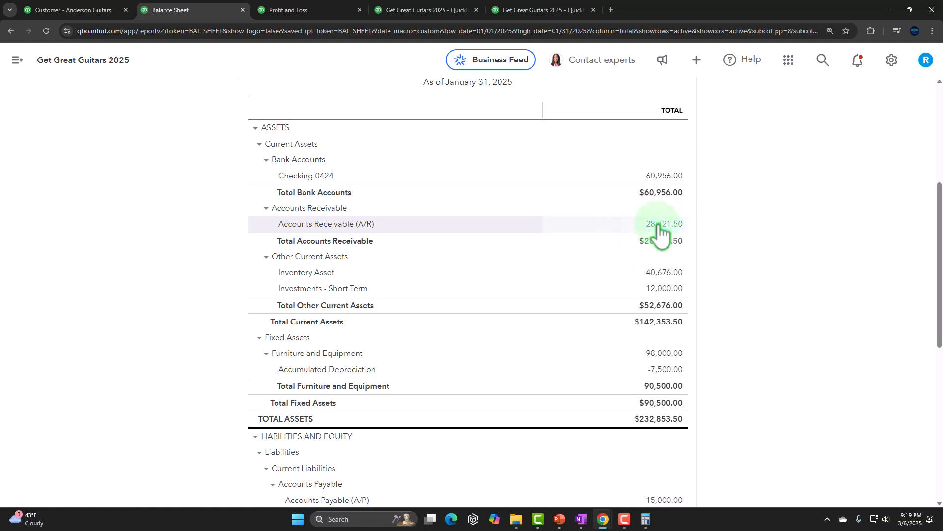
left_click(549, 10)
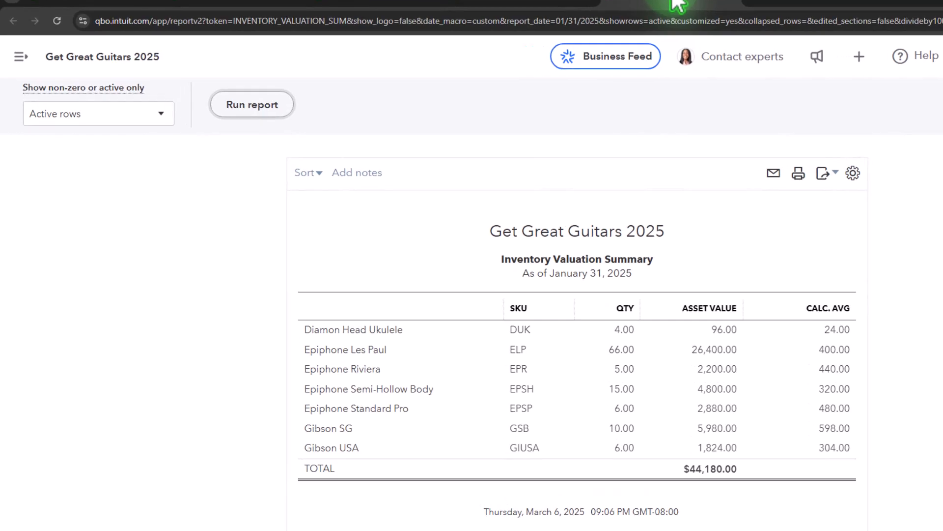
left_click(210, 106)
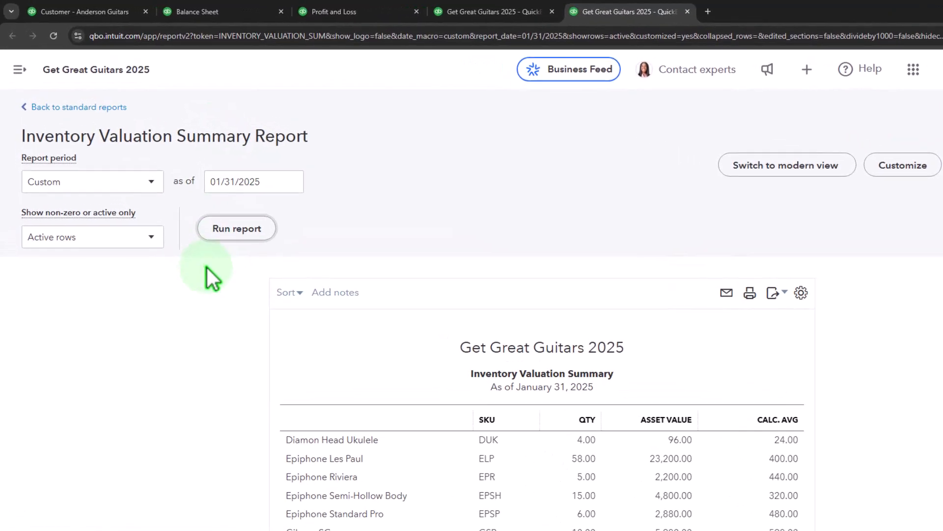
Step: Rerun the Customer Balance Detail report and compare its total with Accounts Receivable on the balance sheet
left_click(555, 13)
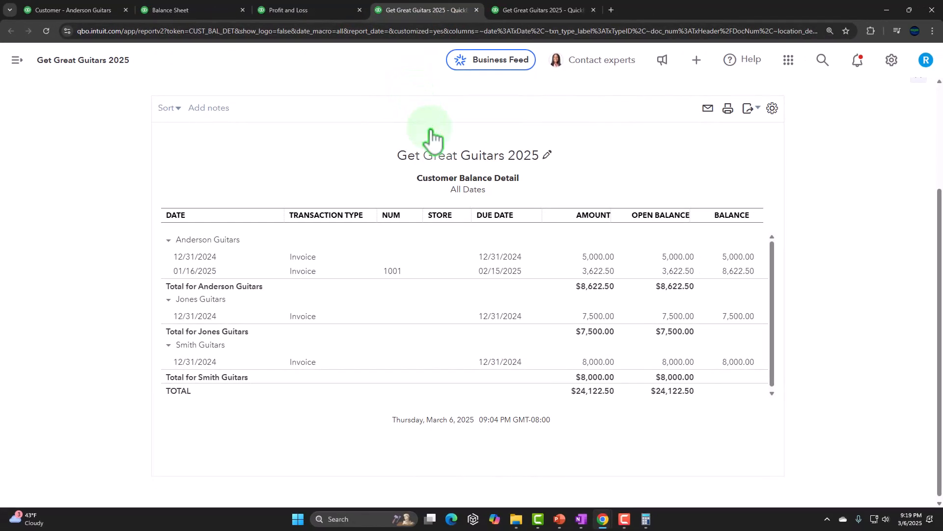
scroll(595, 189, "up", 5)
left_click(202, 199)
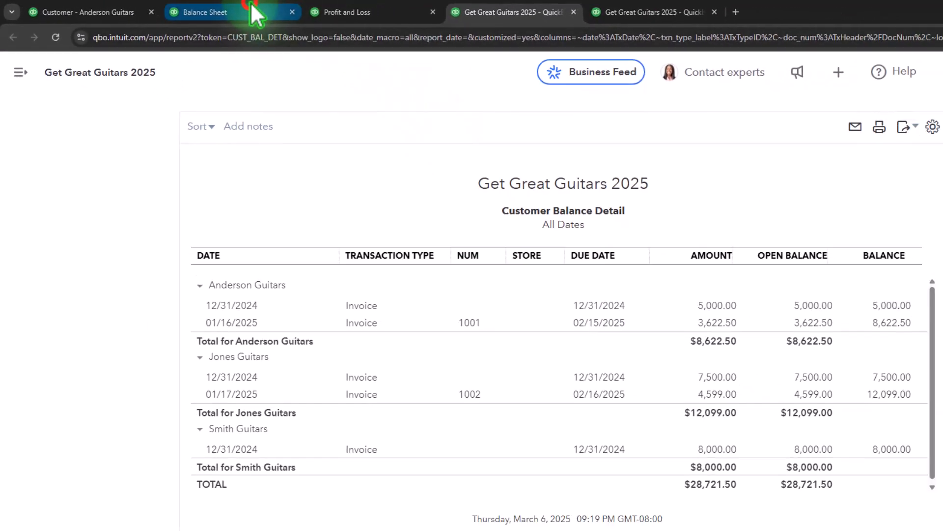
left_click(252, 10)
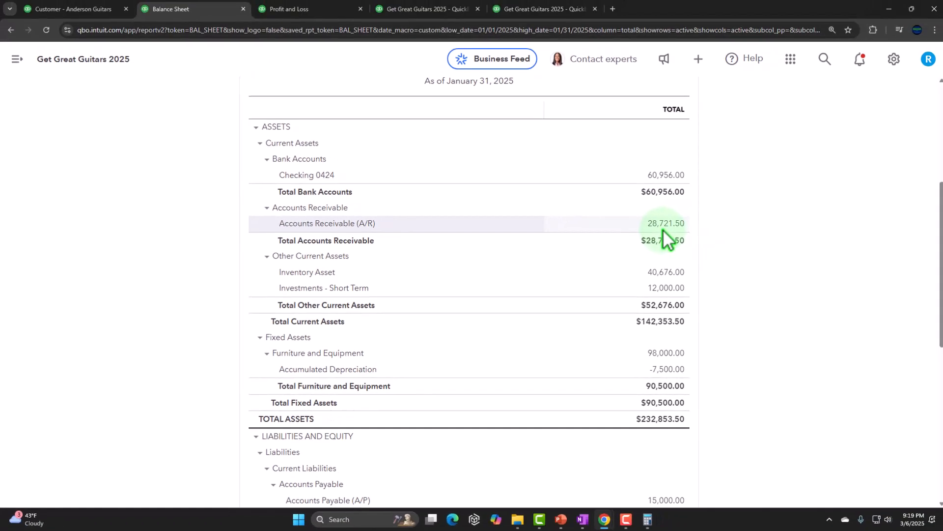
left_click(442, 9)
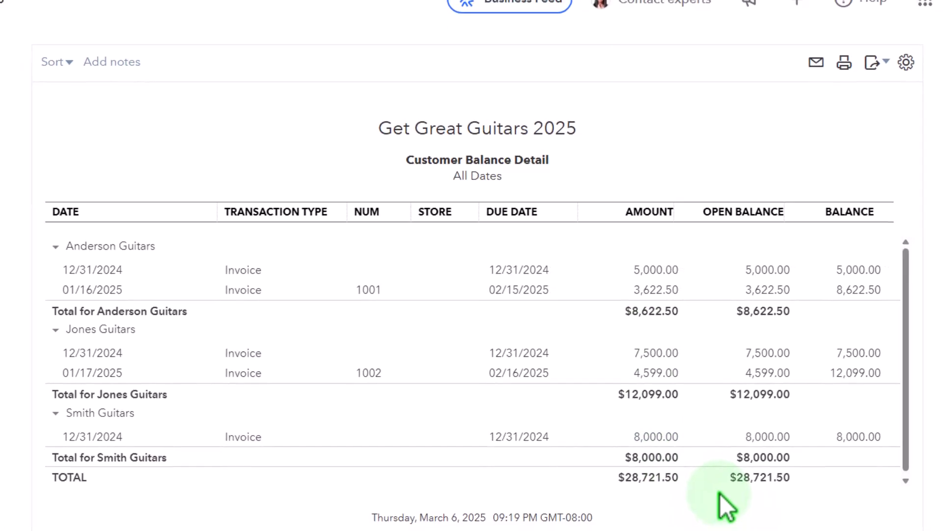
Step: Compare Inventory Asset on the balance sheet with the Inventory Valuation Summary as of January 31, 2025
left_click(249, 10)
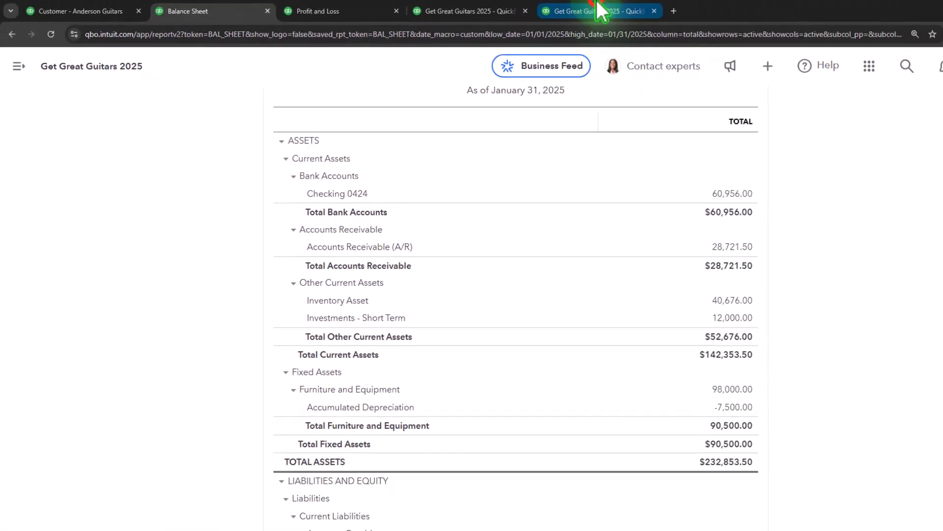
left_click(601, 10)
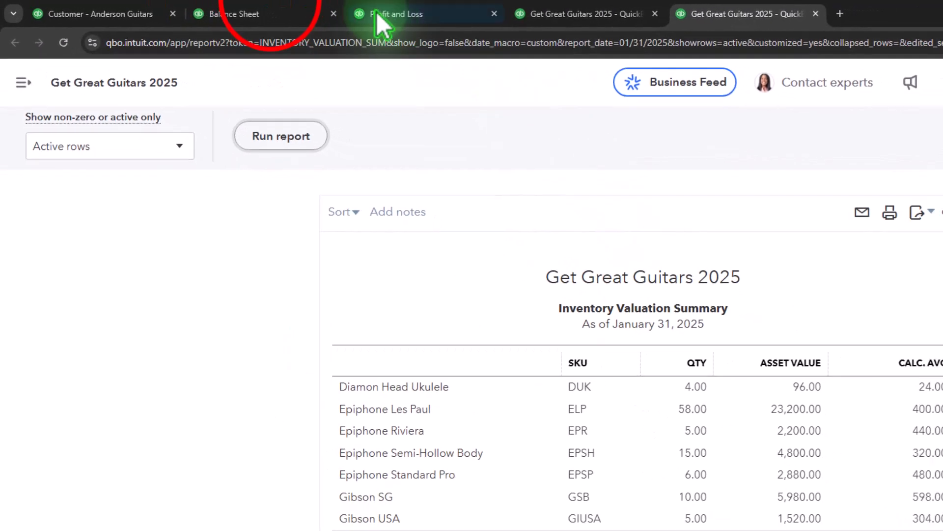
left_click(234, 13)
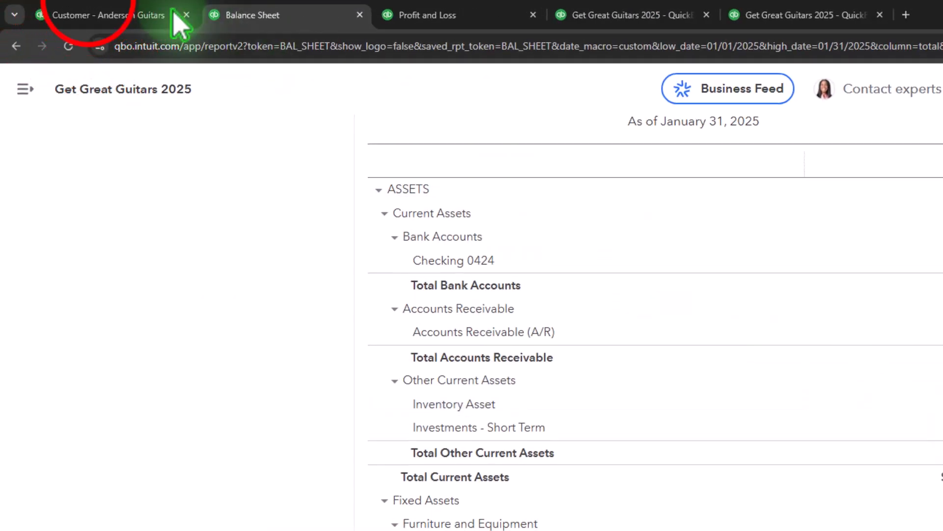
Step: Open the sales invoice list, view its status filter options, and review the unpaid invoices from the last 12 months
left_click(76, 14)
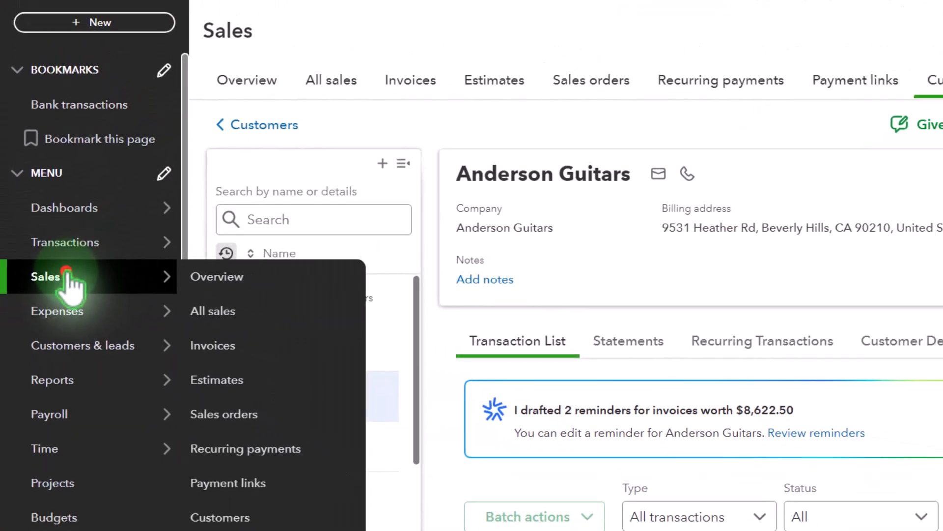
left_click(42, 276)
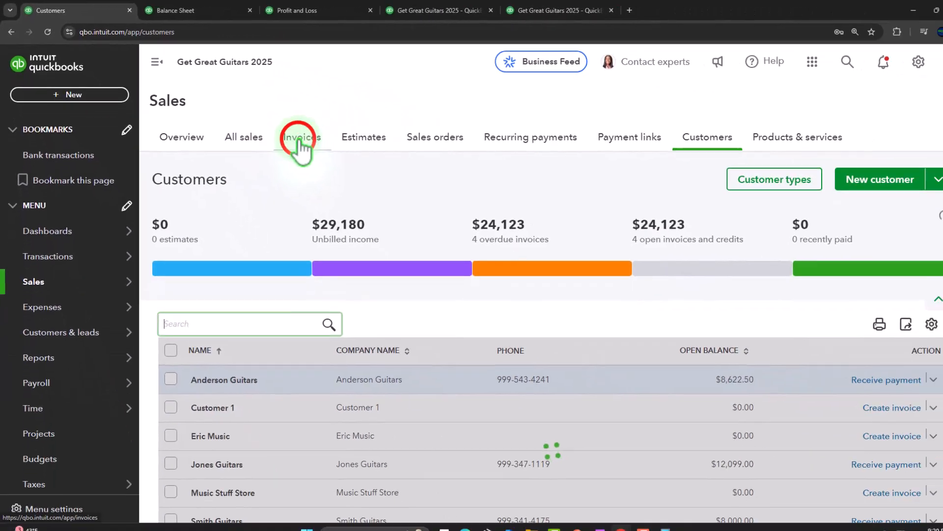
left_click(365, 166)
left_click(219, 86)
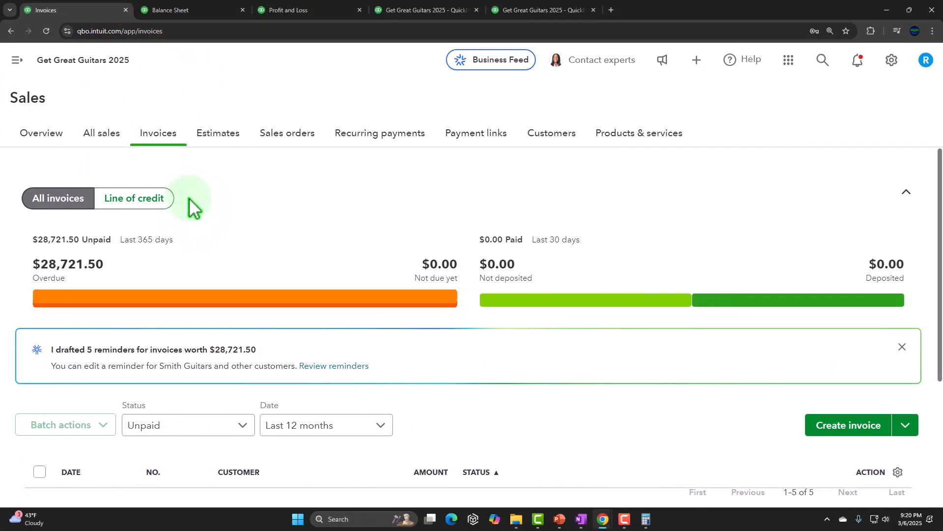
scroll(195, 206, "down", 3)
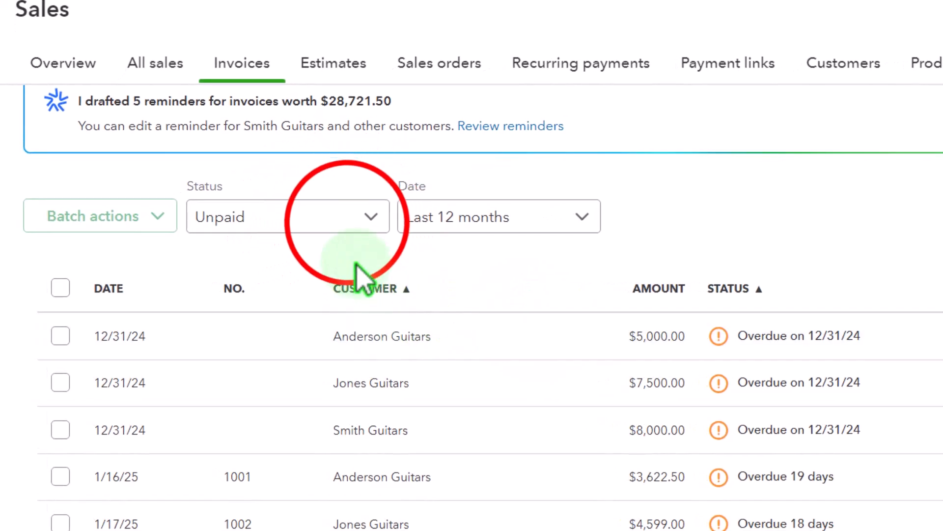
left_click(322, 223)
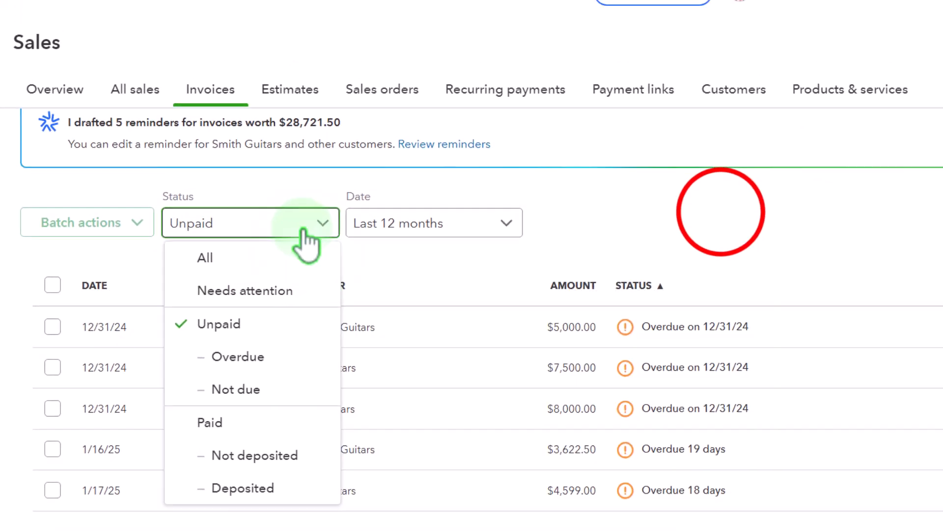
left_click(720, 212)
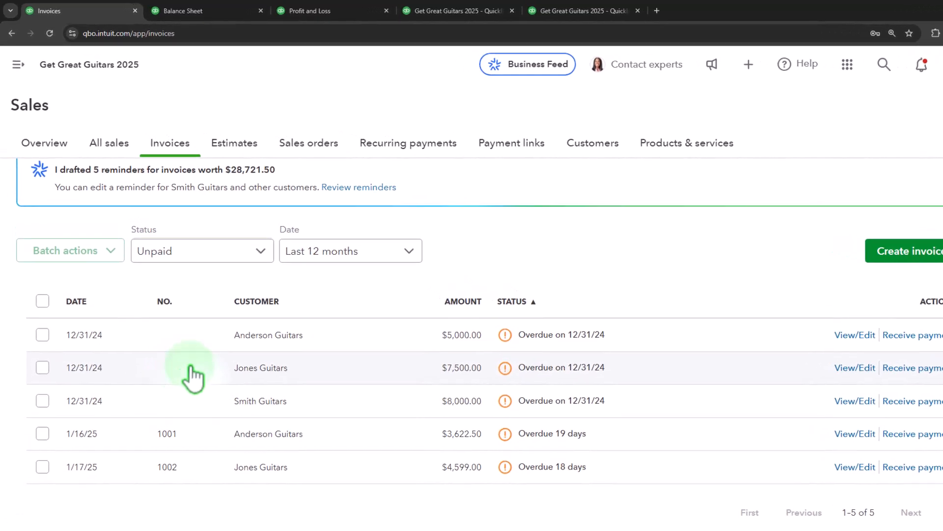
Step: Filter the customer list to open invoices and credits, and review the open invoices of Jones Guitars
left_click(560, 143)
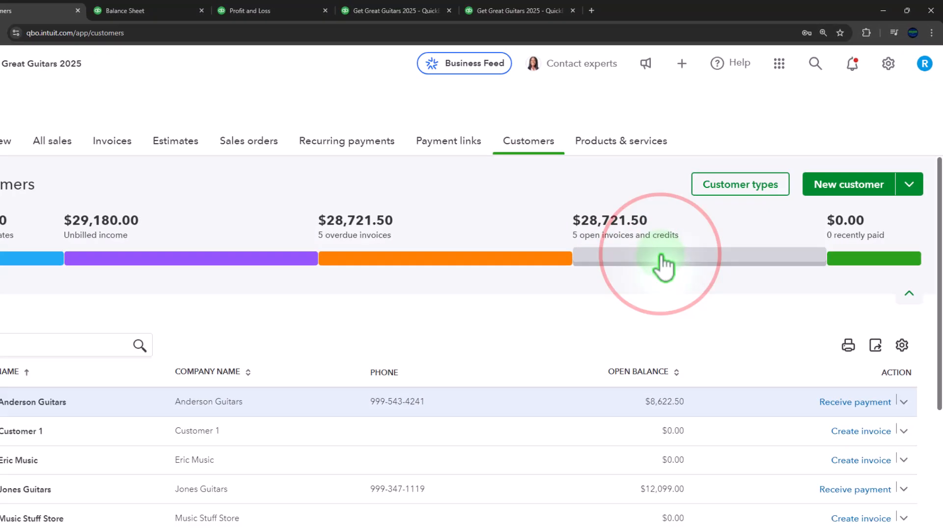
left_click(661, 256)
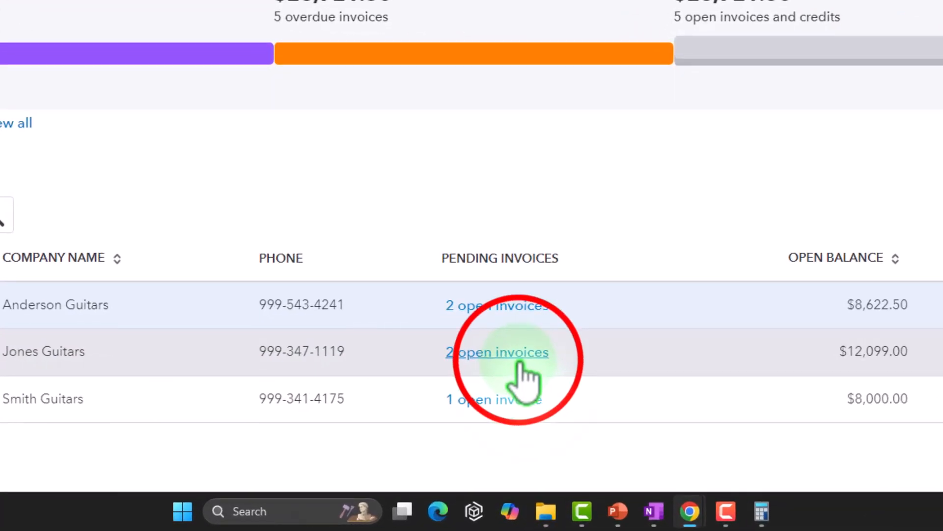
left_click(520, 366)
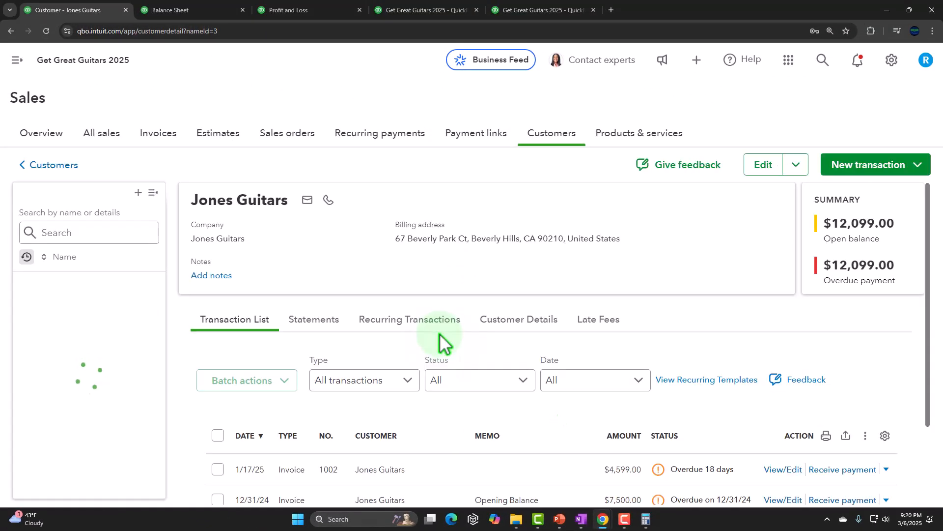
scroll(443, 337, "down", 3)
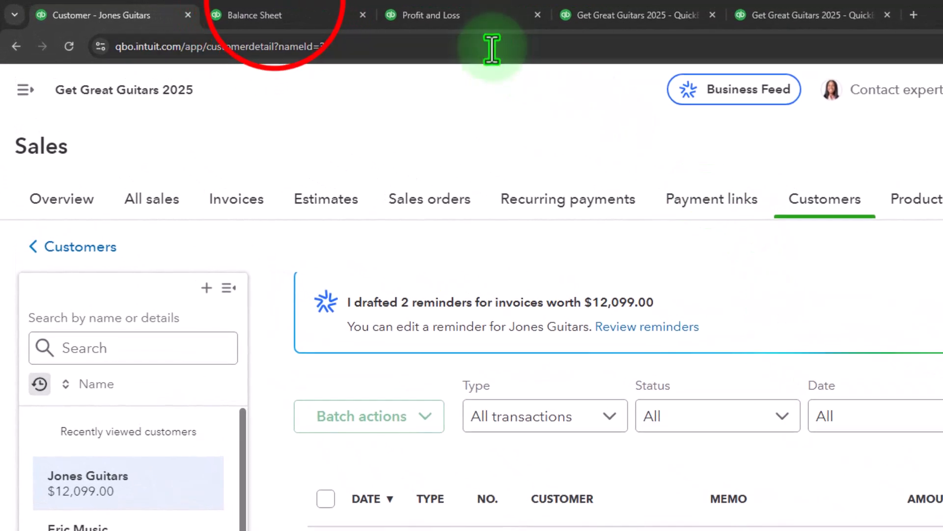
Step: Review the balance sheet down through liabilities and equity, and check the January 2025 Profit and Loss report
left_click(260, 15)
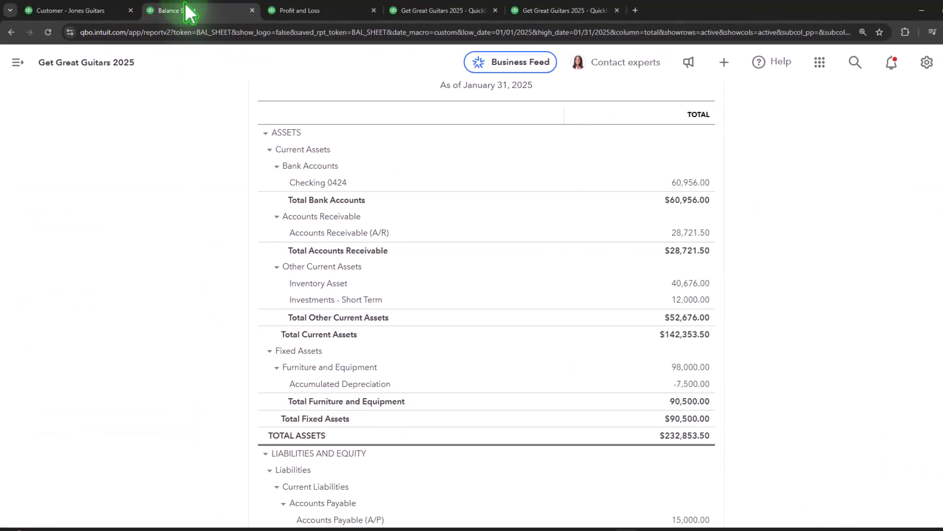
scroll(202, 341, "down", 5)
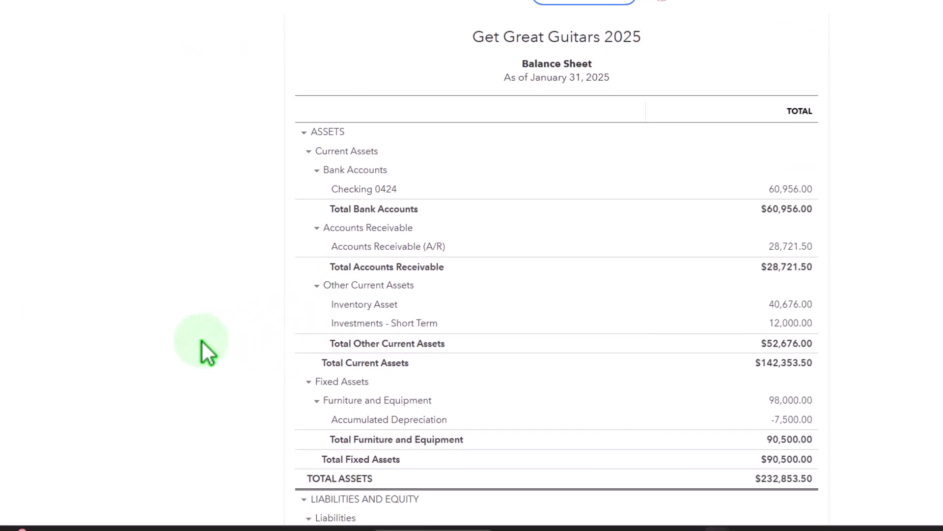
scroll(202, 341, "down", 5)
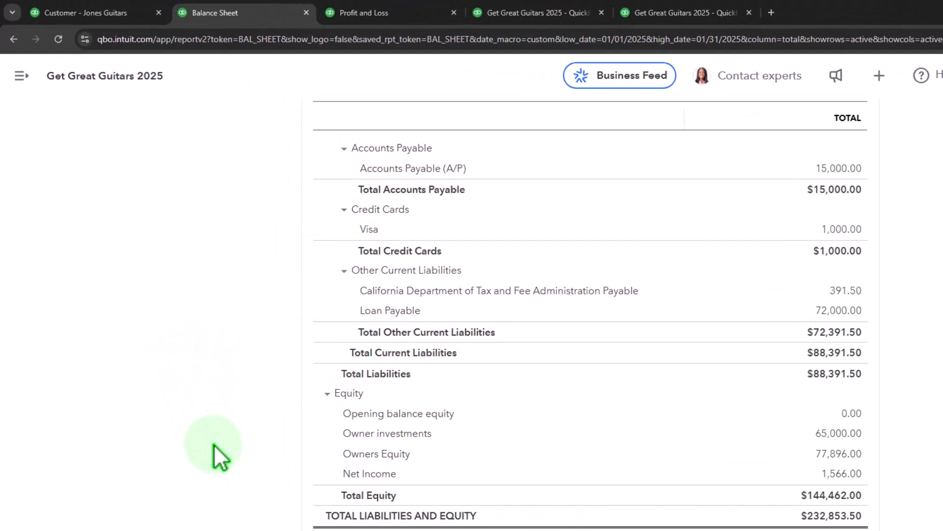
left_click(366, 12)
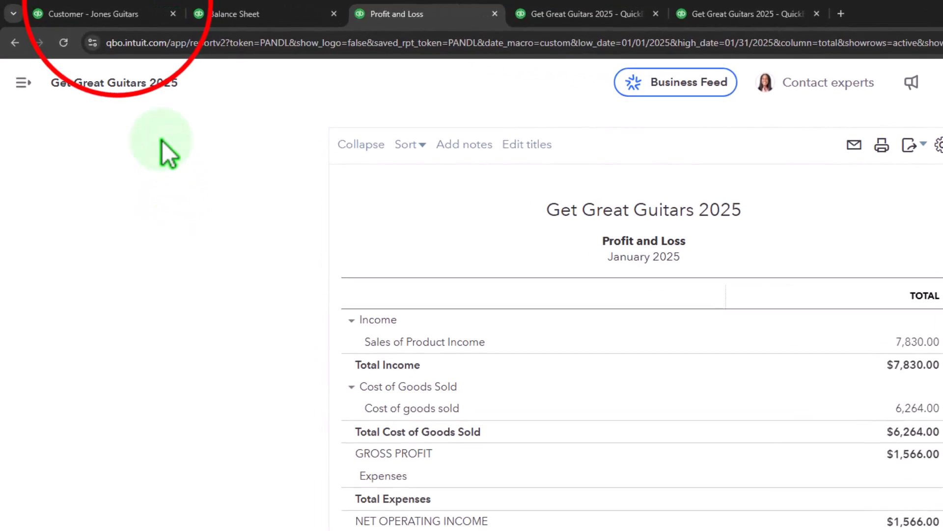
Step: Find the Trial Balance among the standard reports and open it in place of the Jones Guitars customer page
left_click(120, 10)
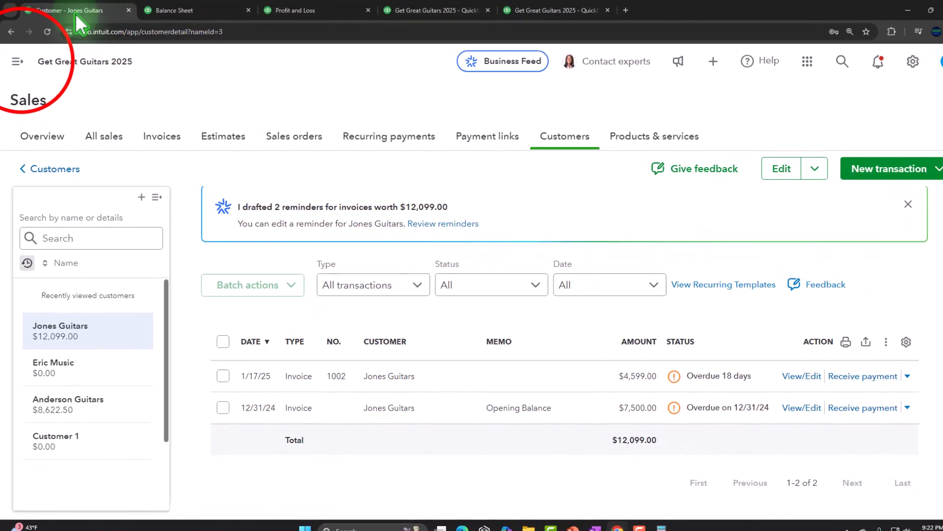
left_click(17, 61)
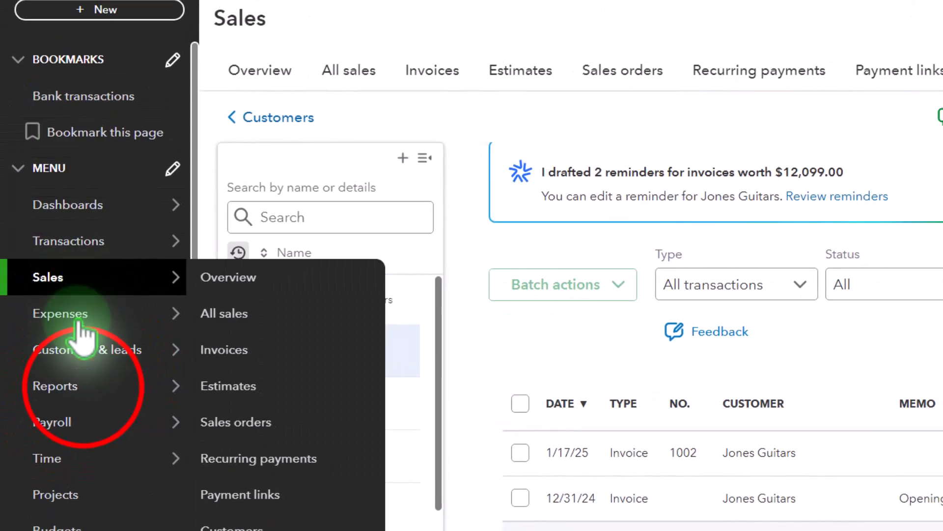
left_click(73, 386)
left_click(331, 235)
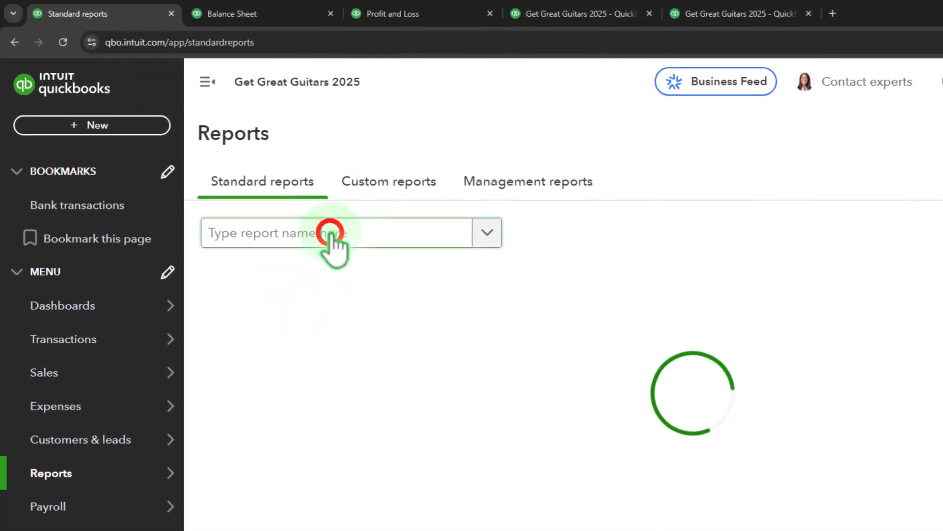
type("tri")
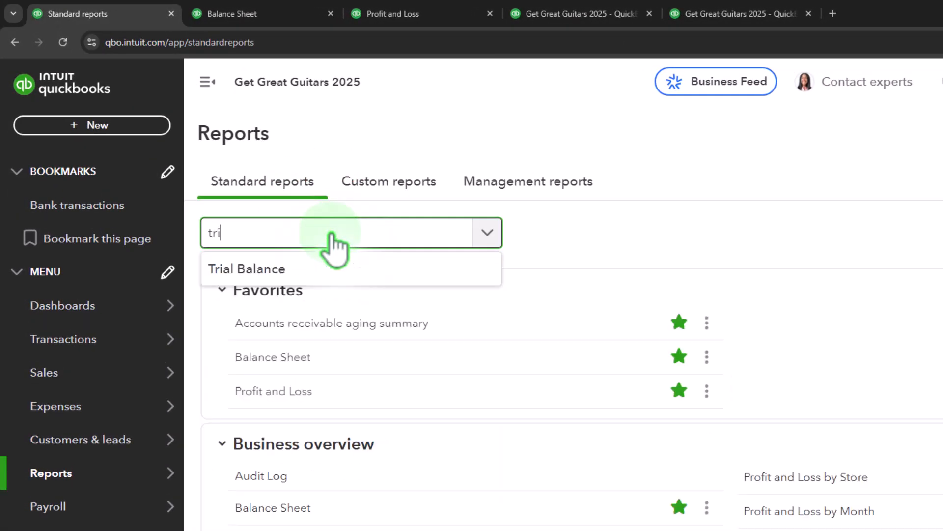
key("Down")
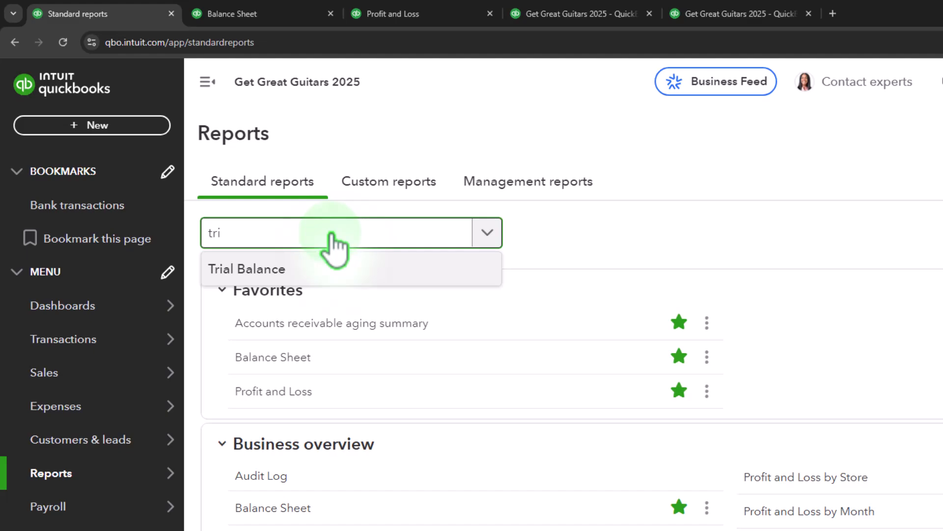
key("Return")
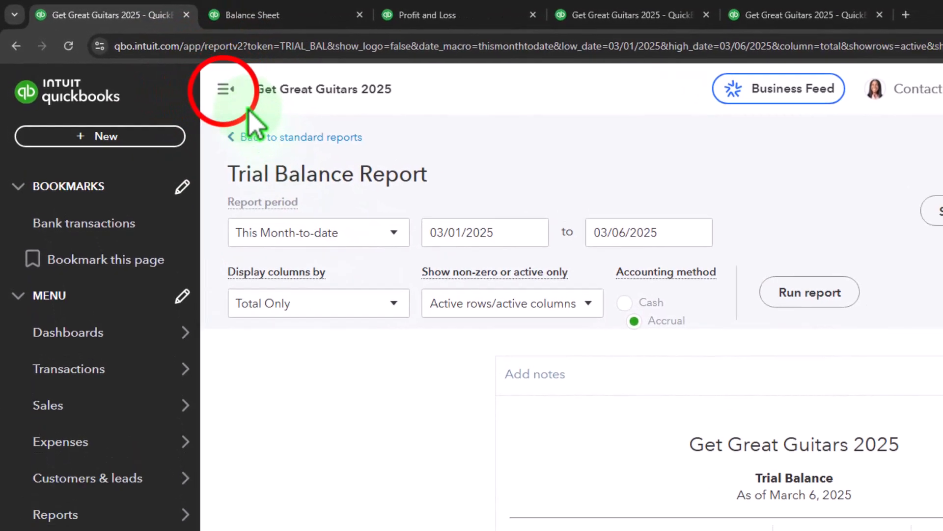
Step: Set the Trial Balance period to 01/01/2025 through 01/31/2025 and run the report with the navigation menu collapsed
left_click(225, 88)
left_click(284, 232)
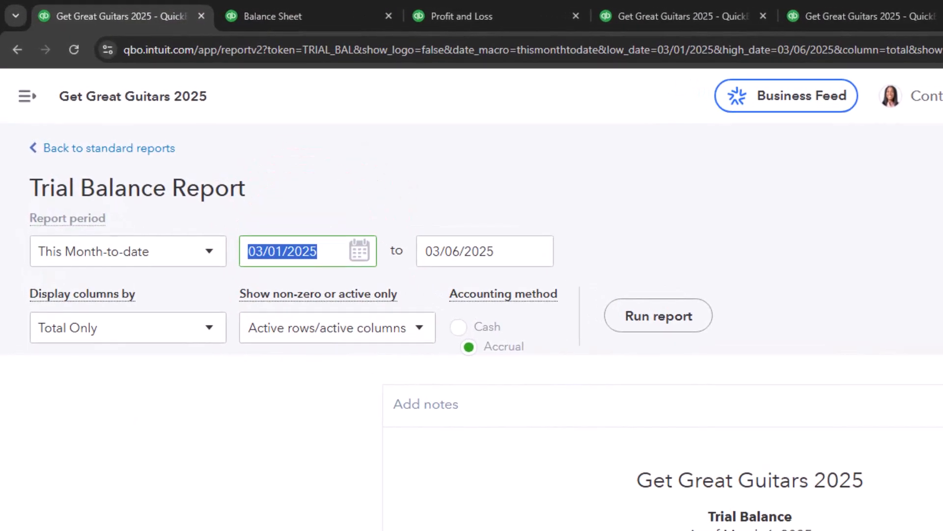
type("01012")
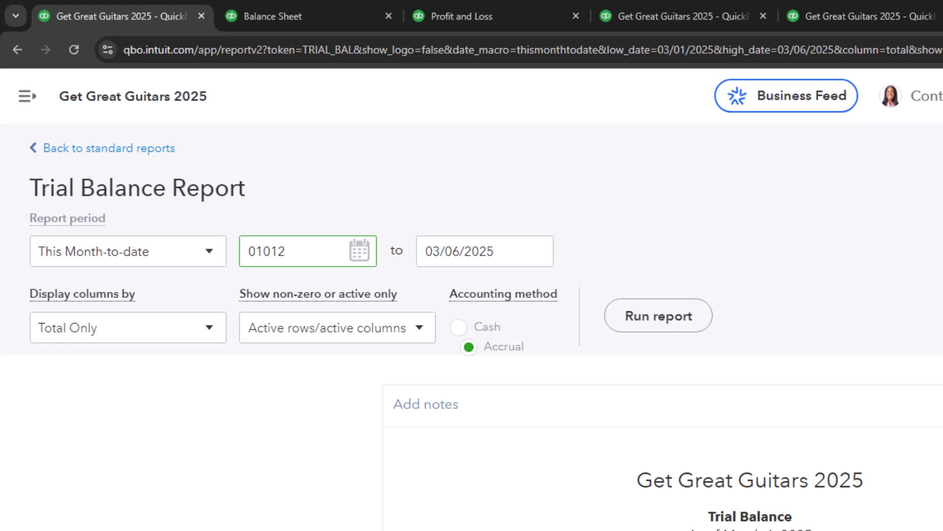
type("1/01/2025")
key("Tab")
type("0")
type("1/31/2")
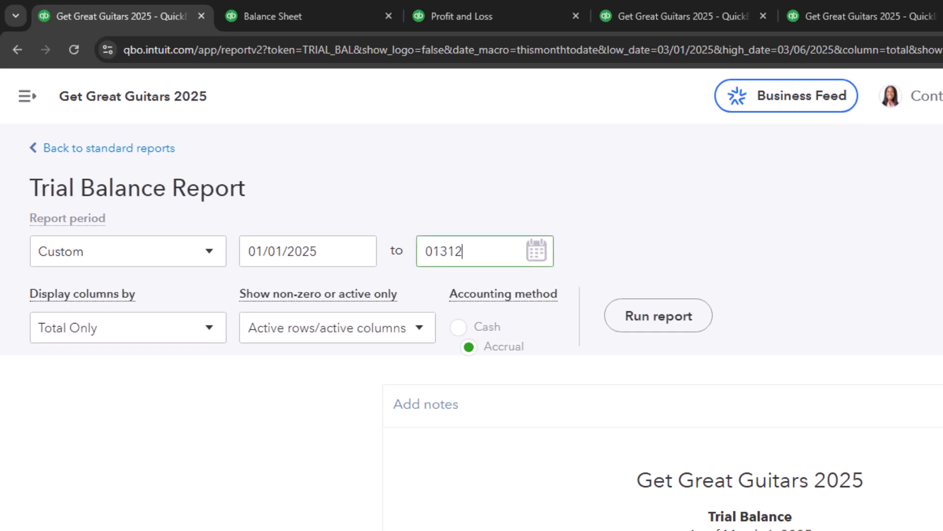
type("025")
left_click(658, 316)
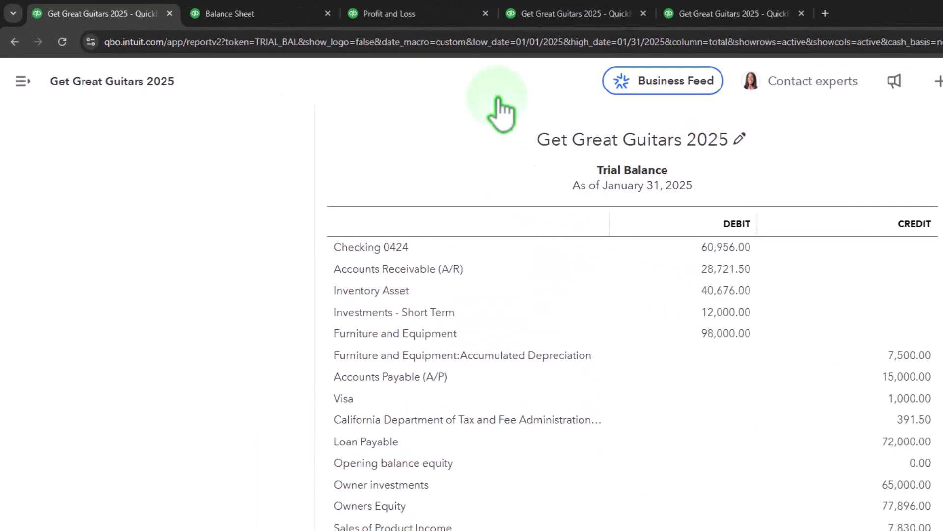
Step: Check the Profit and Loss, Inventory Valuation Summary and Trial Balance reports, and review the balance sheet's equity section and report settings
left_click(422, 14)
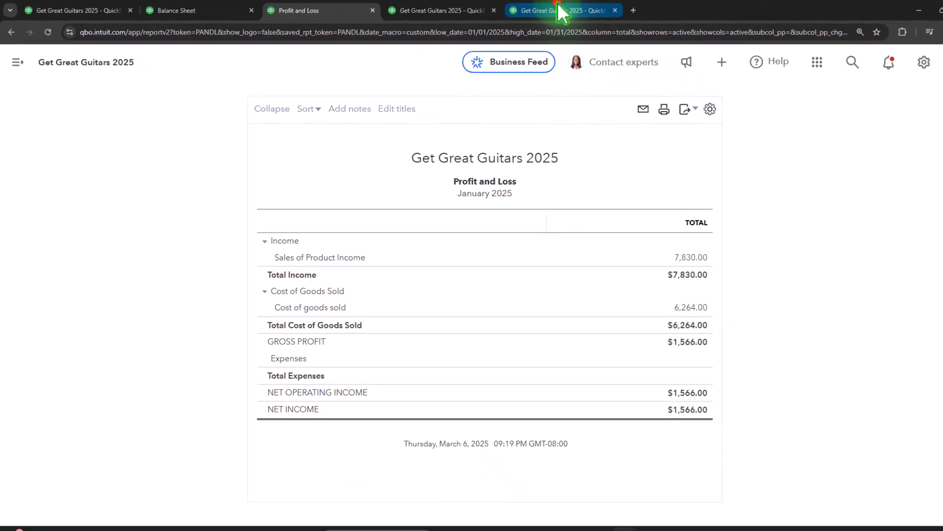
left_click(560, 12)
left_click(89, 13)
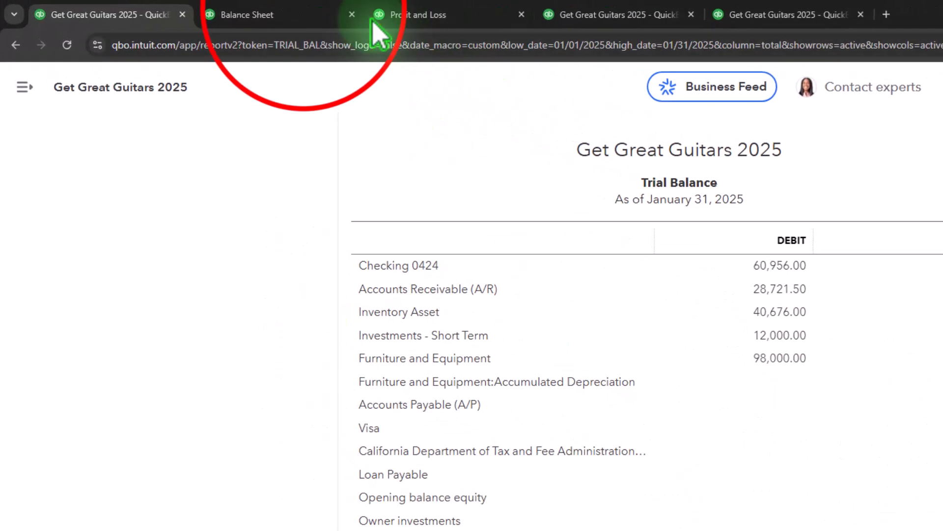
left_click(275, 15)
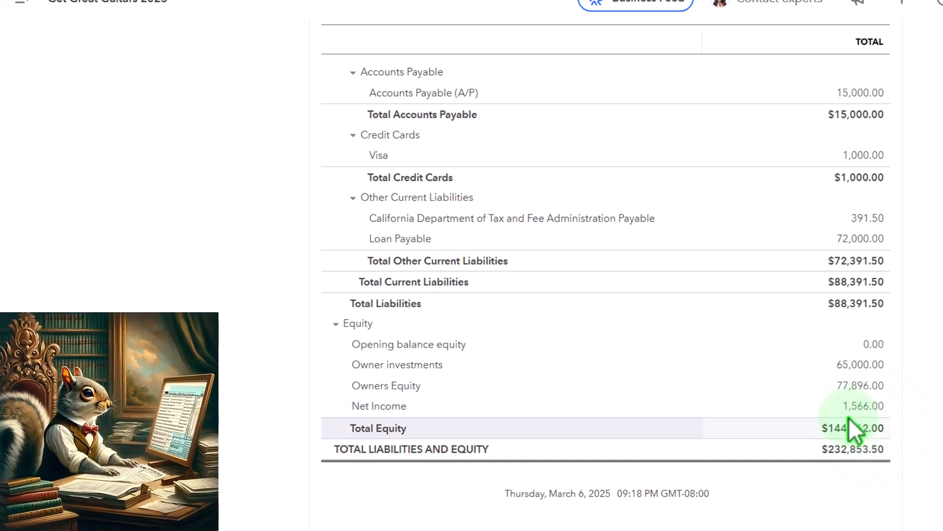
scroll(509, 375, "up", 10)
scroll(506, 386, "up", 4)
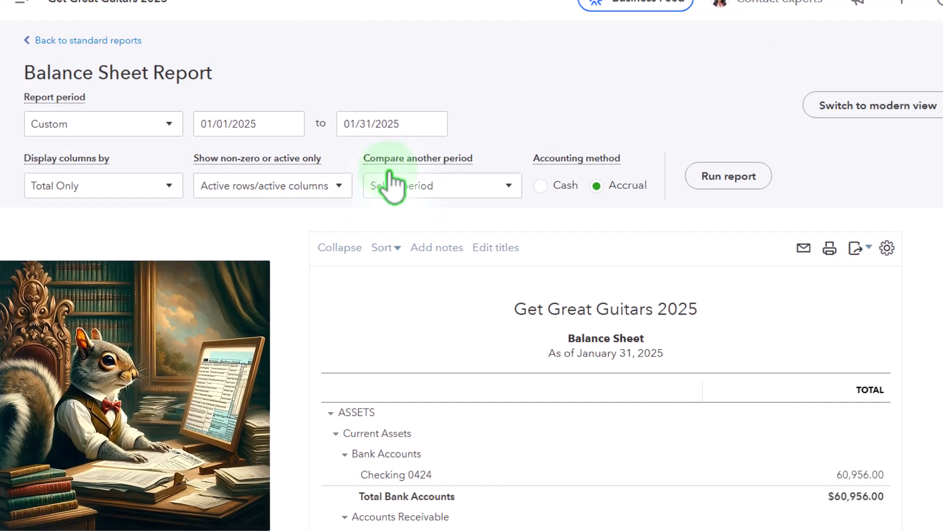
Step: Run the Balance Sheet for 02/01/2025 through 02/28/2025 and check net income and owner's equity in the equity section
left_click_drag(268, 126, 158, 122)
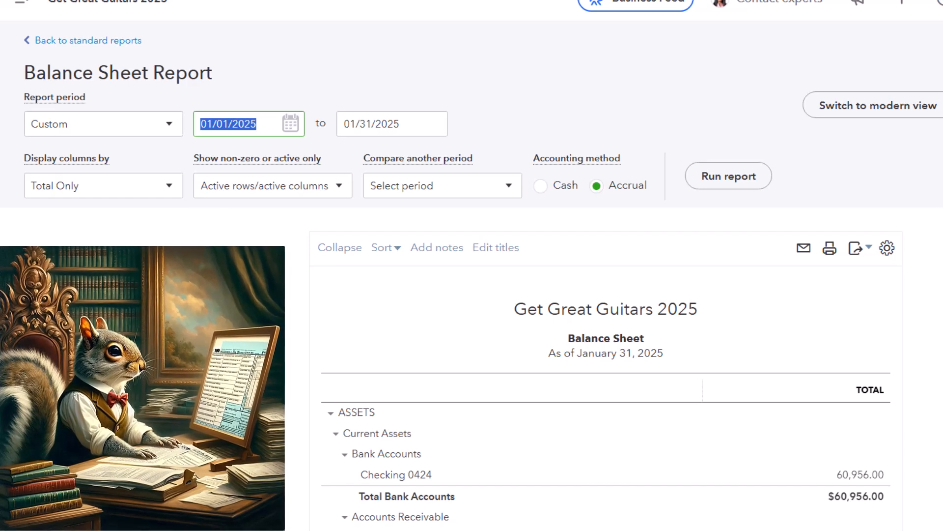
type("020125")
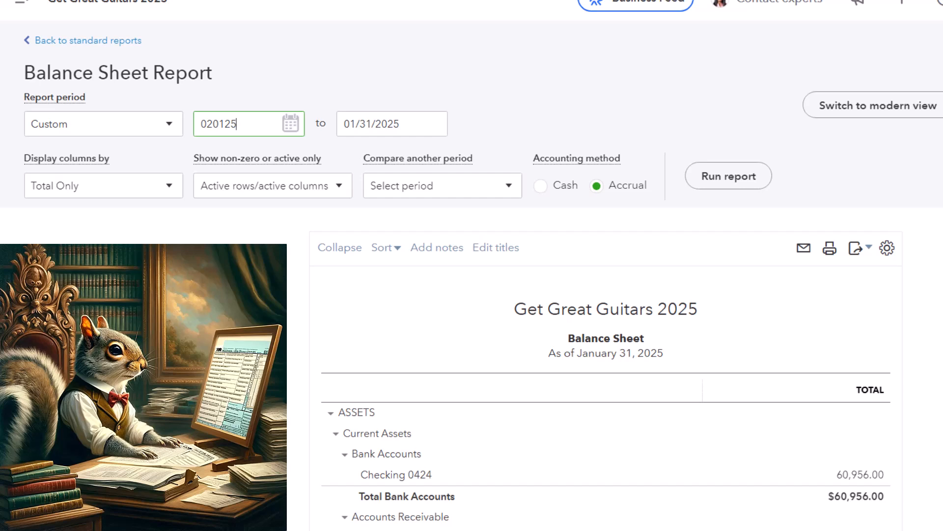
key("Tab")
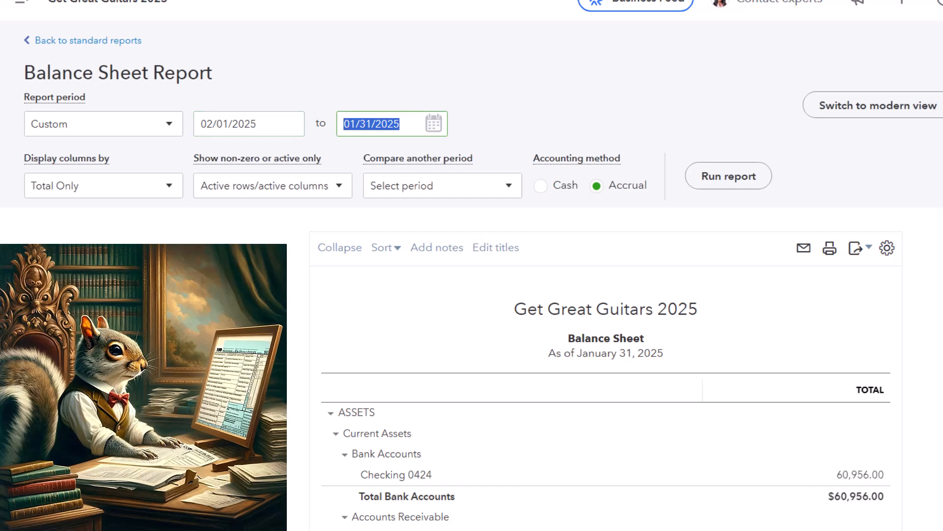
type("02/28/2025")
key("Tab")
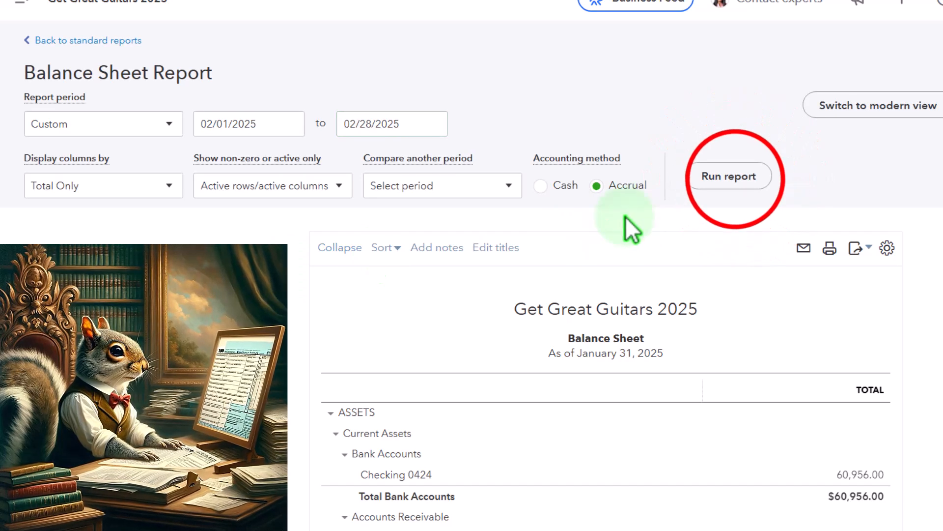
left_click(737, 182)
scroll(693, 289, "down", 15)
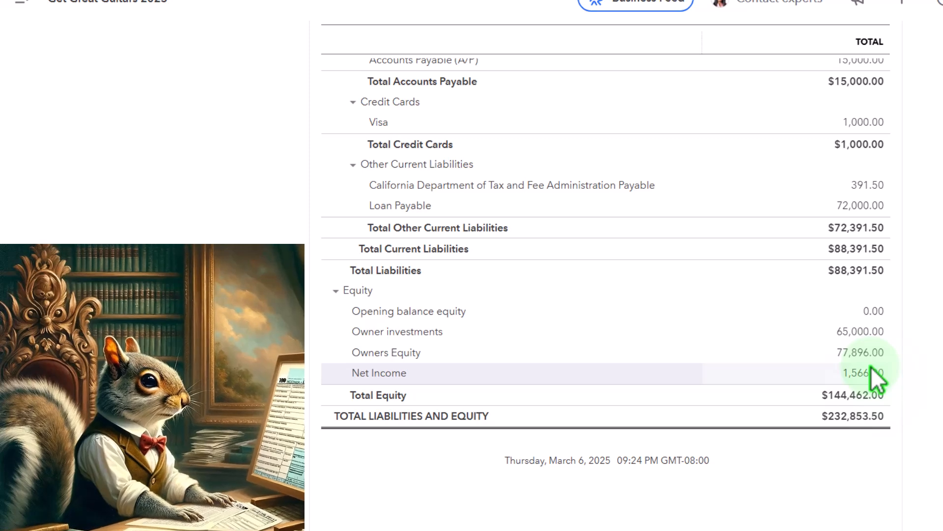
Step: Run the Balance Sheet for 01/01/2026 through 01/31/2026 and examine how net income and owner's equity are reported
scroll(322, 346, "up", 10)
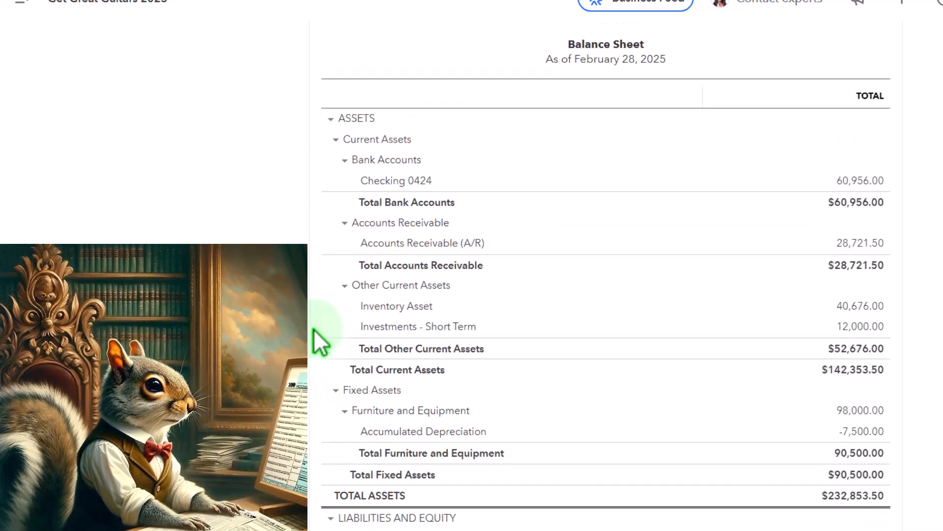
left_click(262, 124)
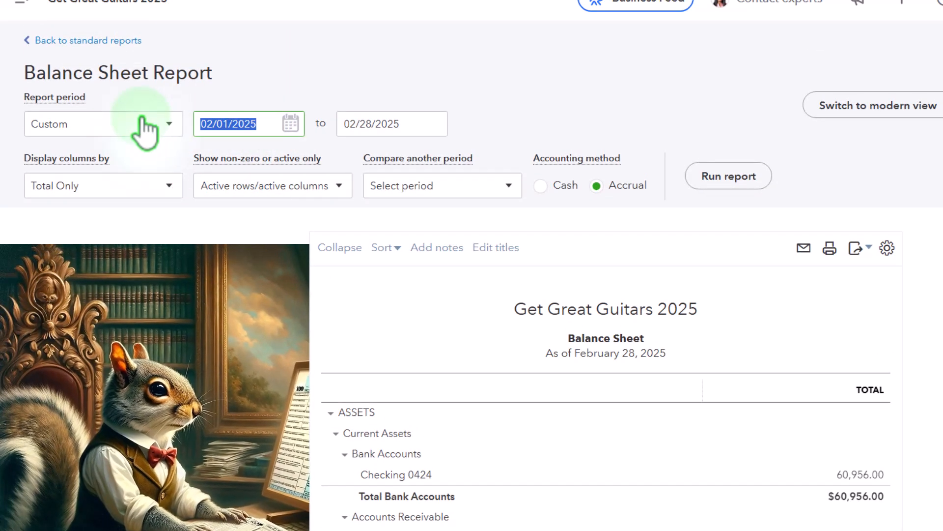
type("01/01/2026")
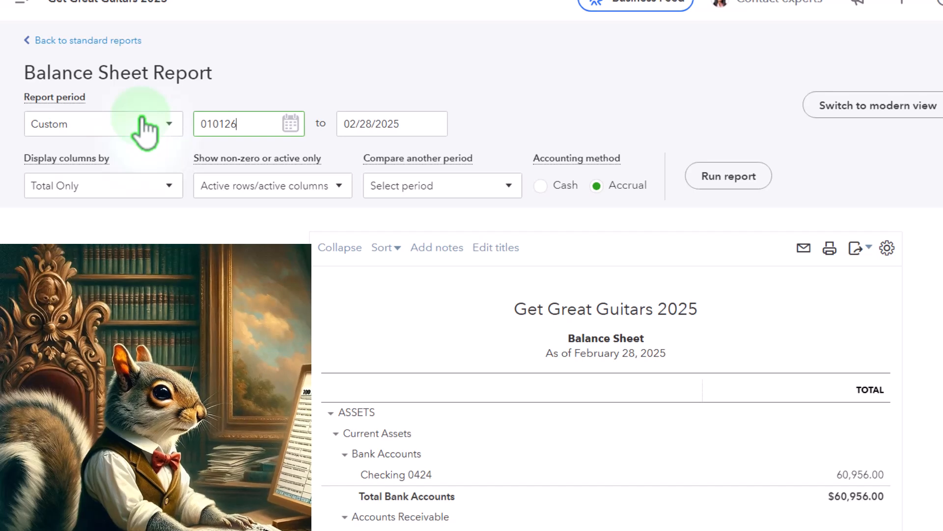
key("Tab")
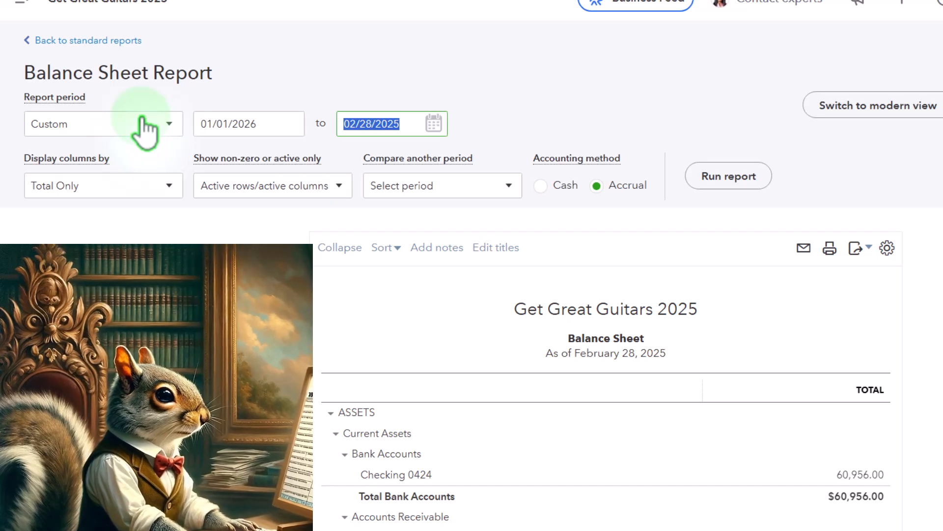
type("013126")
key("Tab")
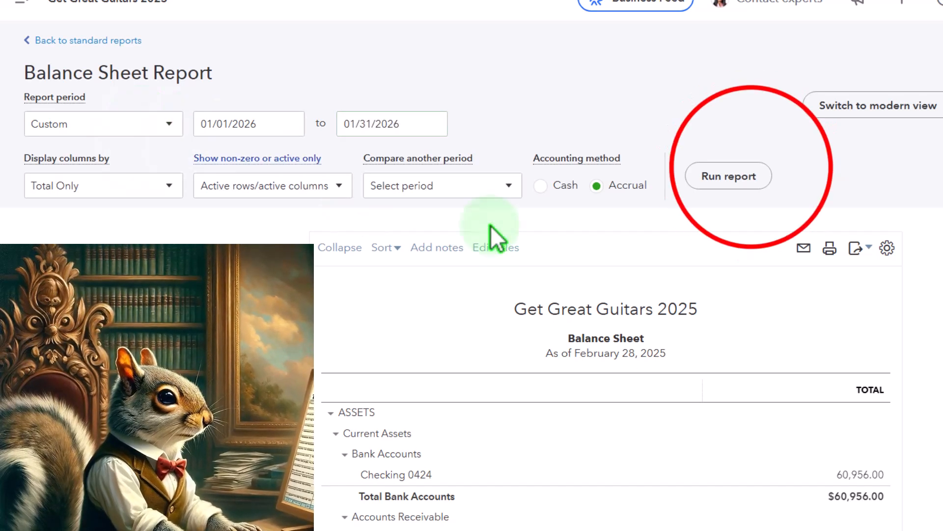
left_click(752, 172)
scroll(747, 196, "down", 12)
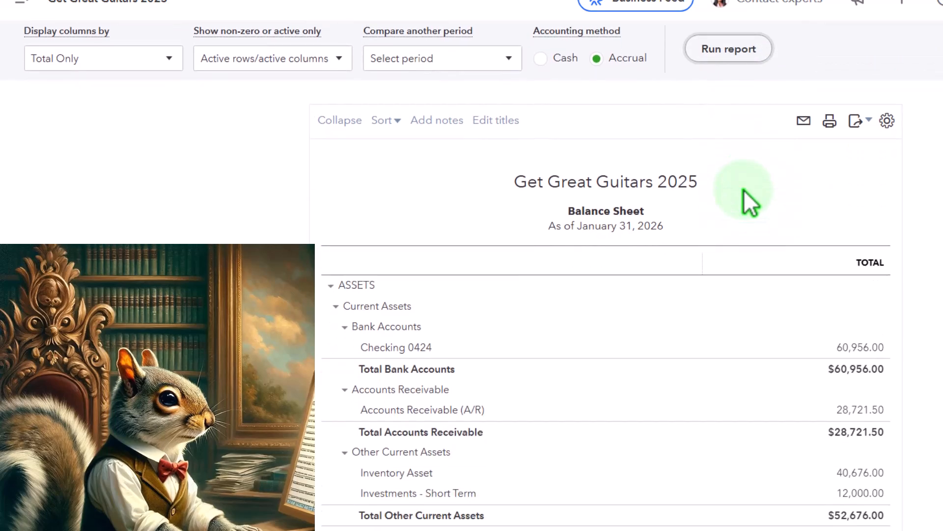
scroll(754, 237, "down", 1)
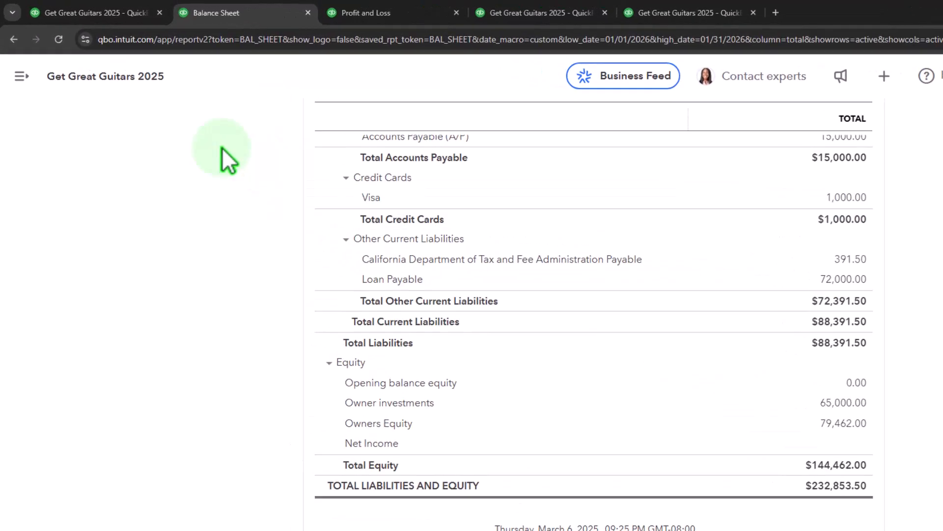
Step: Switch to the Trial Balance, run it for 02/01/2025 through 02/28/2025, and check the equity, income and cost of goods sold lines
left_click(84, 20)
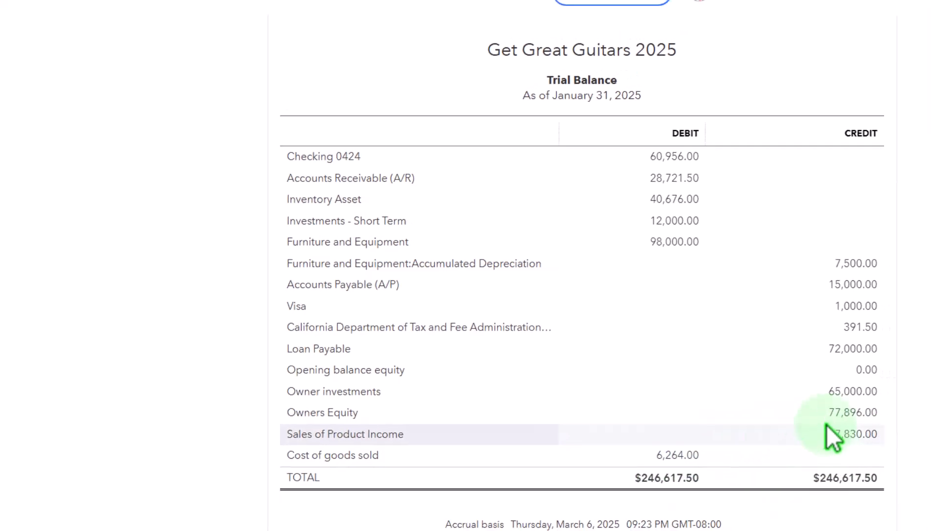
scroll(404, 416, "up", 4)
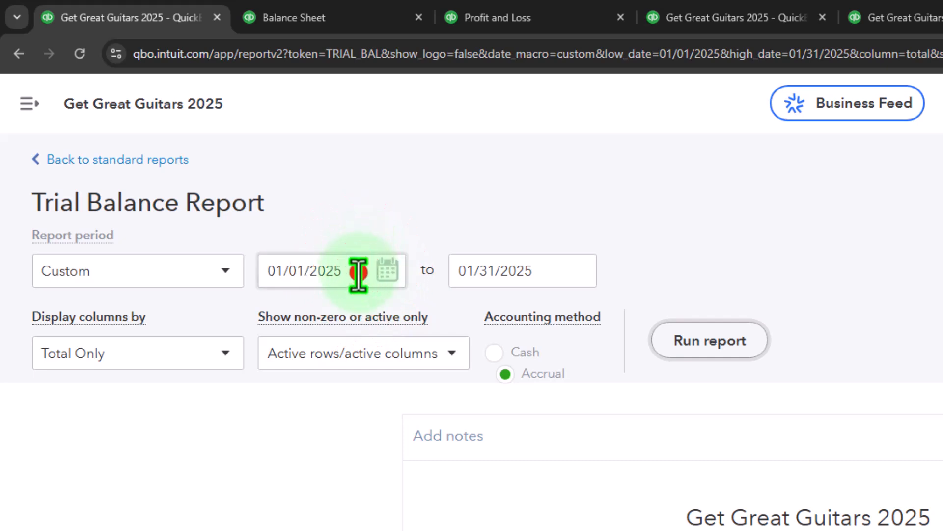
left_click(358, 273)
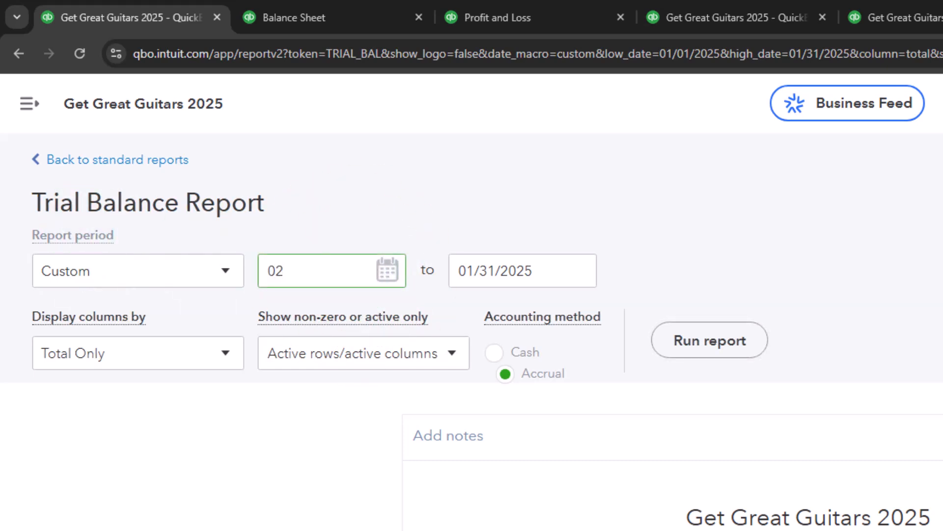
key("Tab")
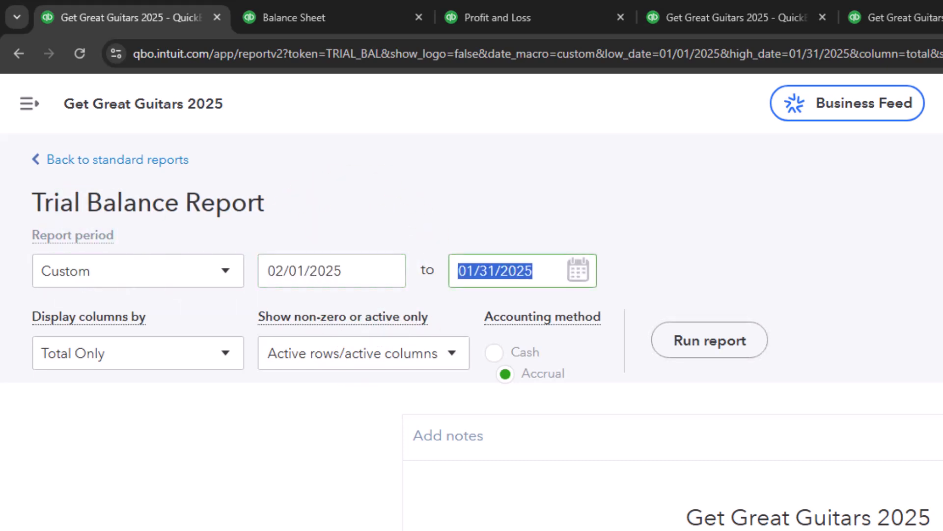
type("02/28/2025")
key("Tab")
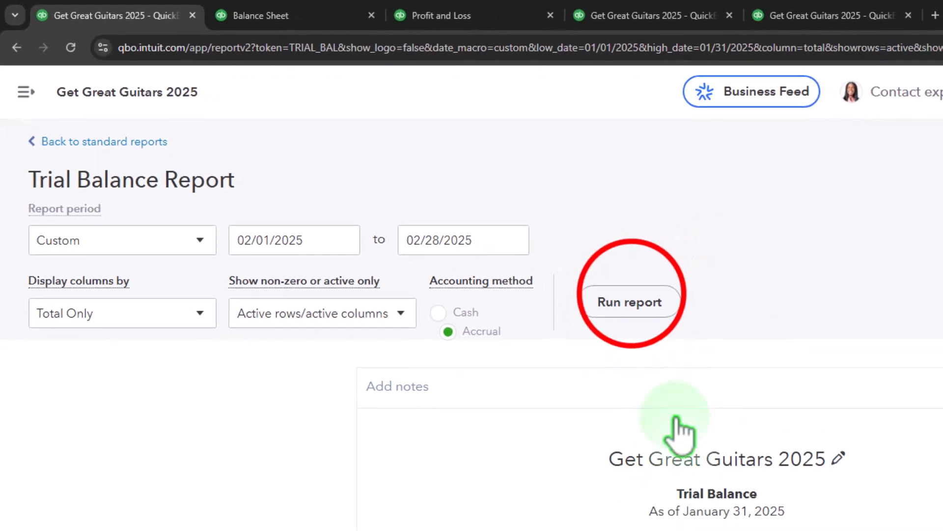
left_click(710, 340)
scroll(193, 344, "down", 2)
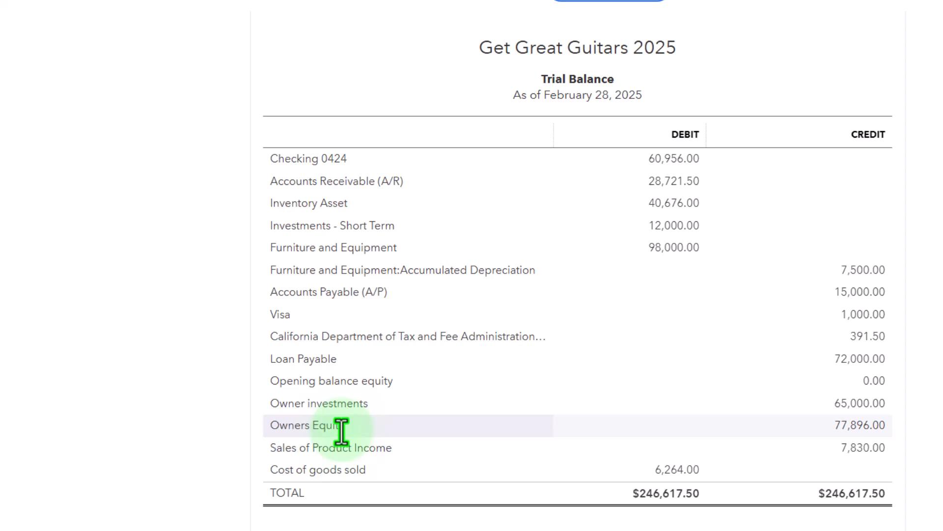
Step: Run the Trial Balance for 01/01/2026 through 01/31/2026 and check the Owners Equity line
scroll(235, 426, "up", 4)
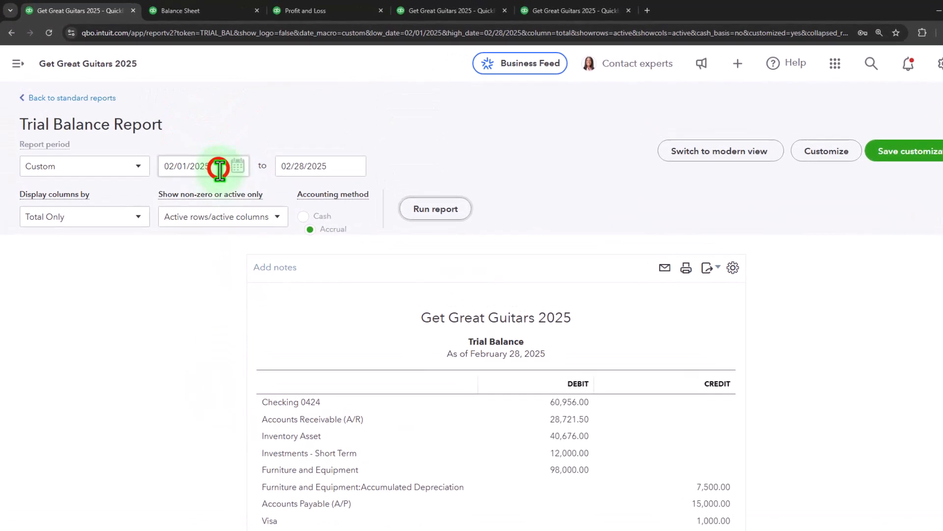
left_click(220, 169)
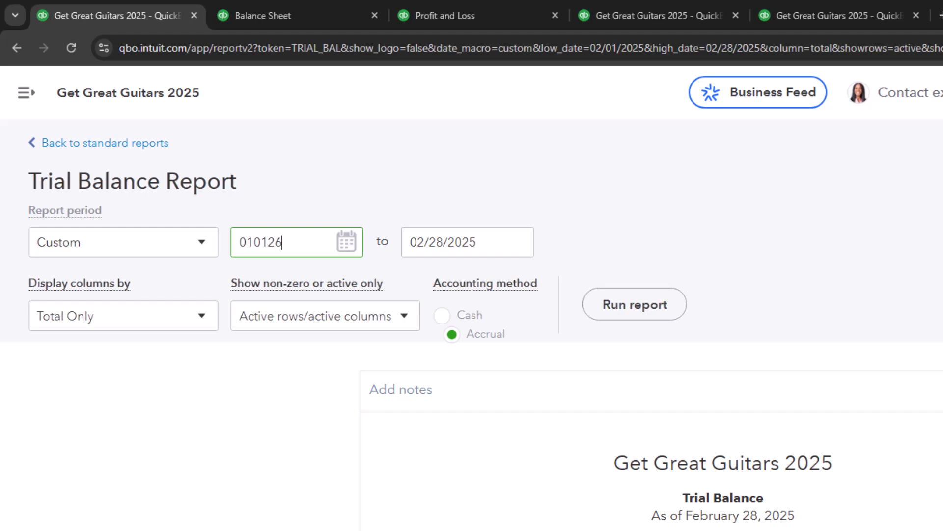
key("Tab")
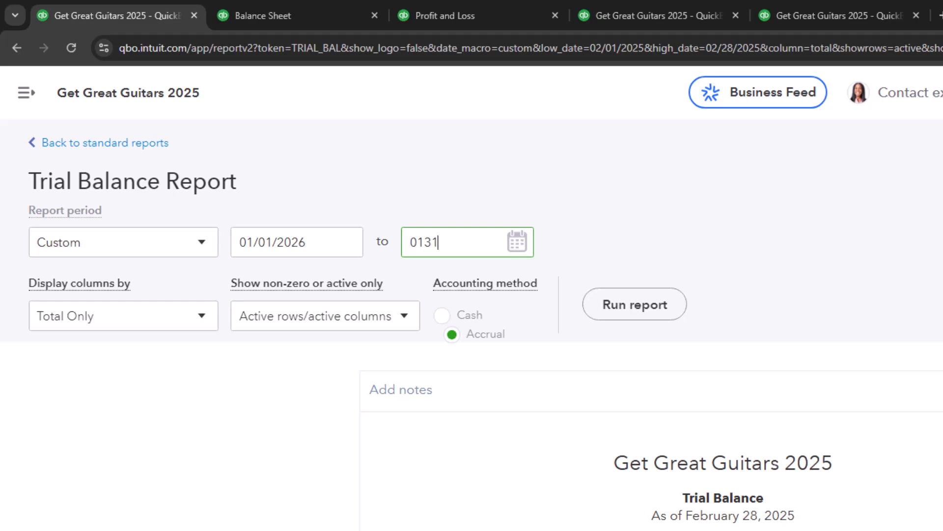
type("01/31/2026")
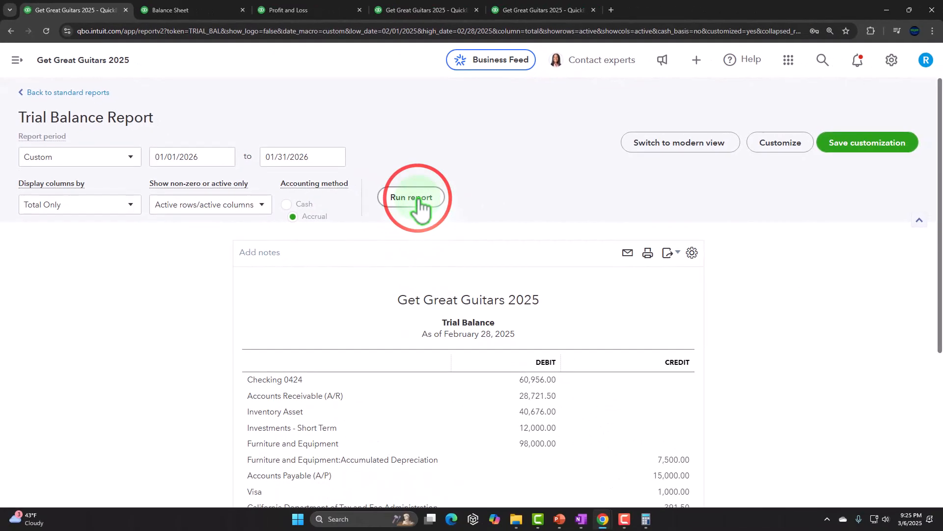
left_click(635, 305)
scroll(418, 246, "down", 4)
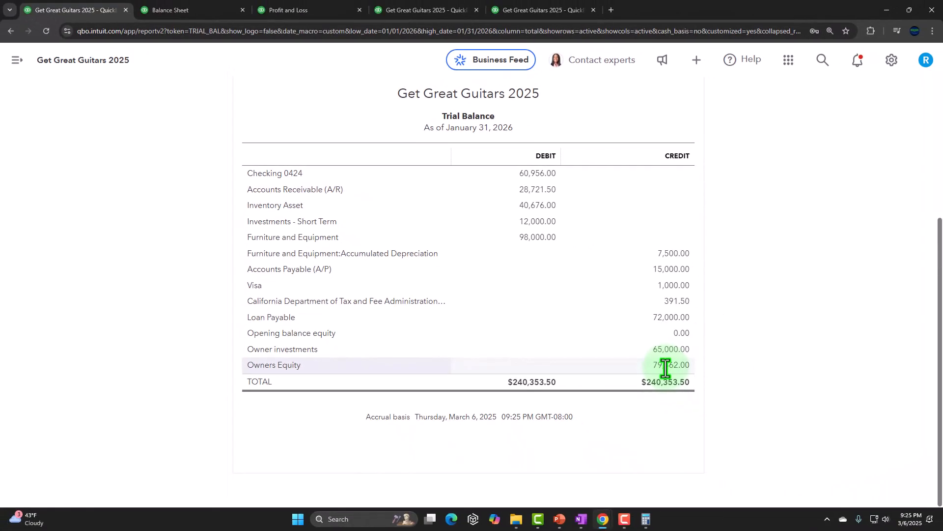
Step: Return the Trial Balance to the period 01/01/2025 through 01/31/2025, run it, and review the account balances down to the totals
scroll(605, 387, "up", 4)
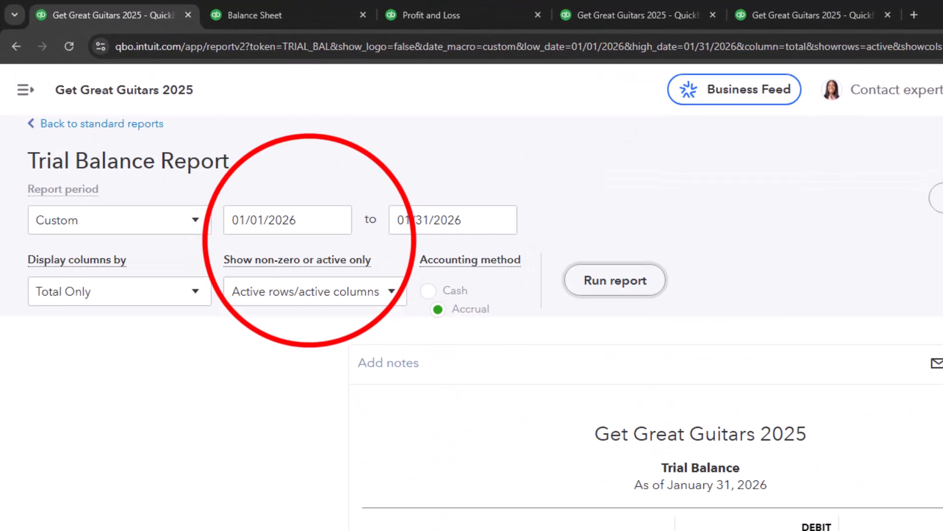
left_click_drag(207, 160, 131, 149)
left_click_drag(205, 231, 201, 232)
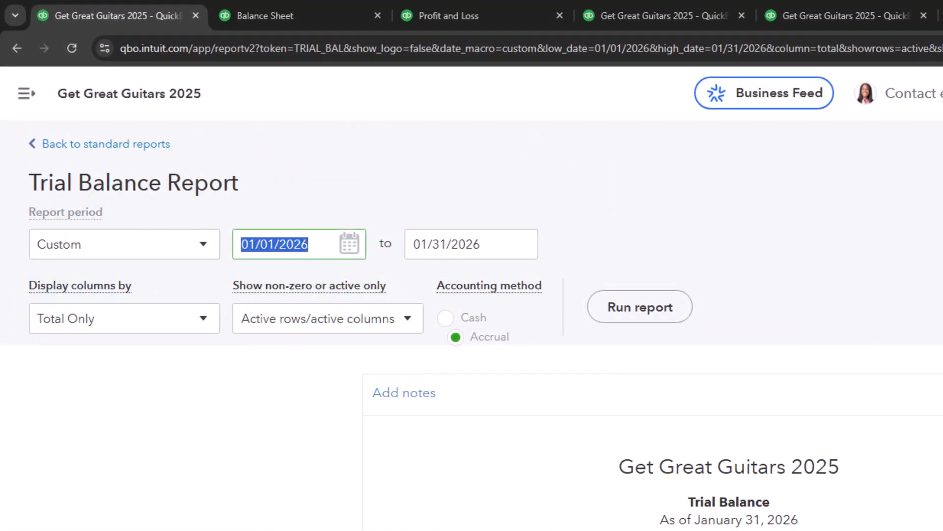
key("Tab")
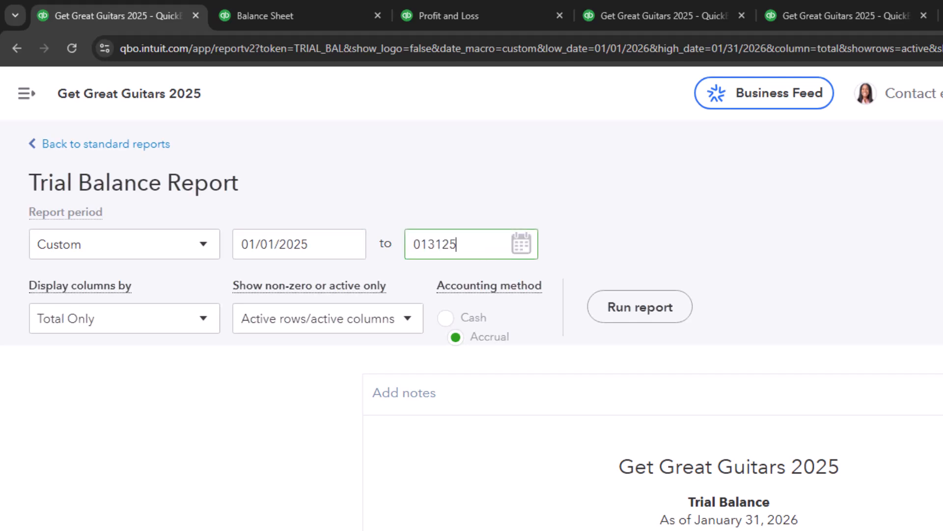
left_click(639, 307)
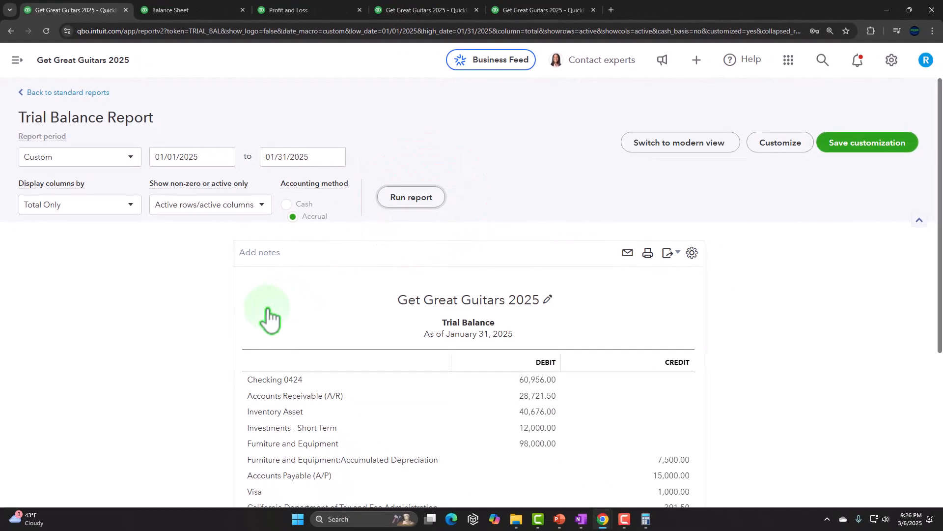
scroll(268, 319, "down", 3)
scroll(240, 326, "down", 1)
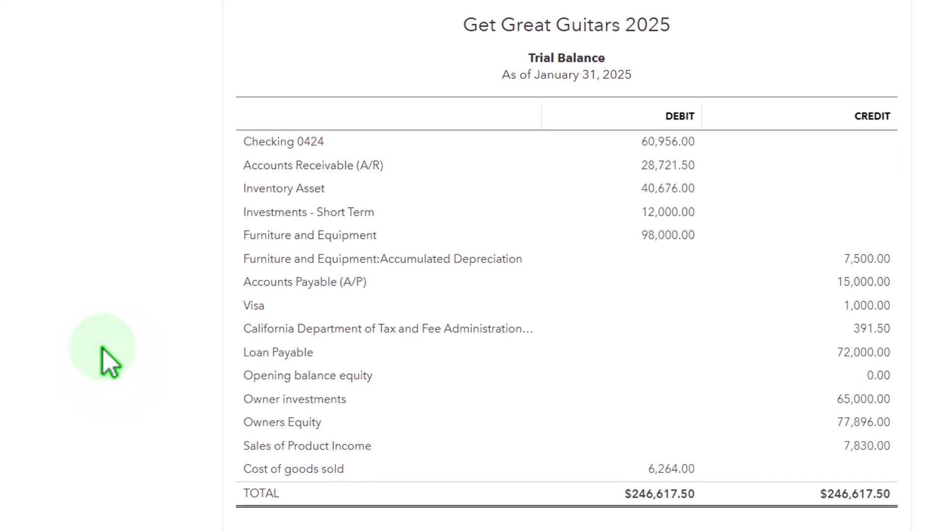